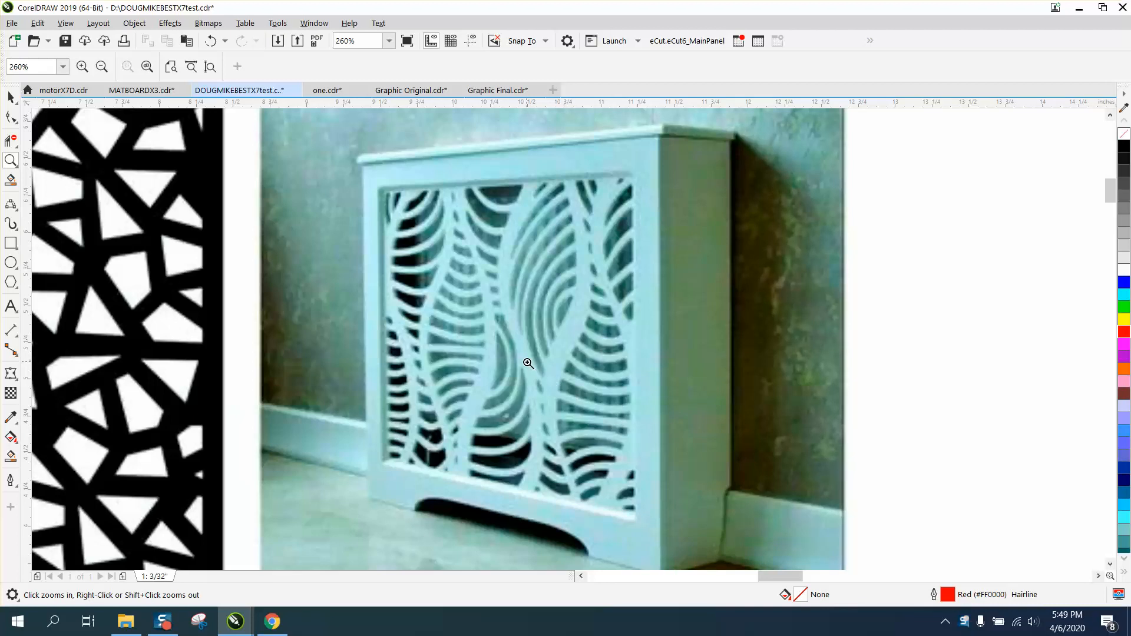
Draw a 3-point curve about 2.9 by 15 inches from the empty red square's upper edge to its lower edge, near its left side.
scroll(523, 358, down, 4)
scroll(523, 358, down, 5)
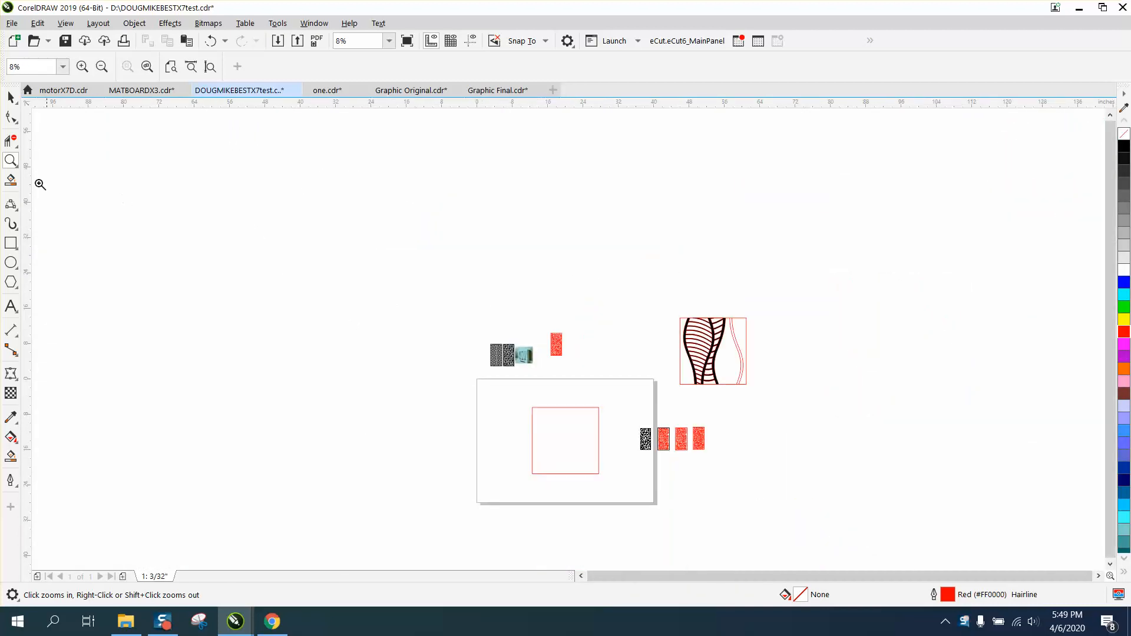
drag(496, 380, 620, 485)
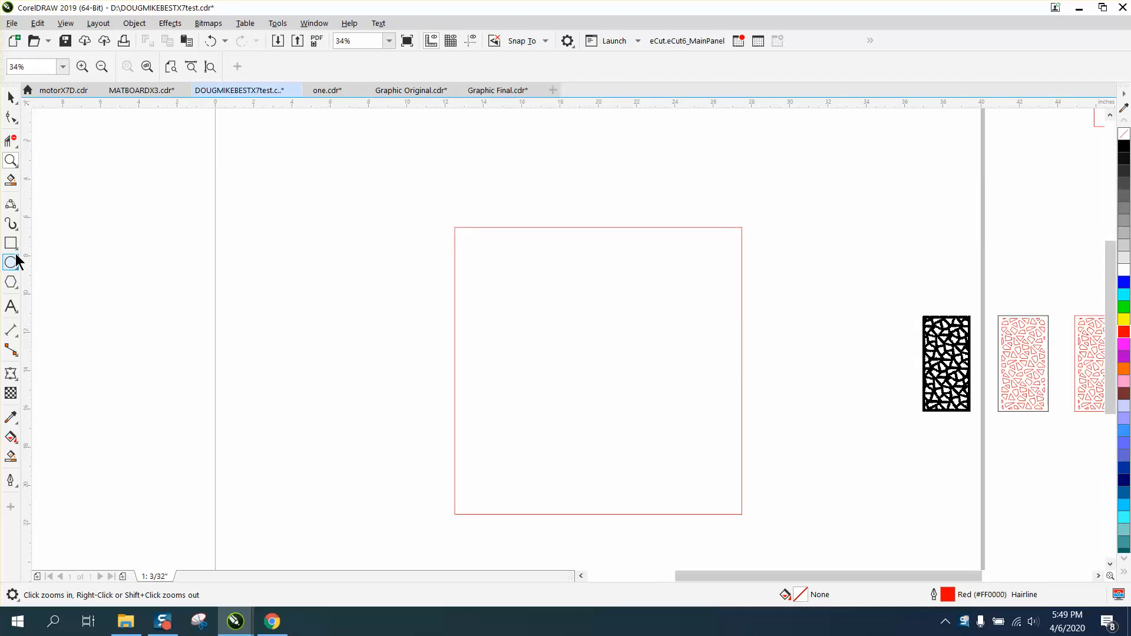
click(14, 208)
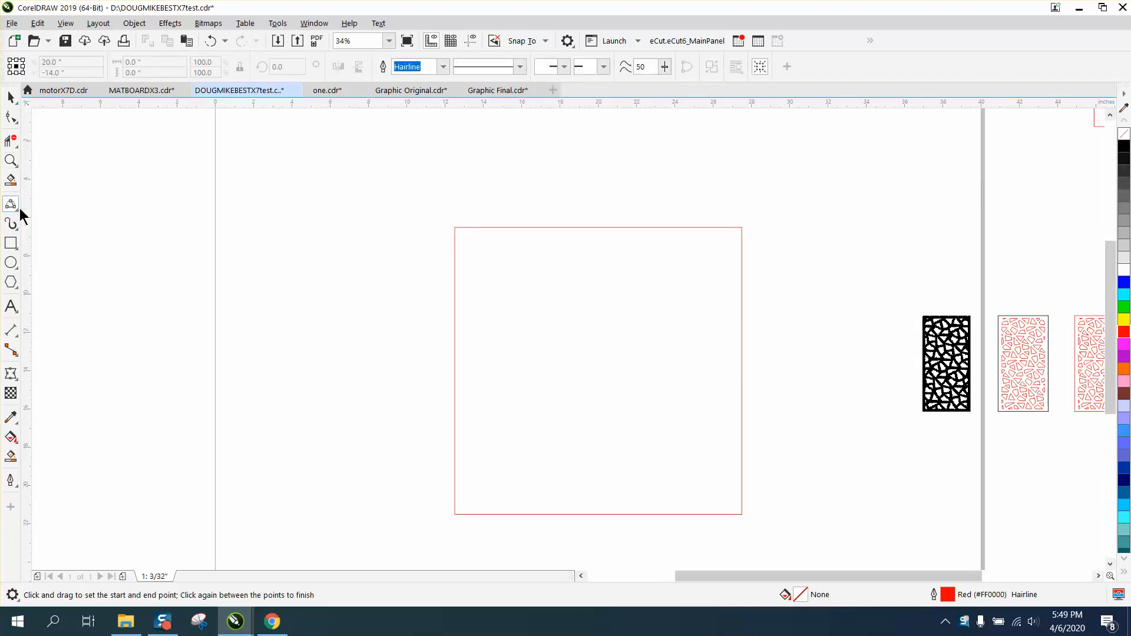
click(17, 208)
click(64, 300)
drag(488, 228, 538, 513)
click(541, 447)
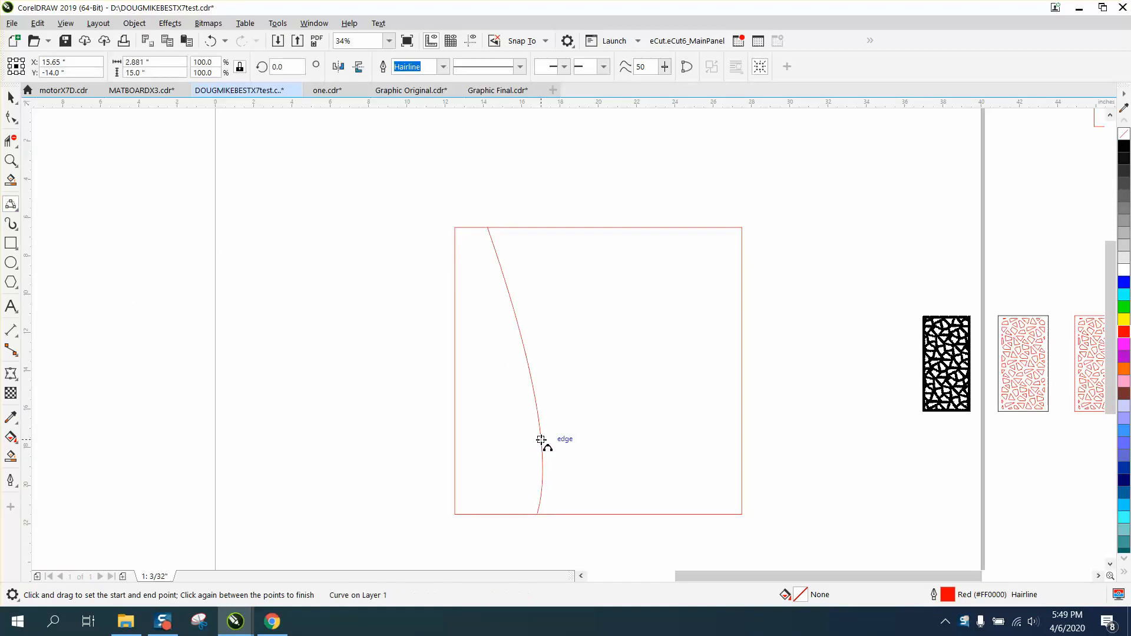
Reshape the curve by pulling both its node control handles outward, making it bow more, to about 3.4 inches wide.
click(12, 117)
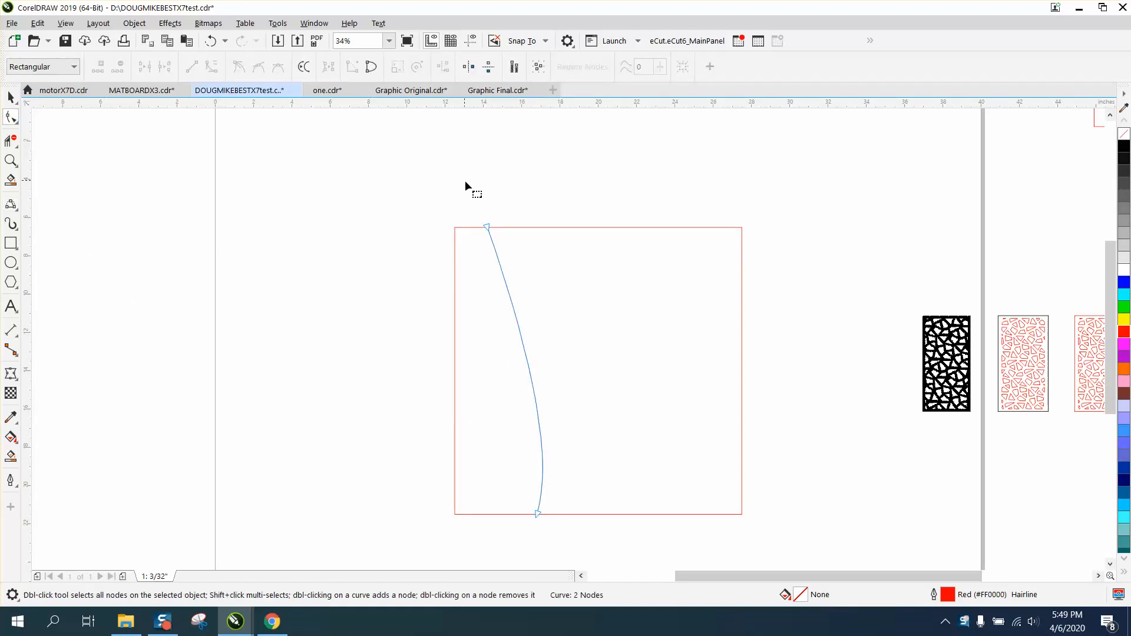
click(489, 232)
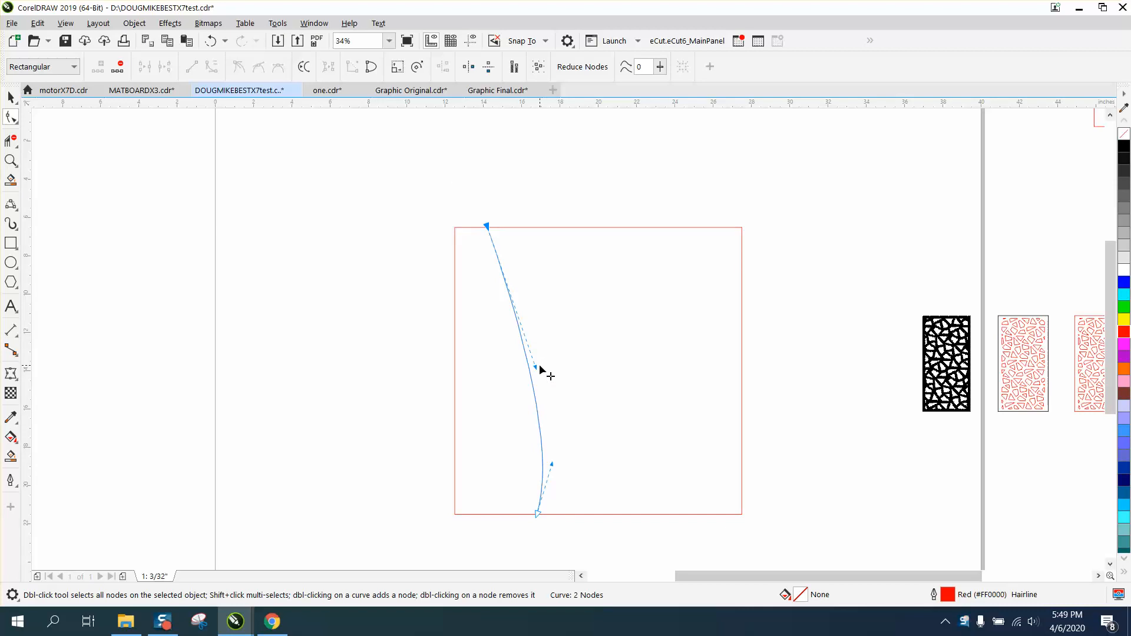
drag(540, 367, 555, 359)
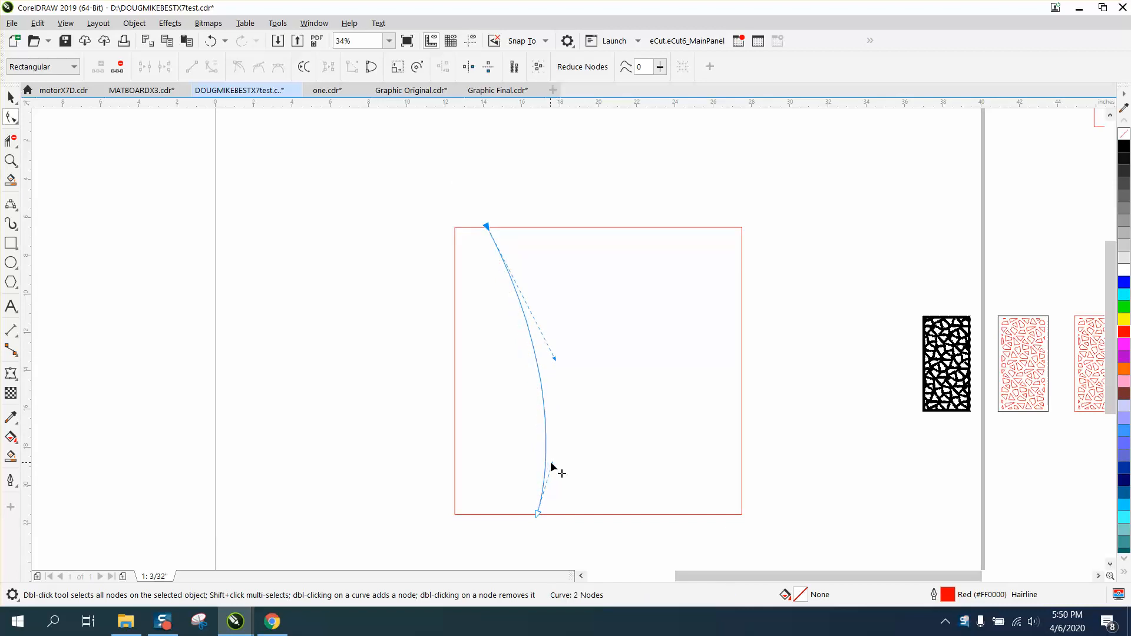
drag(552, 468, 568, 472)
click(11, 98)
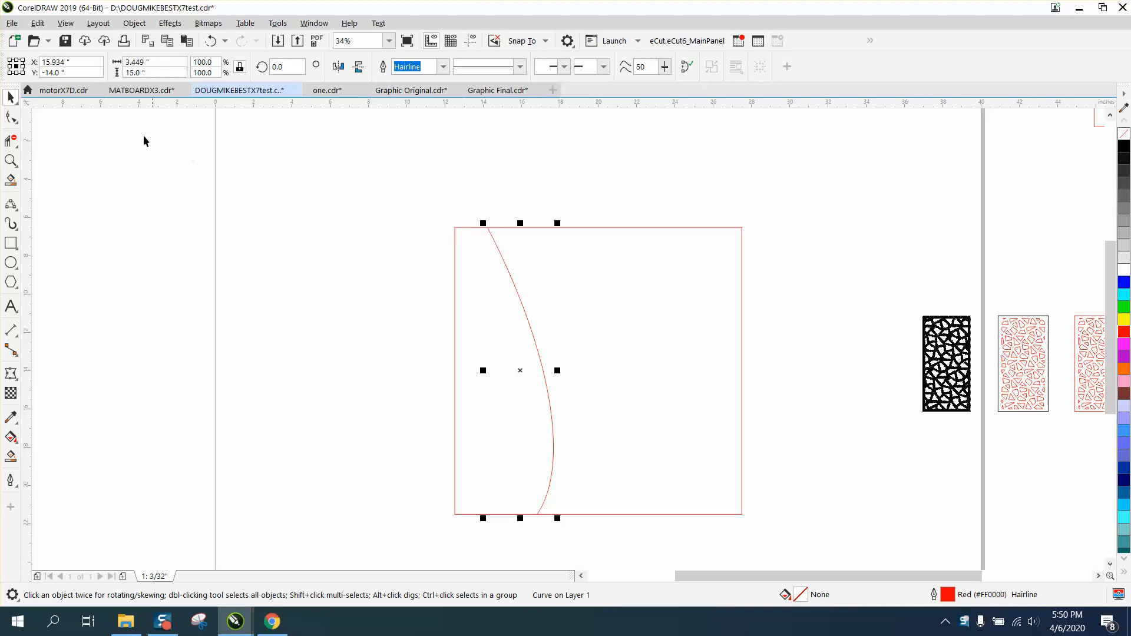
Set the nudge distance to 0.5 inches and duplicate the curve one nudge to the right.
click(494, 145)
drag(460, 67, 409, 77)
text(.5)
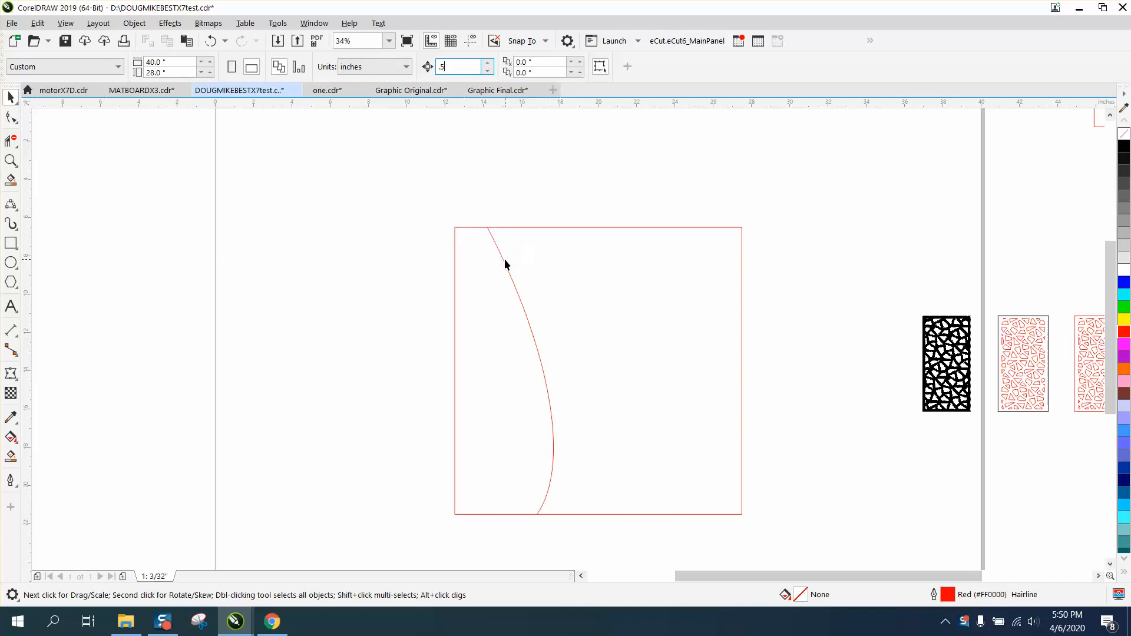
click(505, 262)
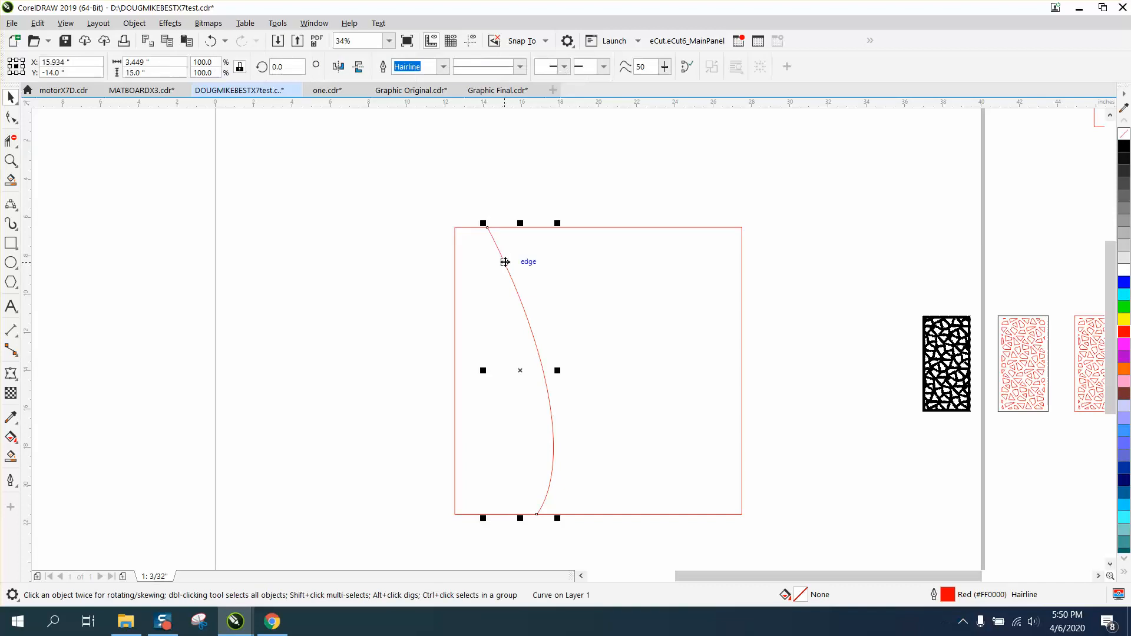
key(KP_Add)
key(Right)
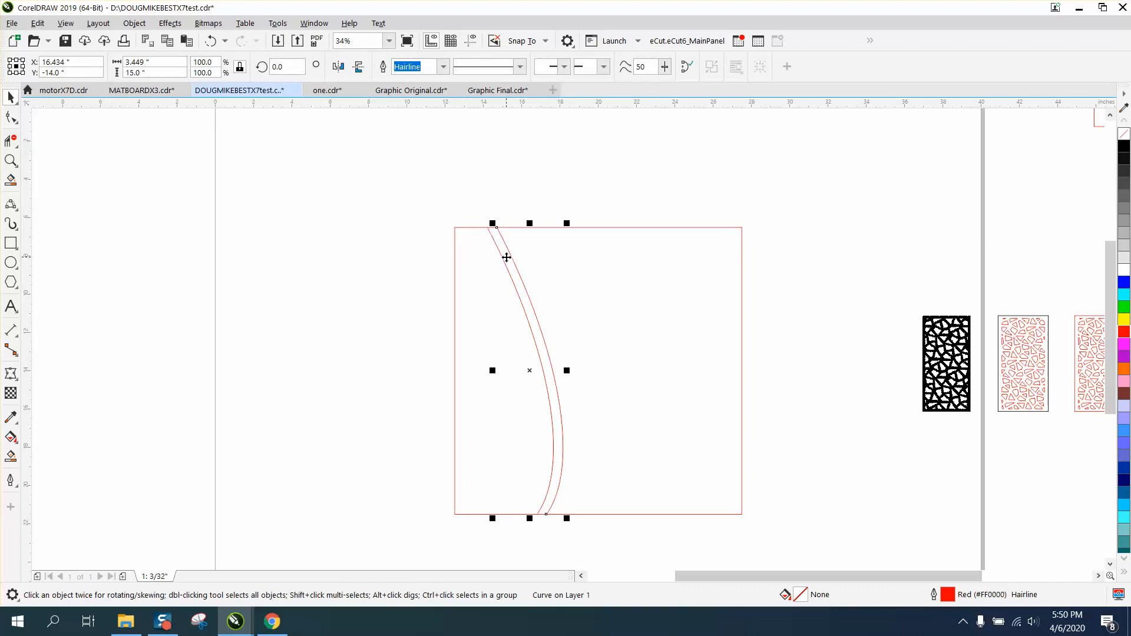
Group the two parallel curves and make a horizontally mirrored copy over the original, so the pairs cross.
drag(468, 200, 610, 554)
key(ctrl+g)
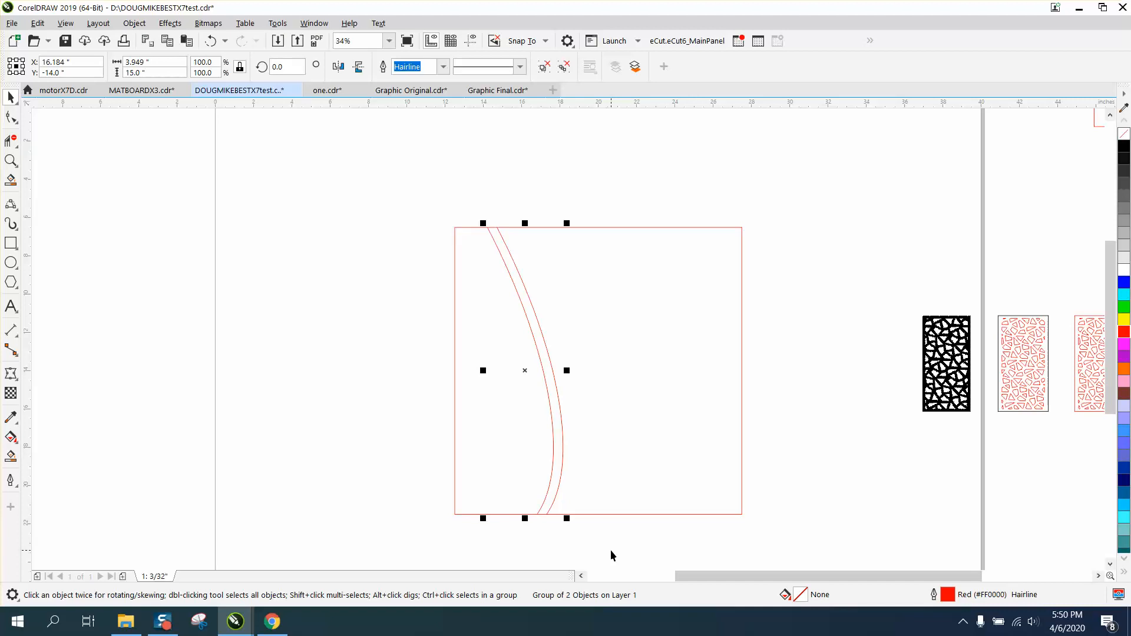
click(339, 67)
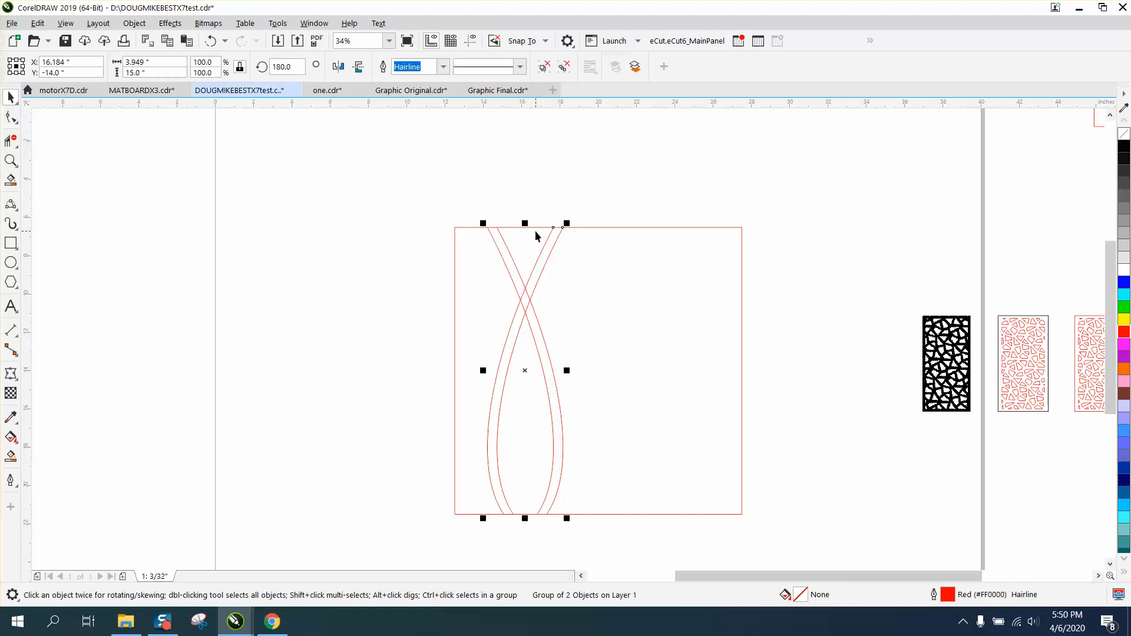
Duplicate the mirrored curve pair and move the copy 5 inches to the right.
key(KP_Add)
key(Right)
key(Right)
key(Right)
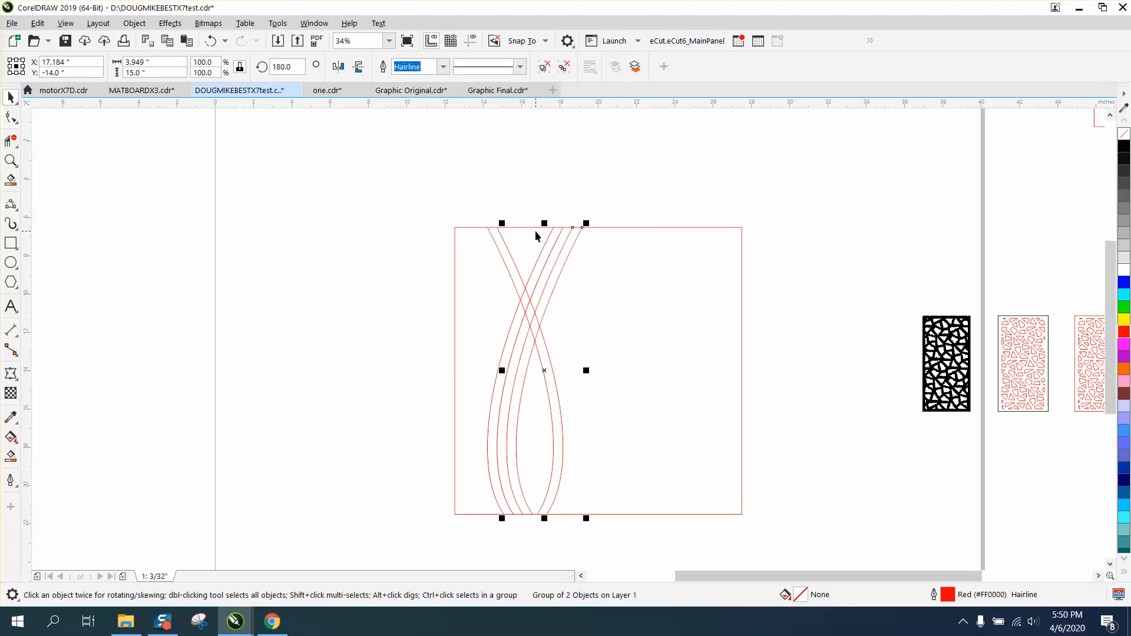
key(Right)
key(Right)
key(Right)
key(Right)
key(Right)
key(Right)
key(Right)
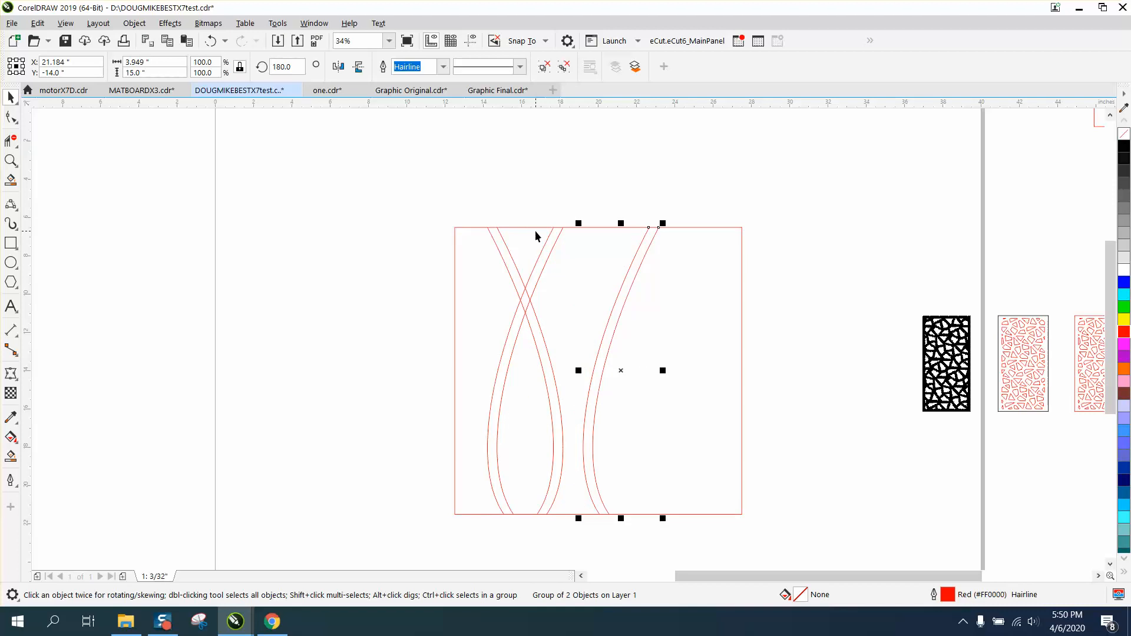
Place another copy of the curve pair 5 inches farther right, across the square's right edge.
key(Right)
key(Right)
key(Right)
key(Right)
key(Right)
key(Right)
key(Right)
key(Right)
key(Right)
key(Right)
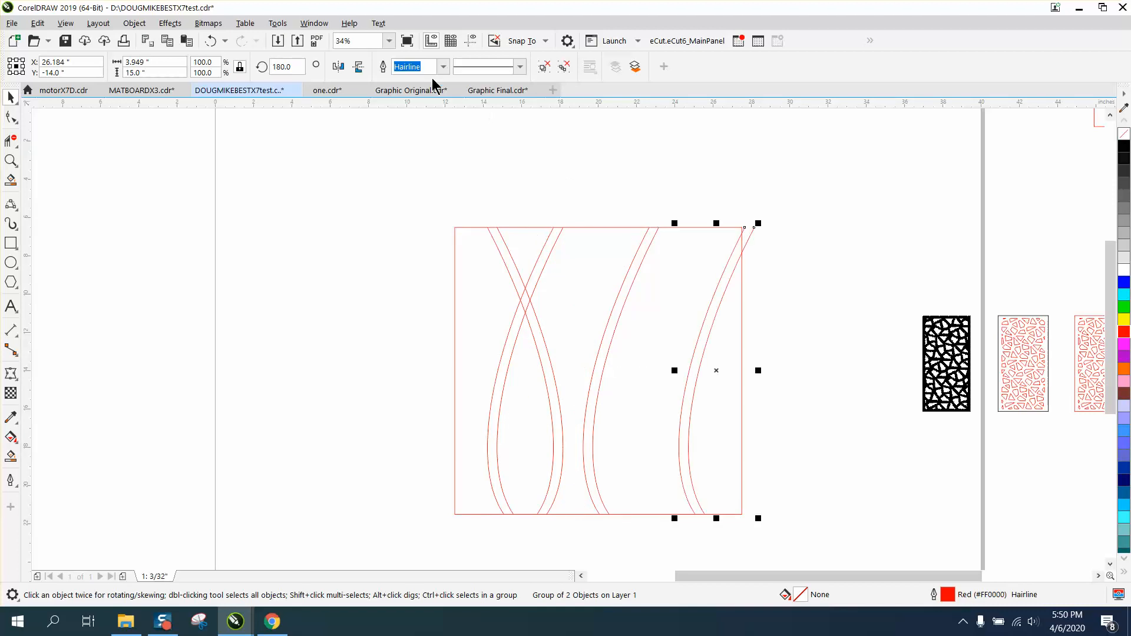
Mirror the rightmost curve pair horizontally and vertically, and move it 2.5 inches left to fit inside the square.
click(341, 69)
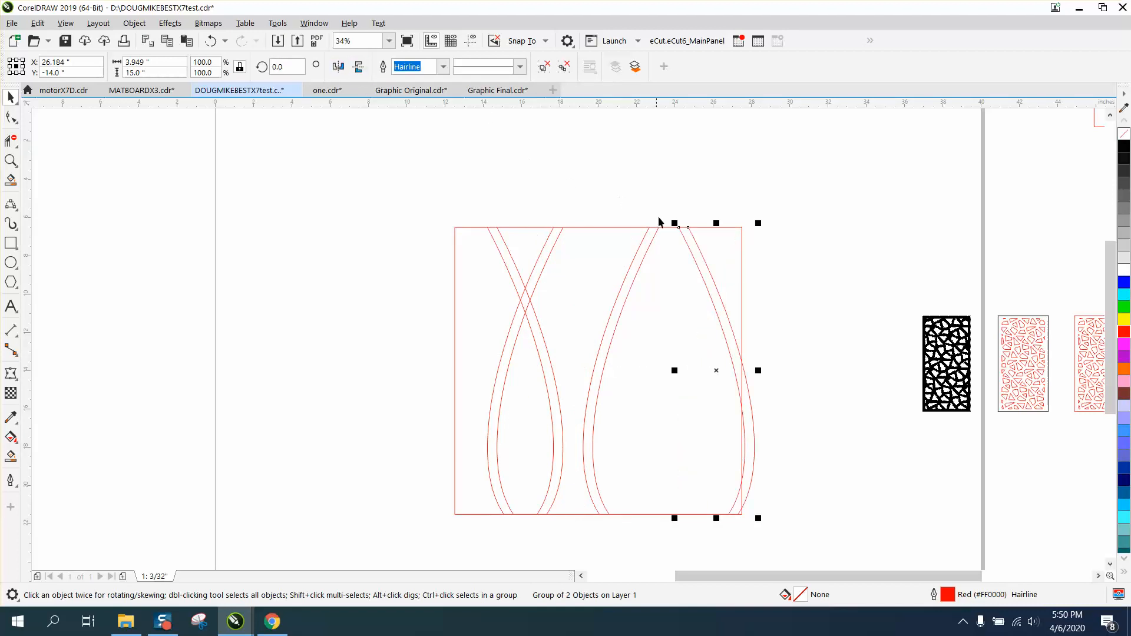
click(358, 67)
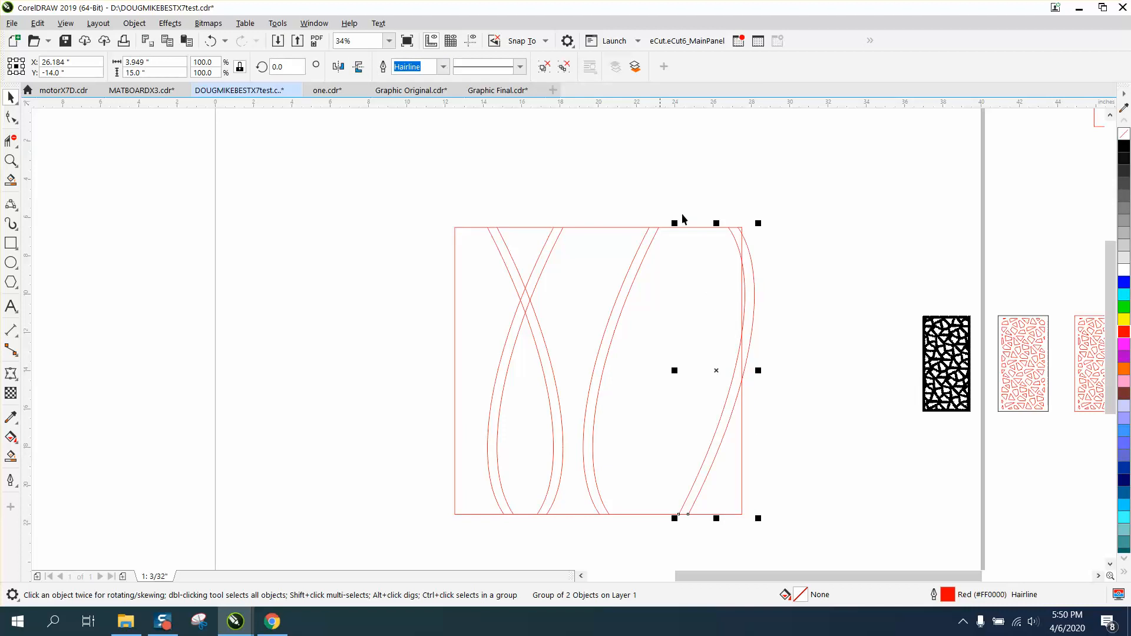
key(Left)
key(Left)
key(Left)
key(Left)
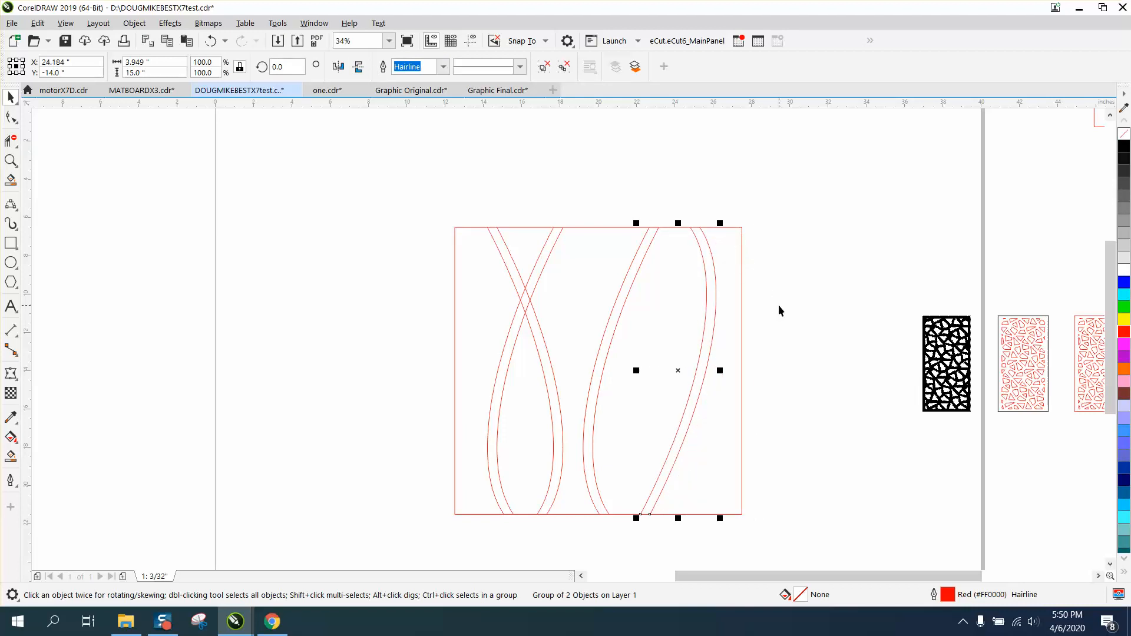
key(Left)
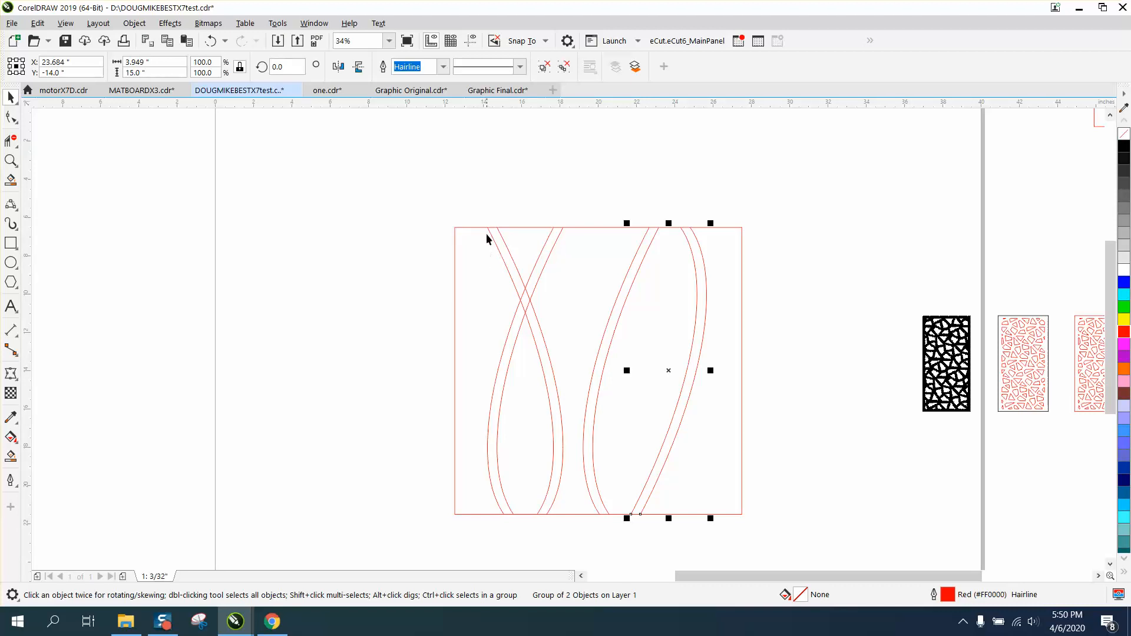
Try to weld the two crossing curve pairs on the left of the square, then undo it.
drag(476, 206, 504, 451)
drag(560, 522, 574, 528)
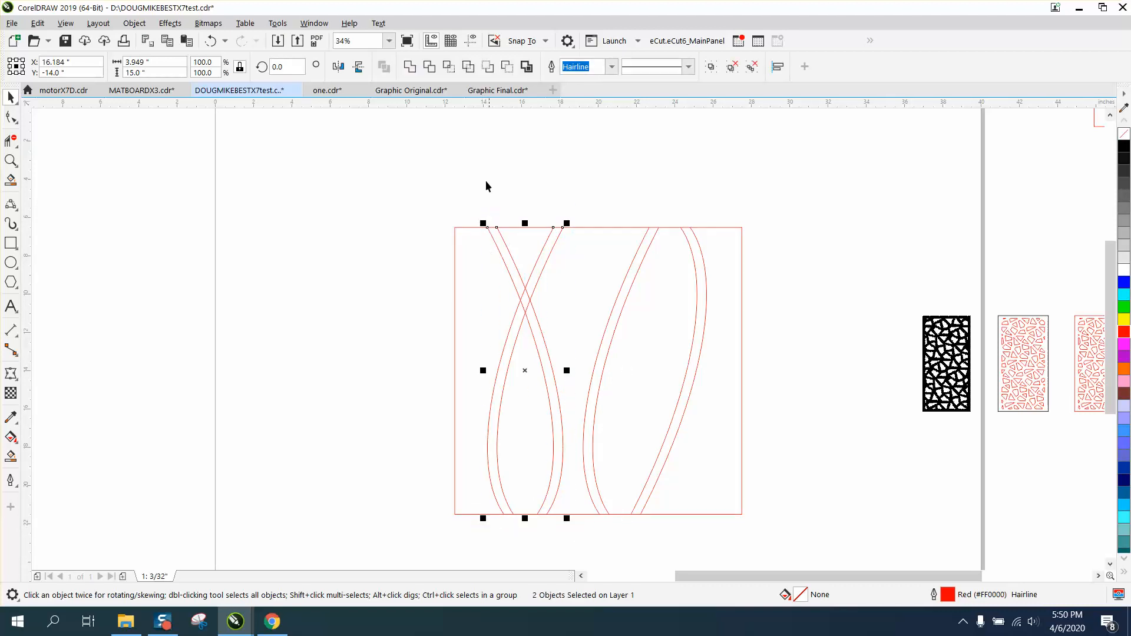
click(412, 70)
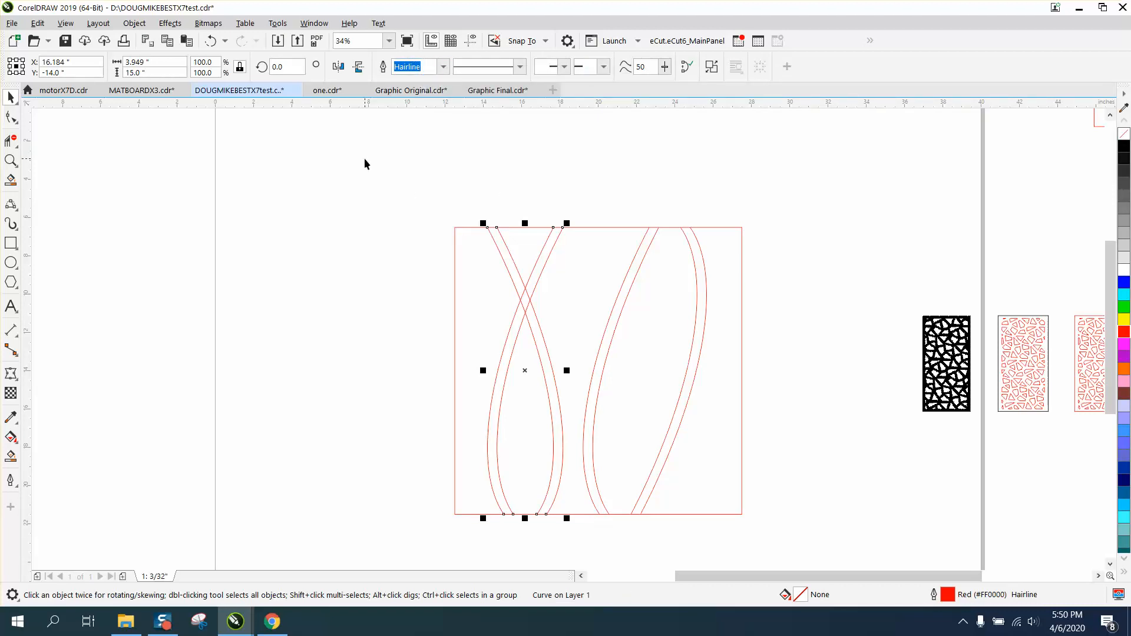
click(209, 41)
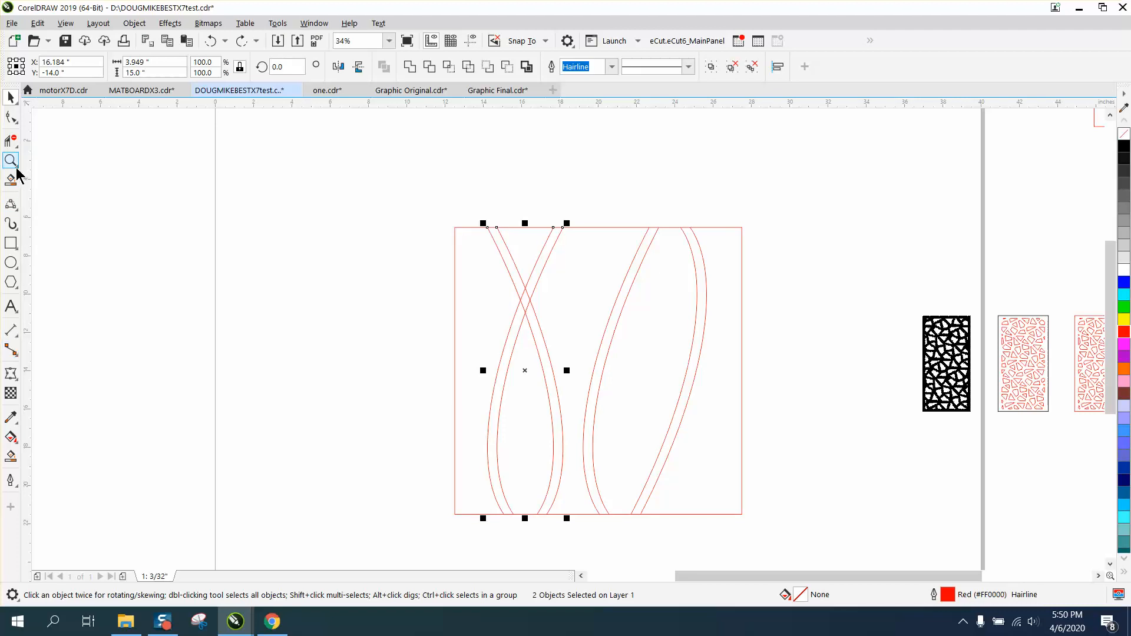
Delete the overlapping segments where the two curve pairs cross, and Smart Fill the crossed bands black with no outline.
click(10, 141)
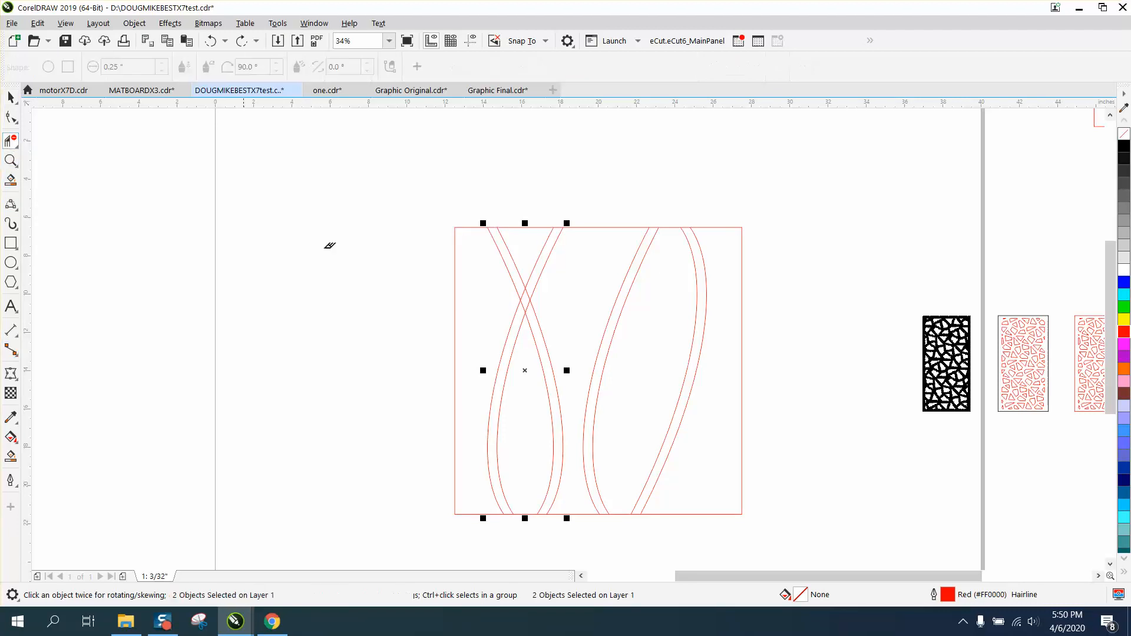
click(525, 291)
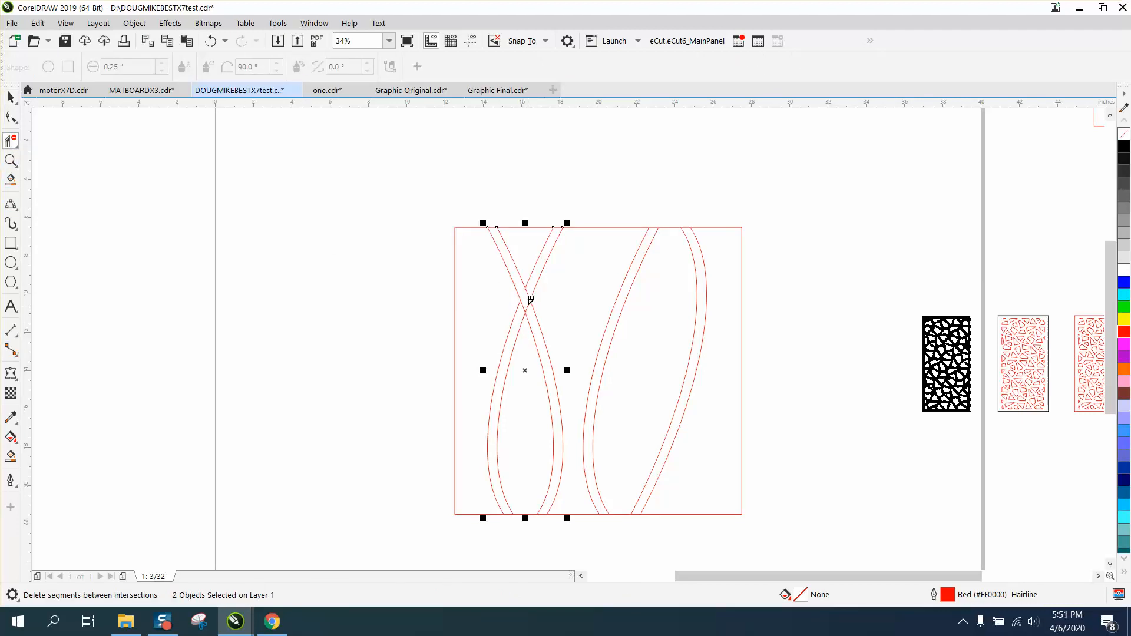
click(528, 299)
click(10, 456)
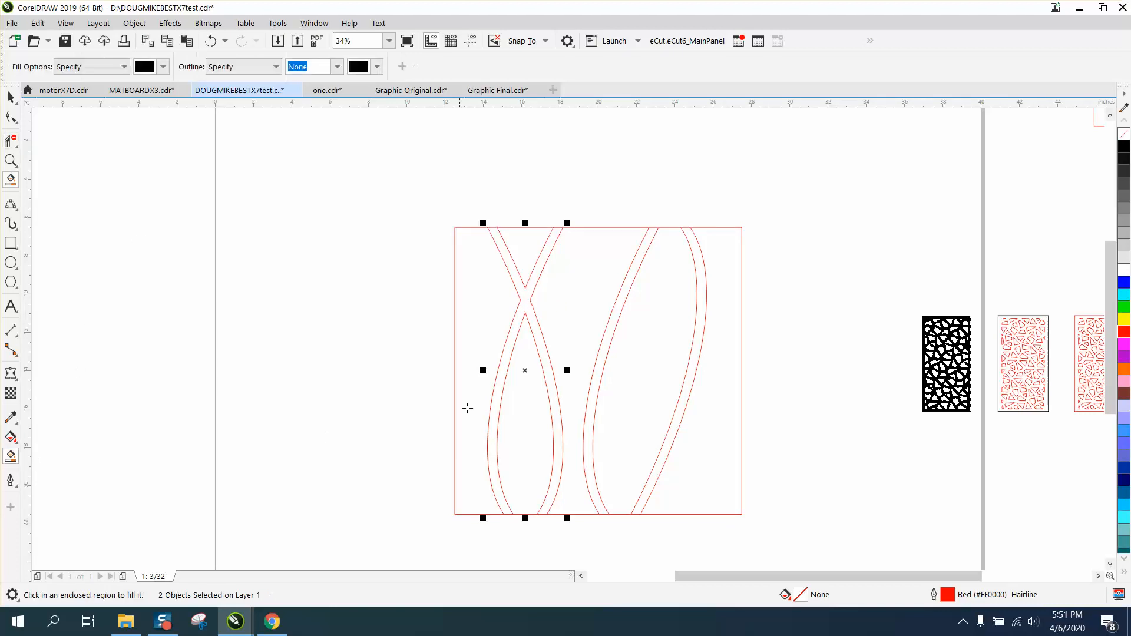
click(523, 311)
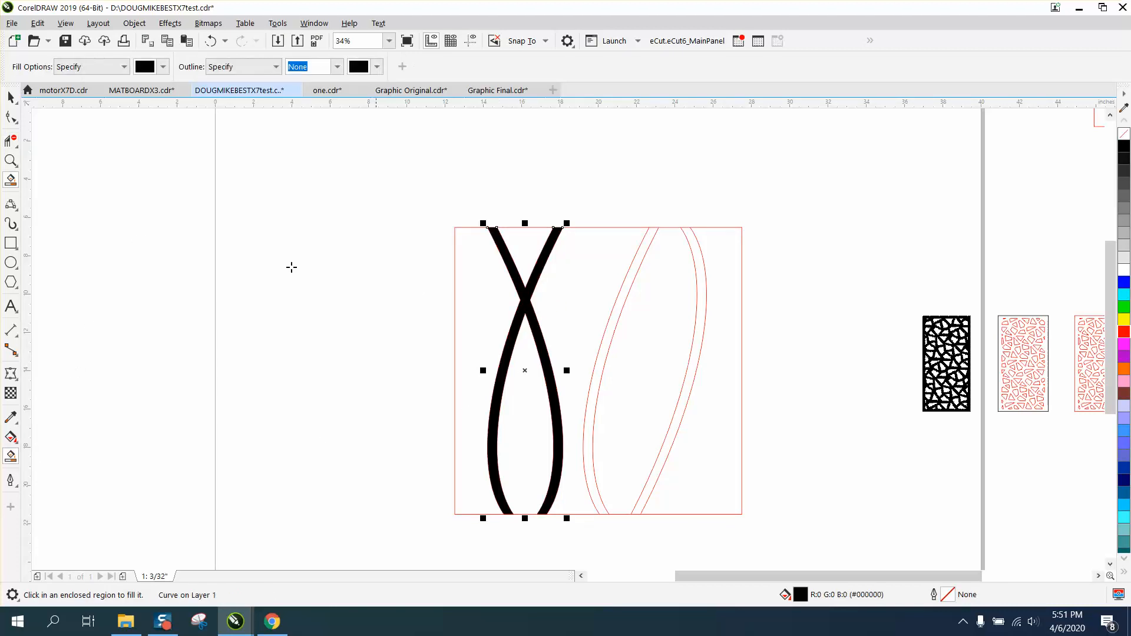
Set the nudge distance to 20 inches and move the black crossed shape one nudge to the left, off the square.
click(10, 97)
click(170, 146)
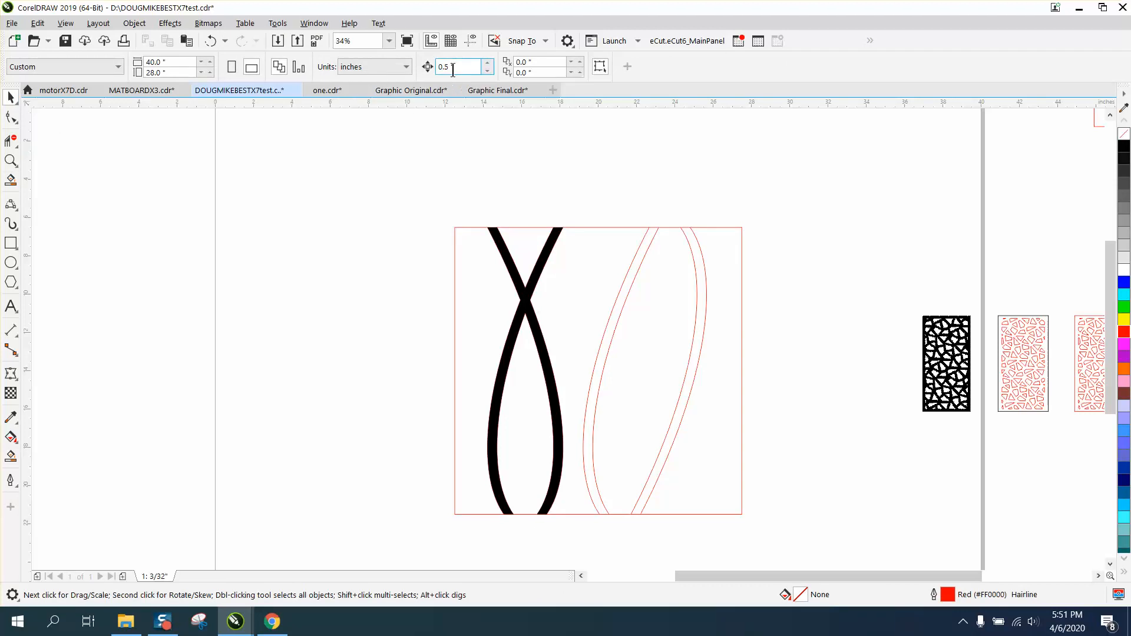
drag(453, 69, 425, 72)
text(20)
click(527, 291)
key(Left)
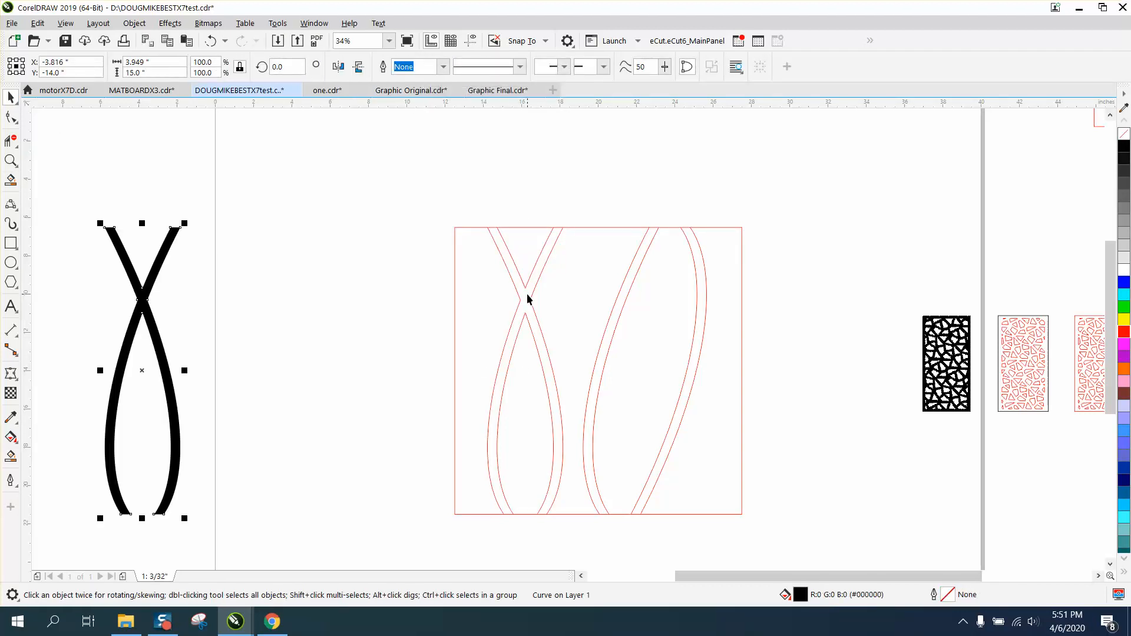
Delete the two leftover trimmed red curve groups from the left half of the square.
click(528, 297)
click(530, 300)
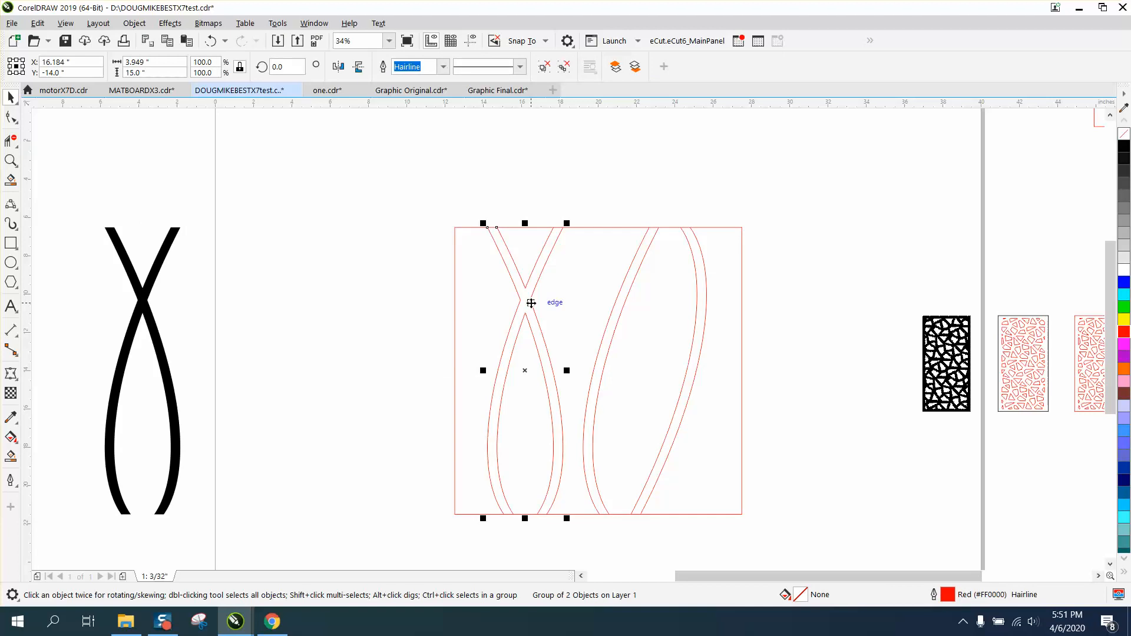
key(Delete)
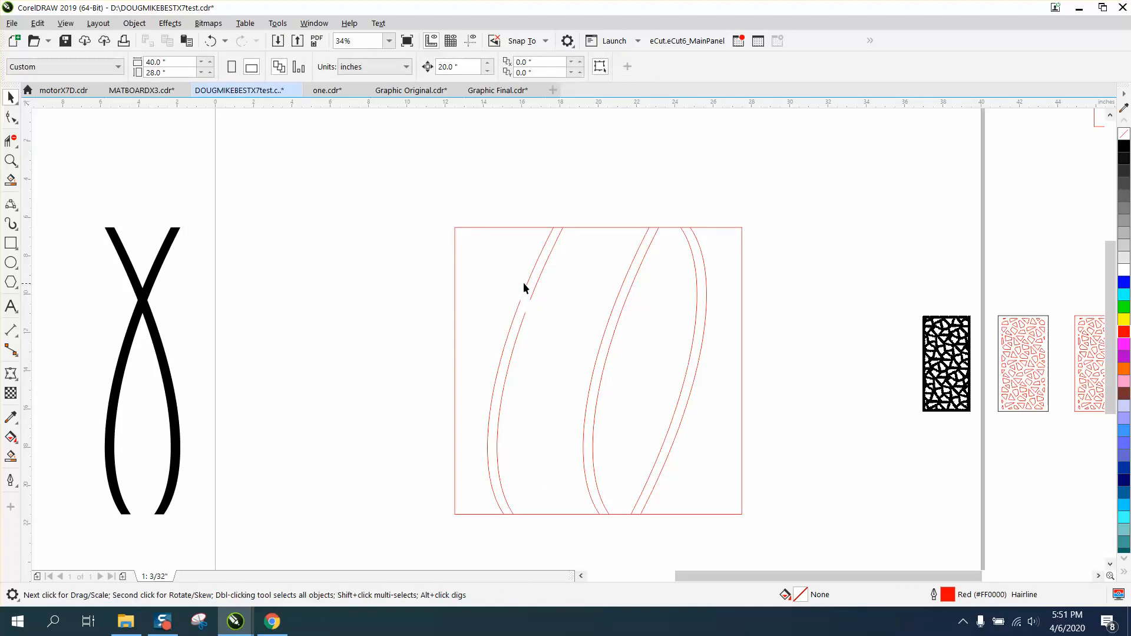
click(529, 287)
click(532, 286)
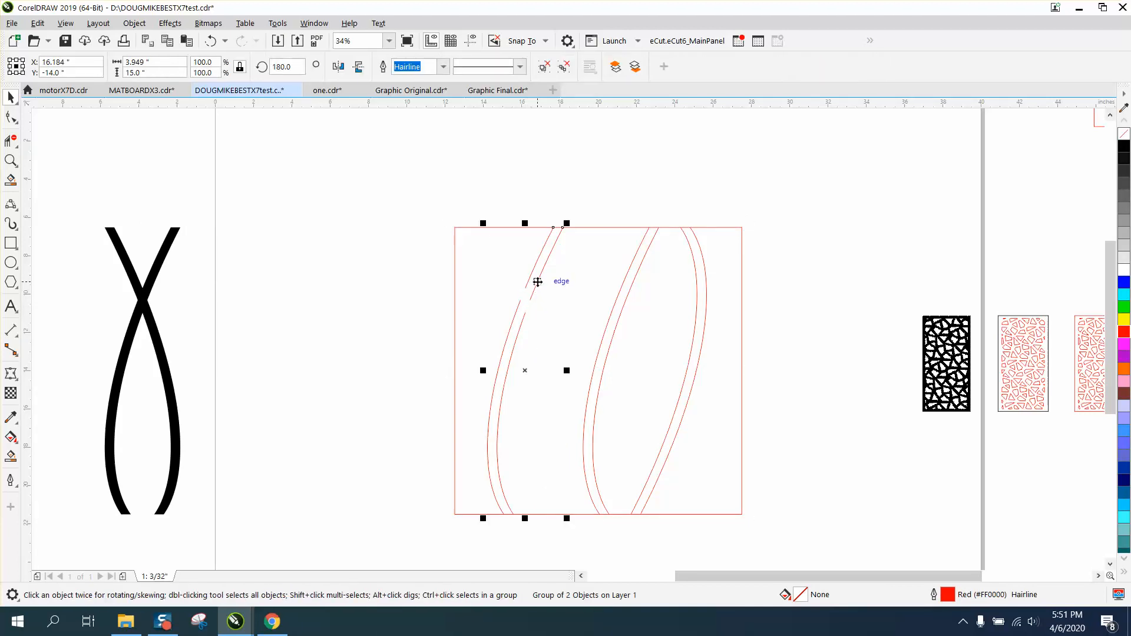
key(Delete)
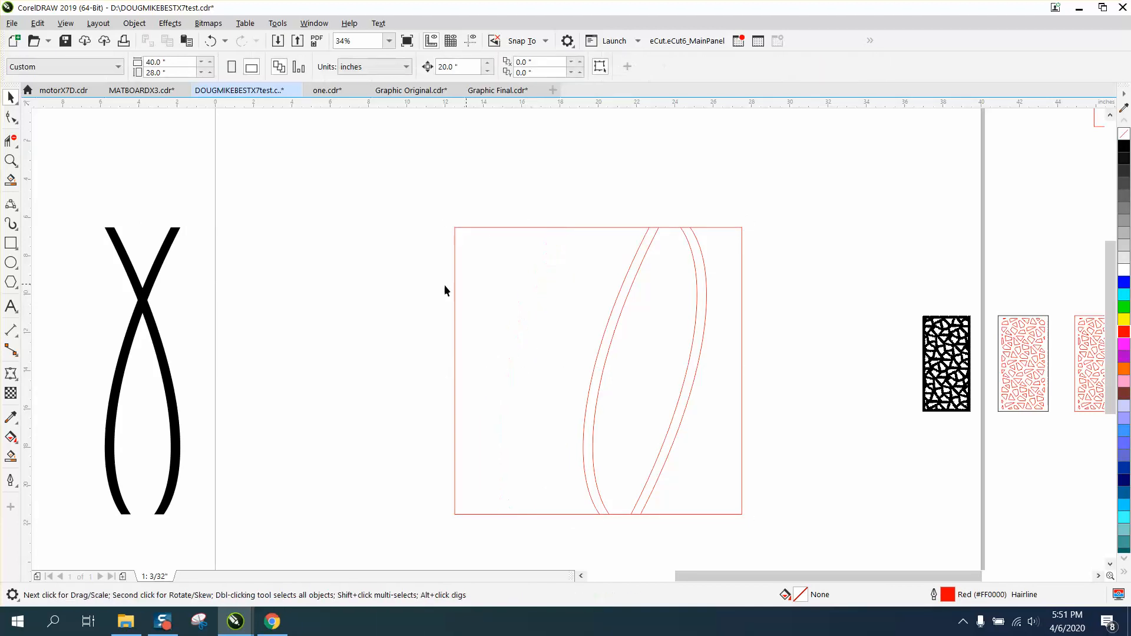
Move the black crossed shape 20 inches right, back into the square, and give it no fill and a red outline.
click(156, 341)
key(Right)
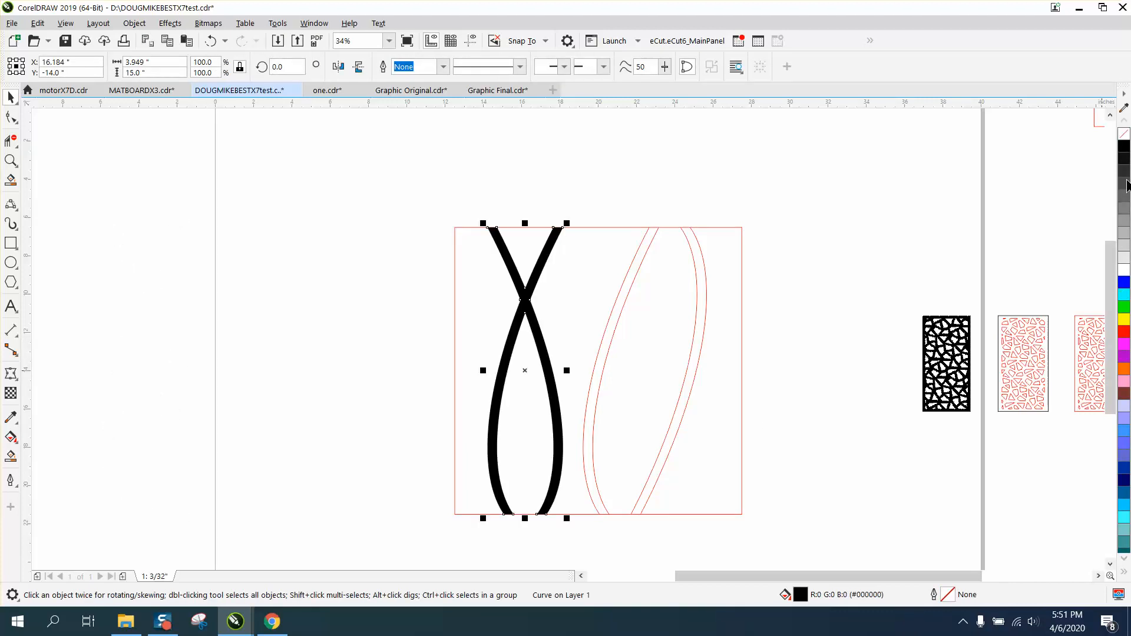
click(1124, 134)
right_click(1125, 334)
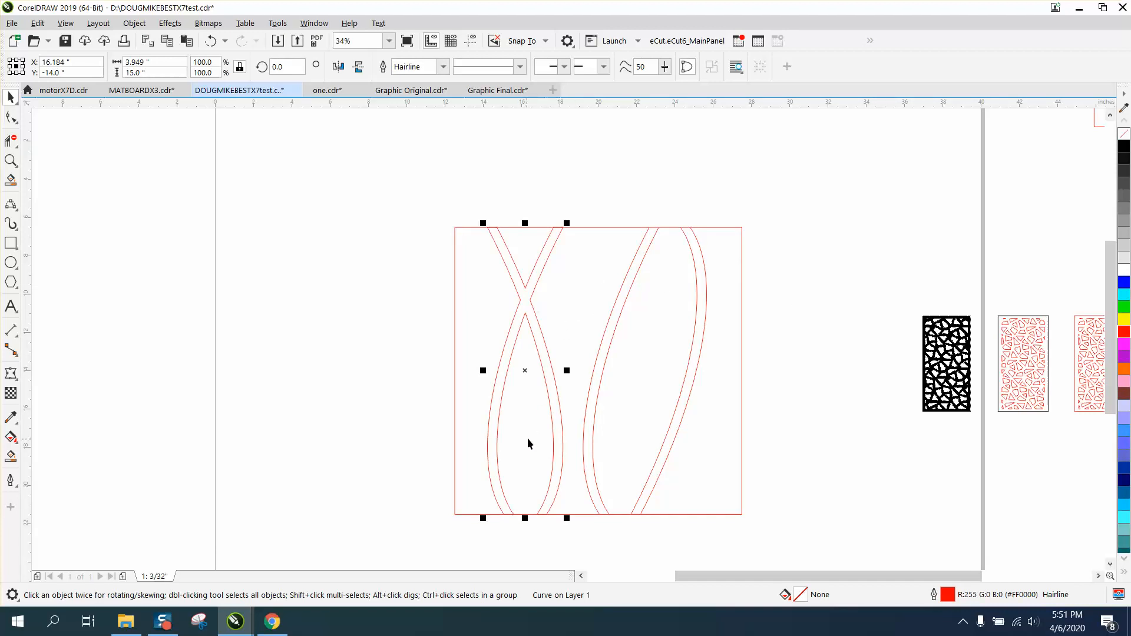
Smart Fill the teardrop between the crossed bands, move it 20 inches left off the square, and give it no fill and a red outline.
click(10, 455)
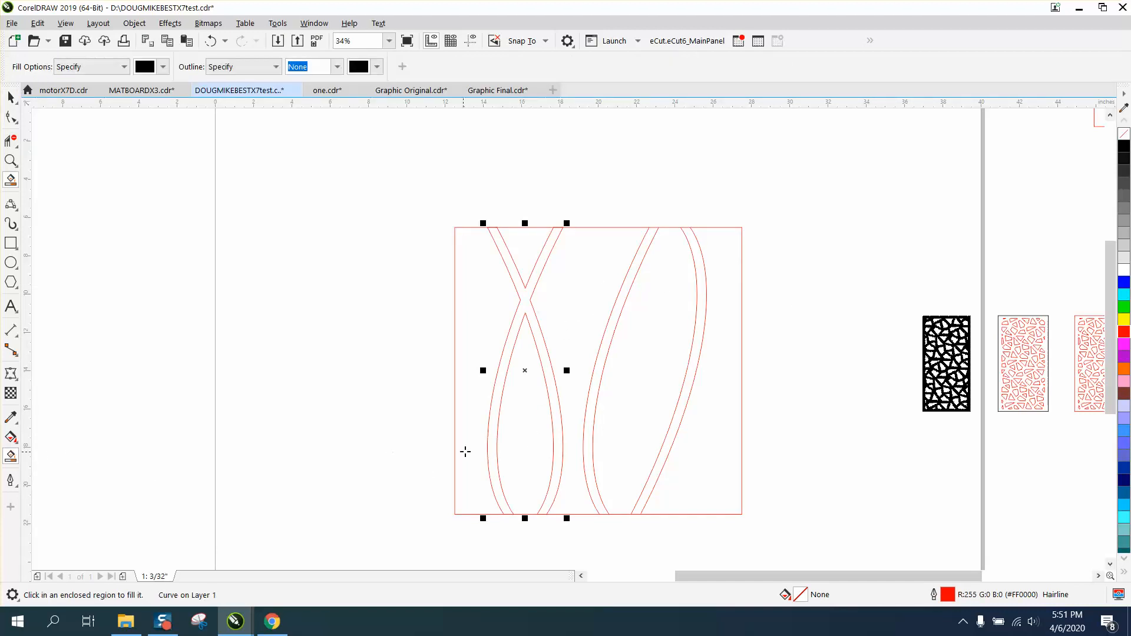
click(545, 434)
key(shift+Left)
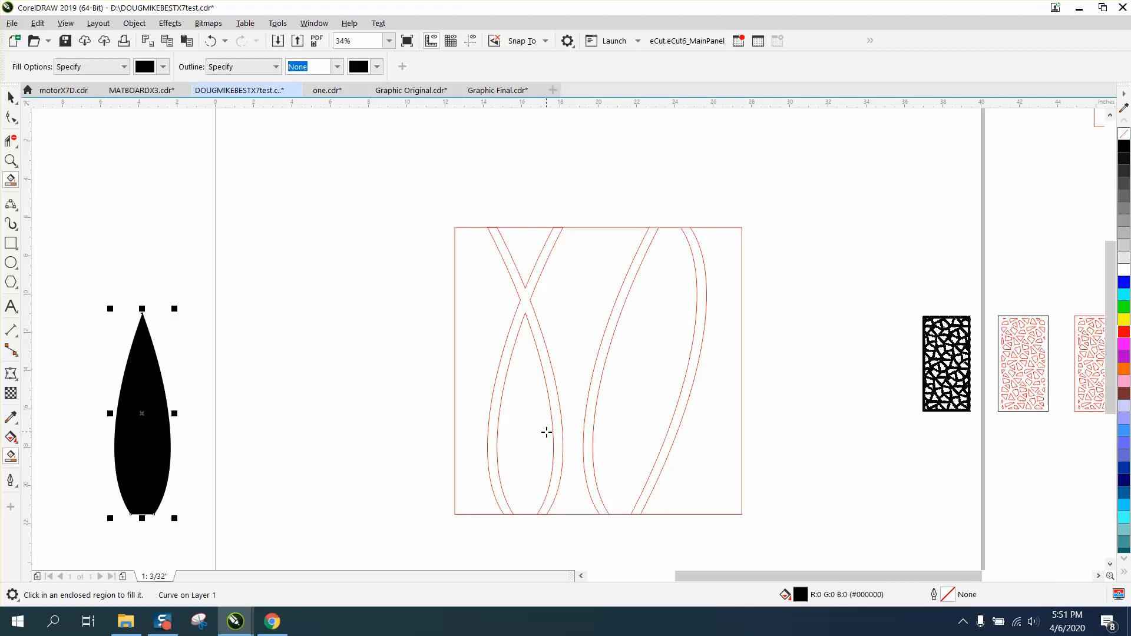
click(1124, 134)
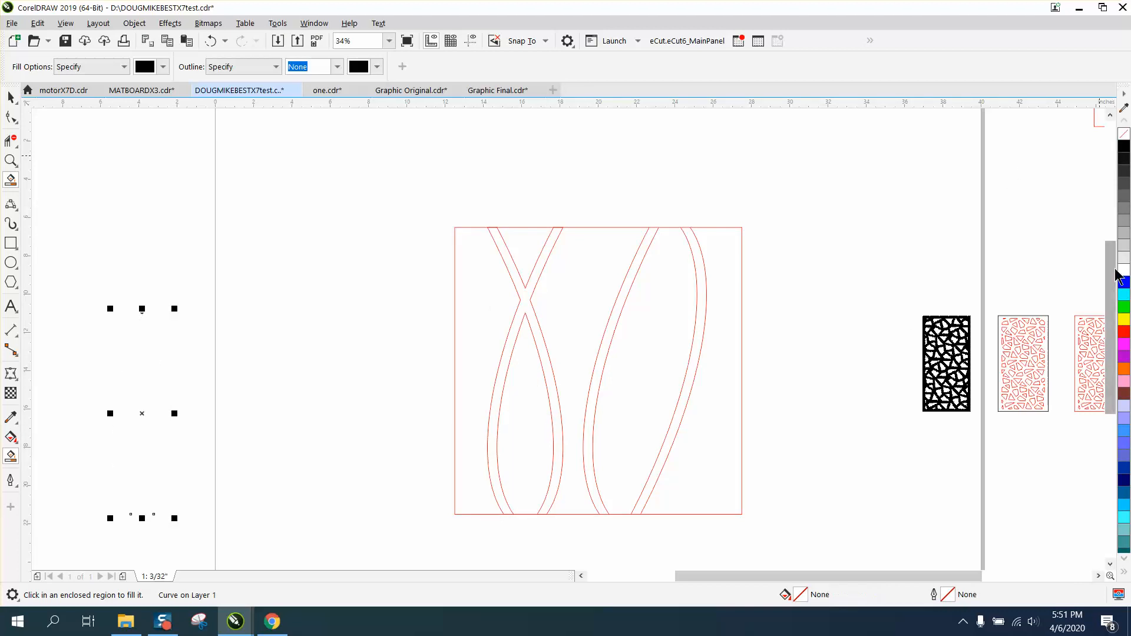
right_click(1125, 331)
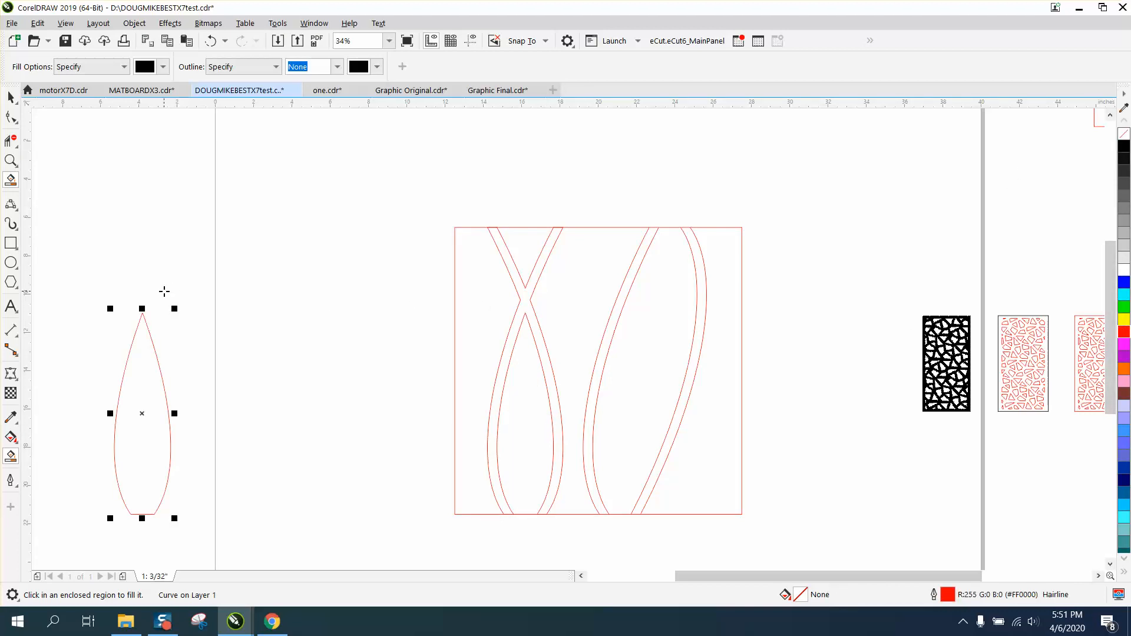
Draw a shallow 3-point arc about 5.1 inches wide and 0.8 inches high between the teardrop and the square.
click(10, 204)
click(16, 207)
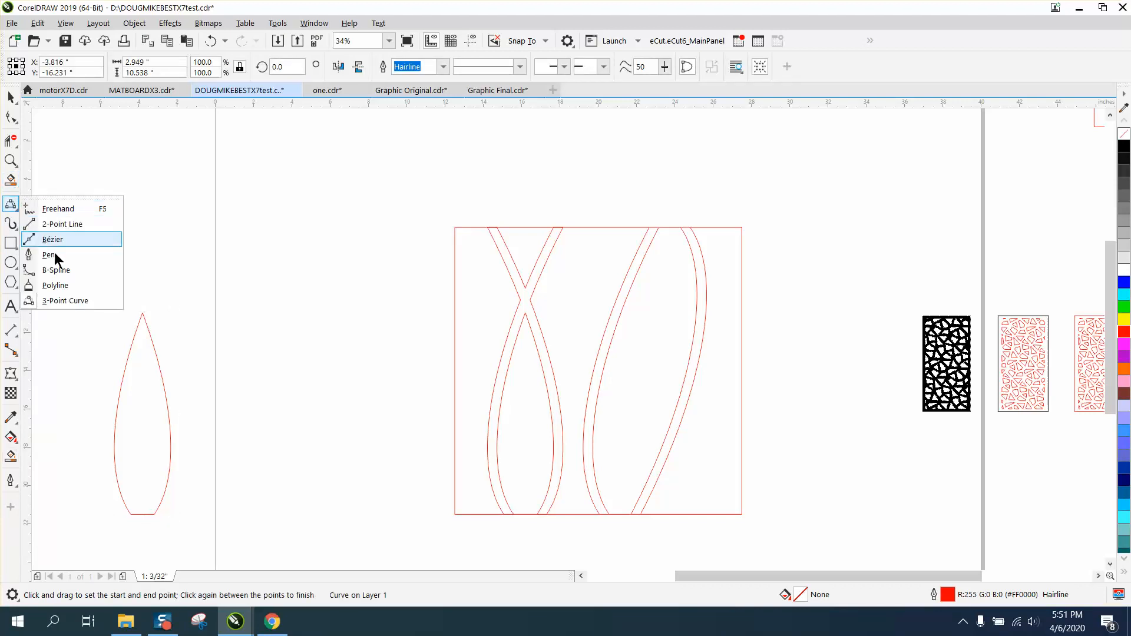
click(65, 300)
drag(247, 289, 345, 288)
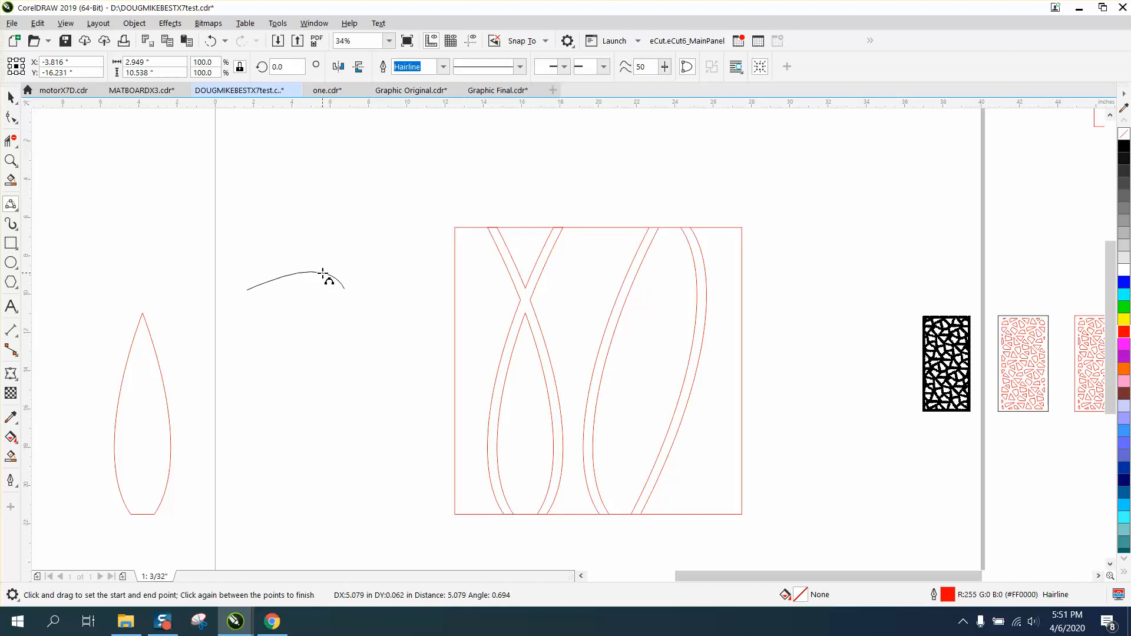
click(321, 279)
click(11, 97)
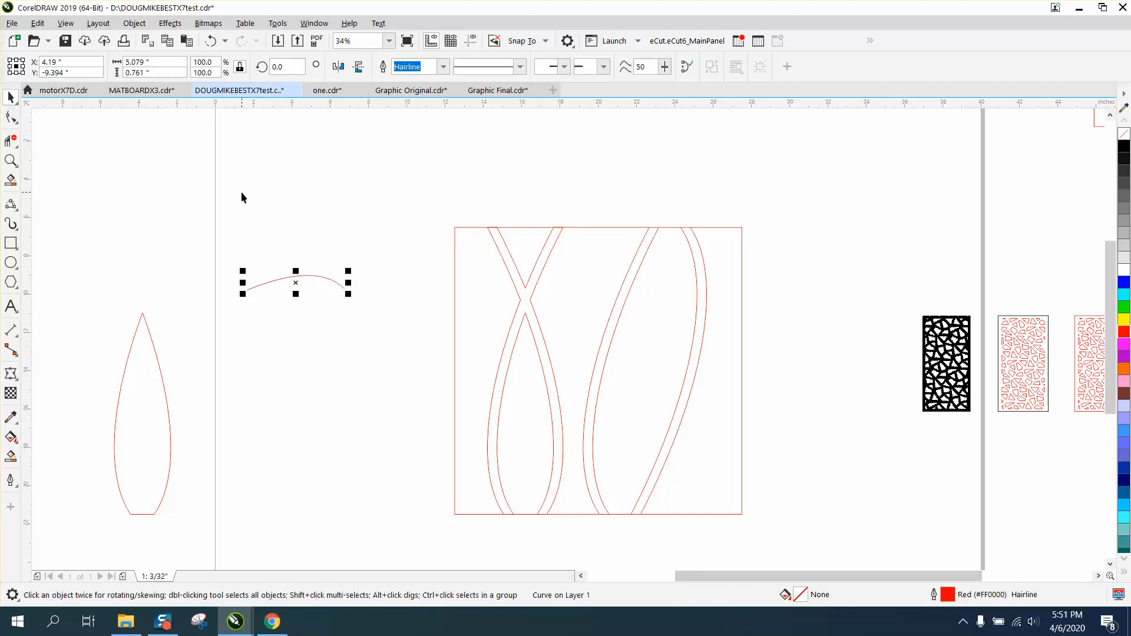
Set the nudge distance to 0.5 inches, duplicate the arc one nudge down, and group the two arcs.
click(370, 170)
drag(460, 67, 420, 76)
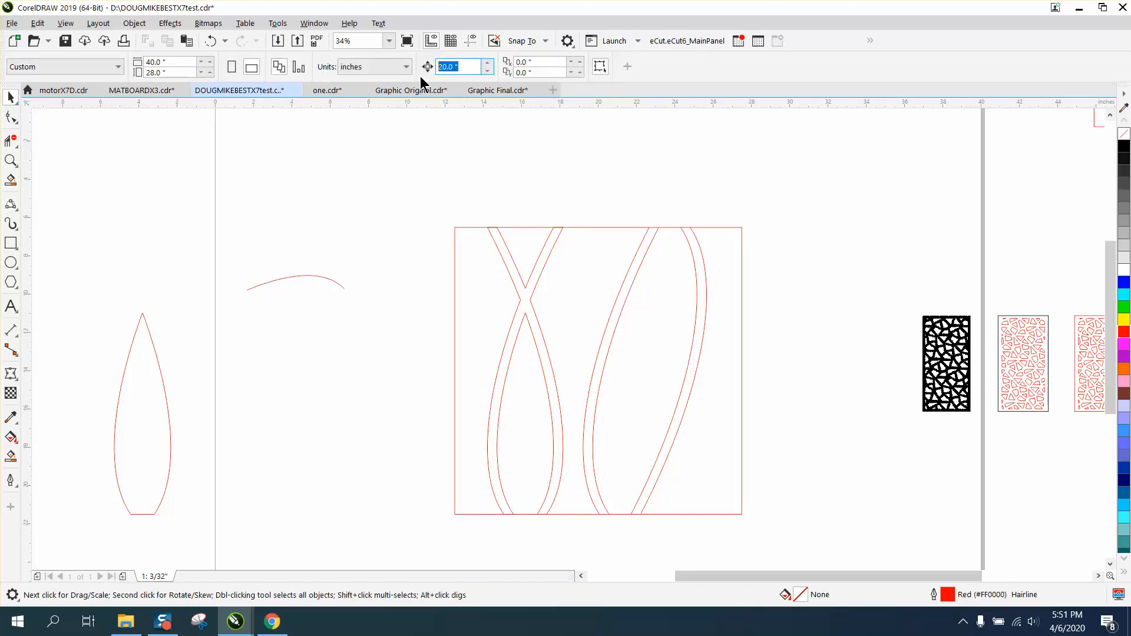
text(.5)
key(Return)
click(312, 274)
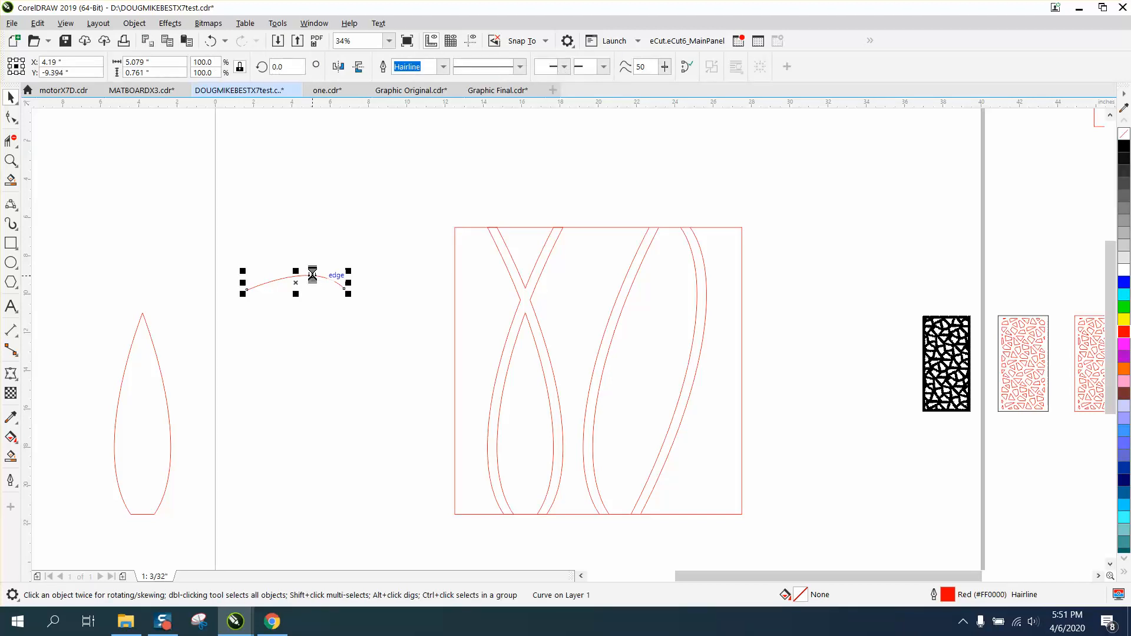
key(KP_Add)
key(Down)
drag(219, 241, 418, 356)
key(ctrl+g)
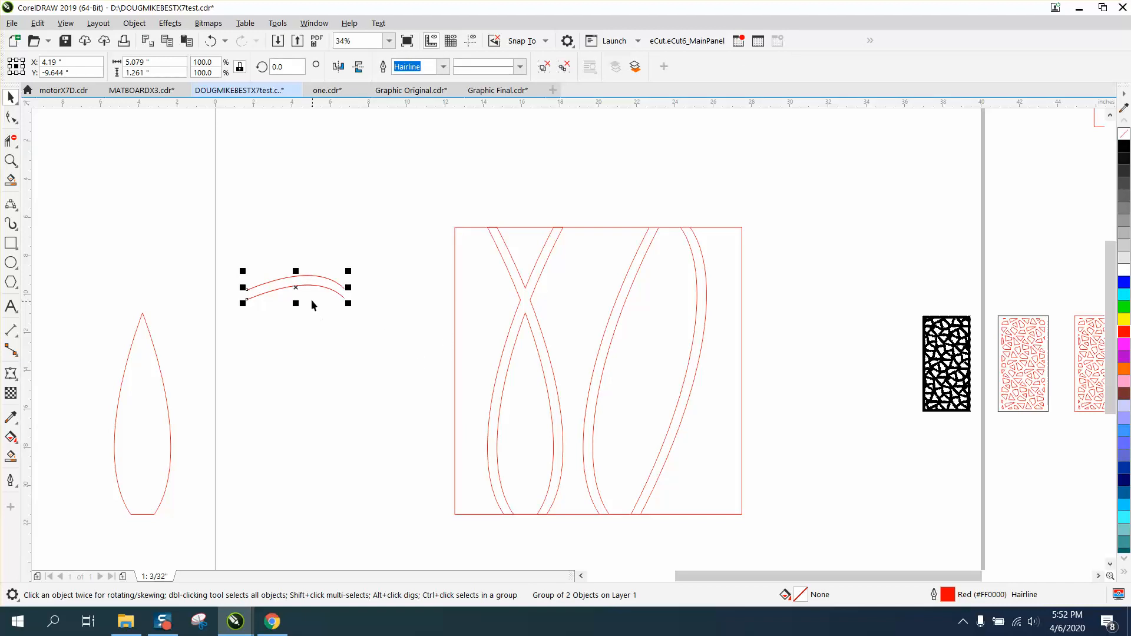
Copy the arc pair about 11.7 inches below the original and blend the two pairs with 9 steps.
drag(296, 289, 303, 514)
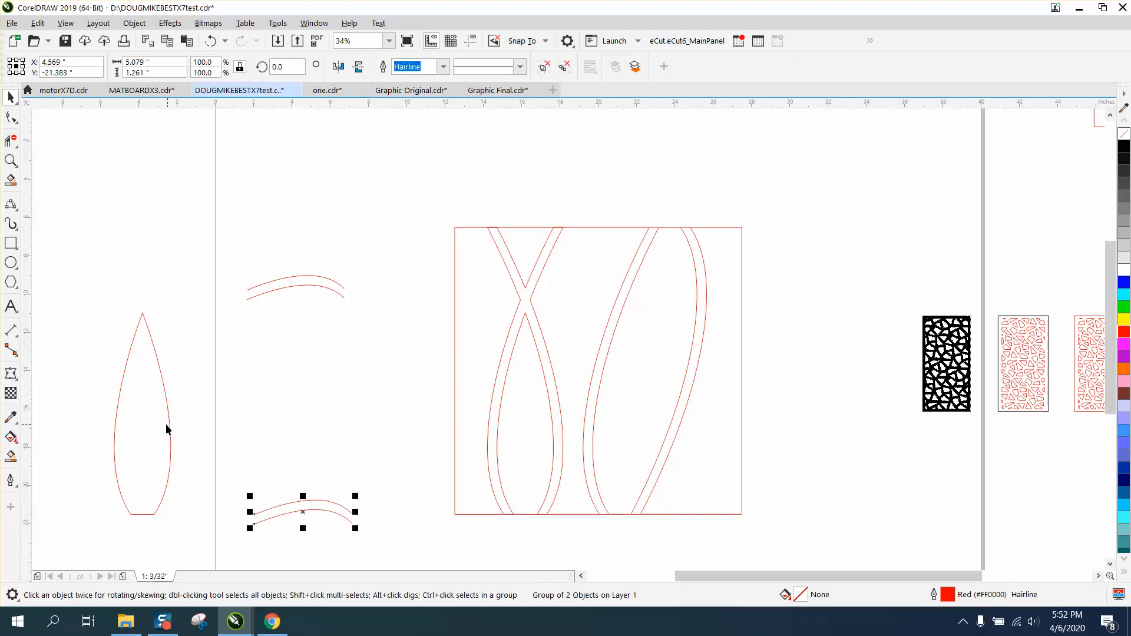
drag(223, 236, 290, 486)
drag(404, 555, 404, 555)
click(170, 23)
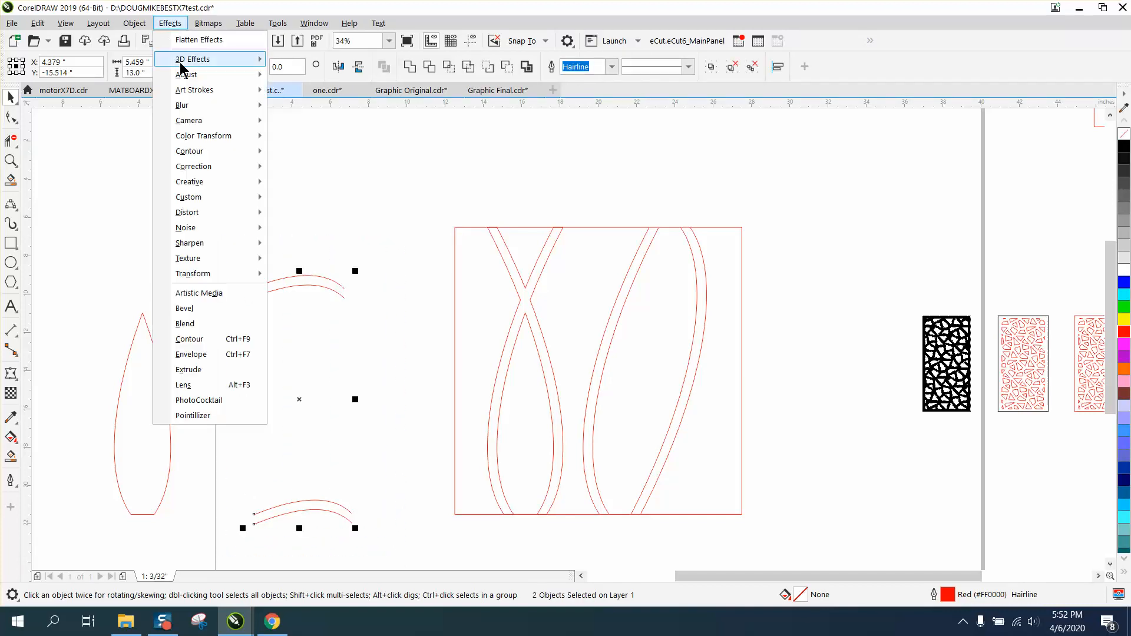
click(199, 328)
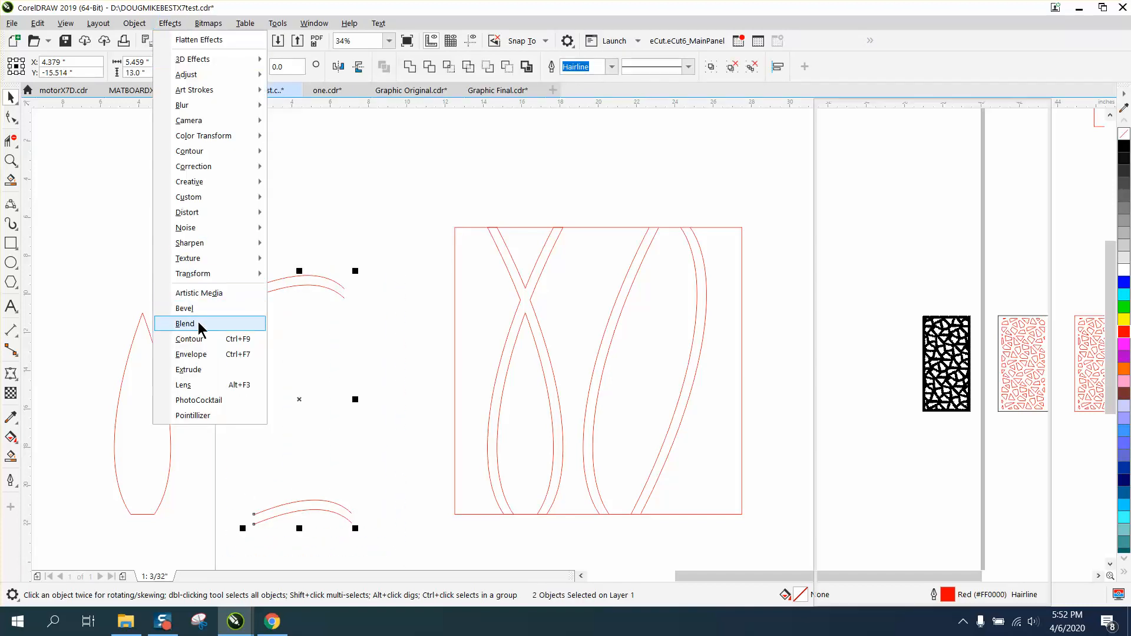
double_click(869, 151)
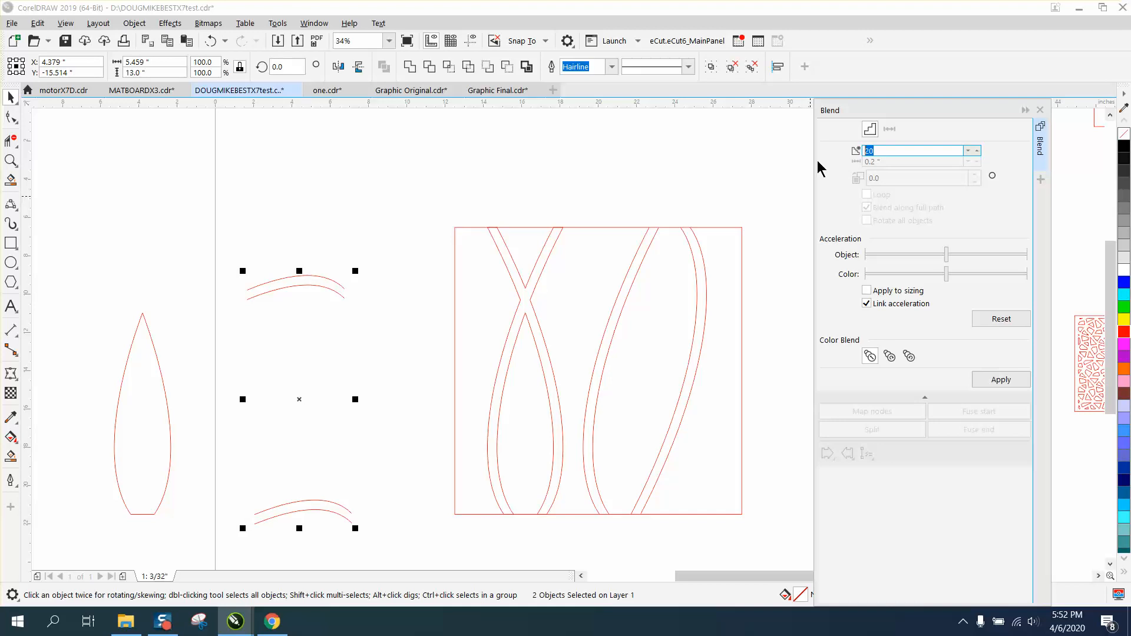
text(9)
click(1000, 379)
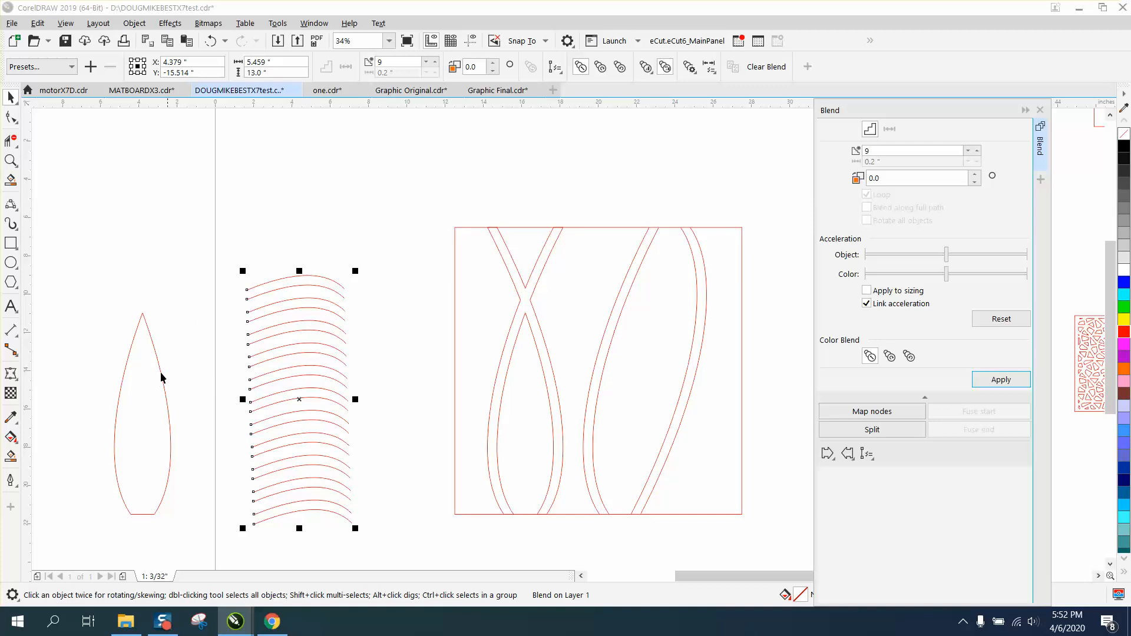
Break the arc blend apart and group all the resulting arcs together.
drag(225, 238, 238, 362)
drag(383, 530, 383, 529)
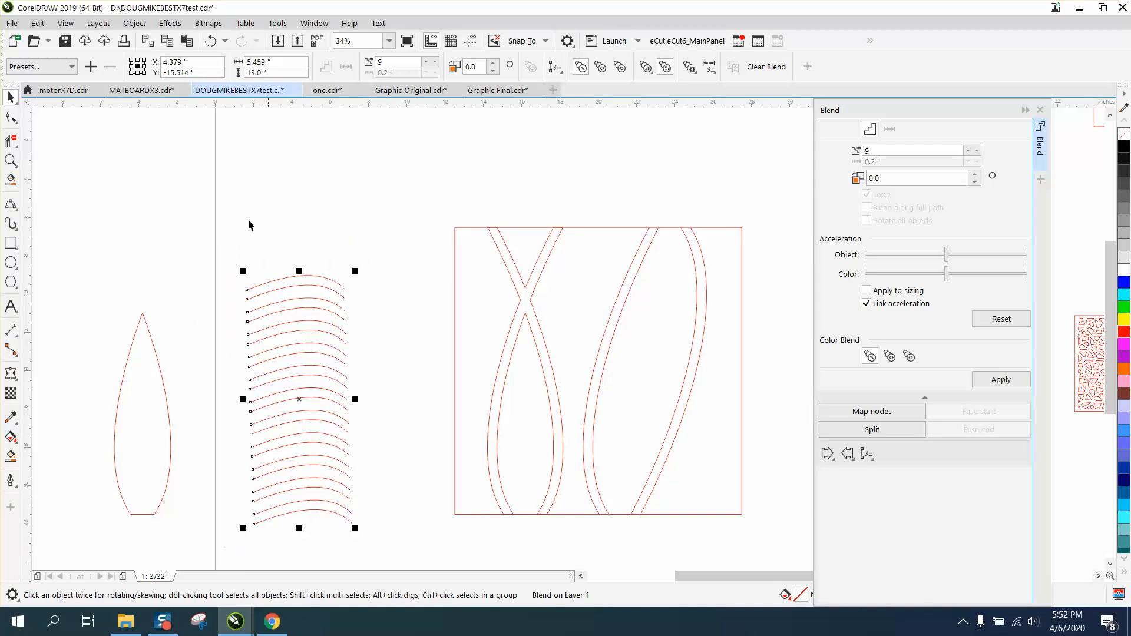
click(134, 23)
click(176, 340)
drag(405, 533, 406, 534)
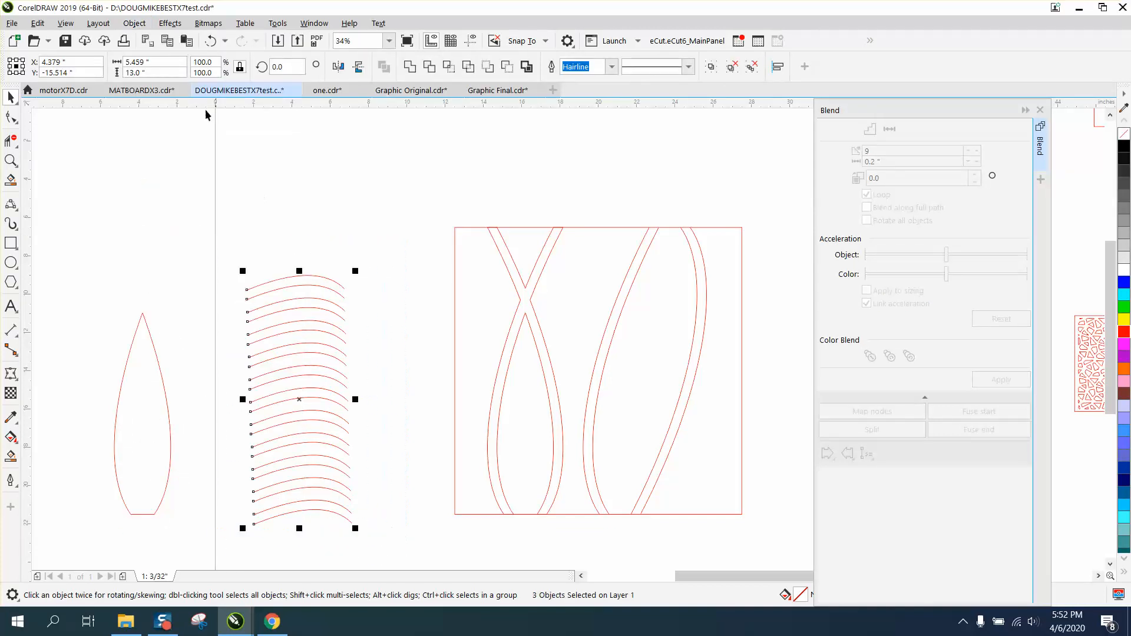
click(134, 23)
mouse_move(165, 256)
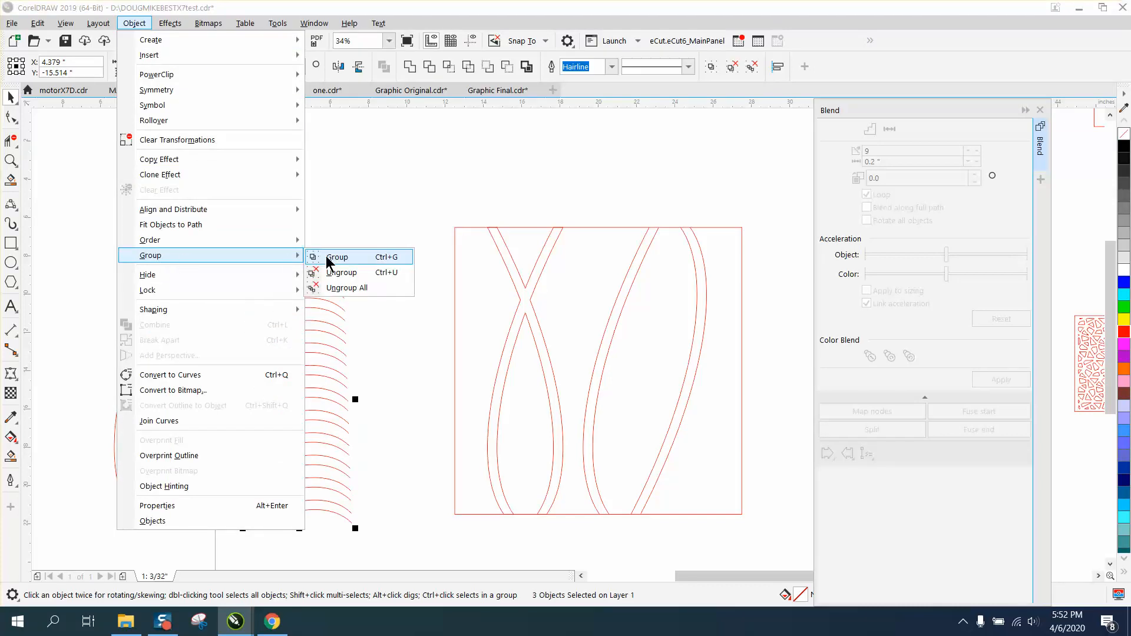
click(321, 256)
Move the arc group over the teardrop and subtract the arcs in front from the teardrop behind to make curved stripes.
drag(301, 404, 145, 401)
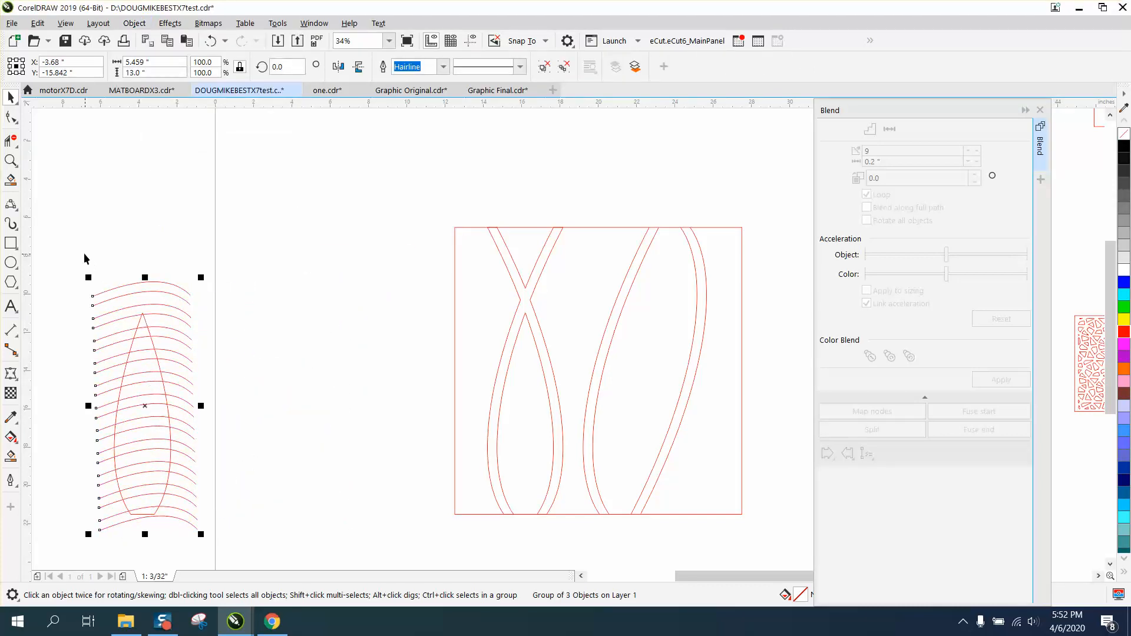
drag(63, 257, 224, 538)
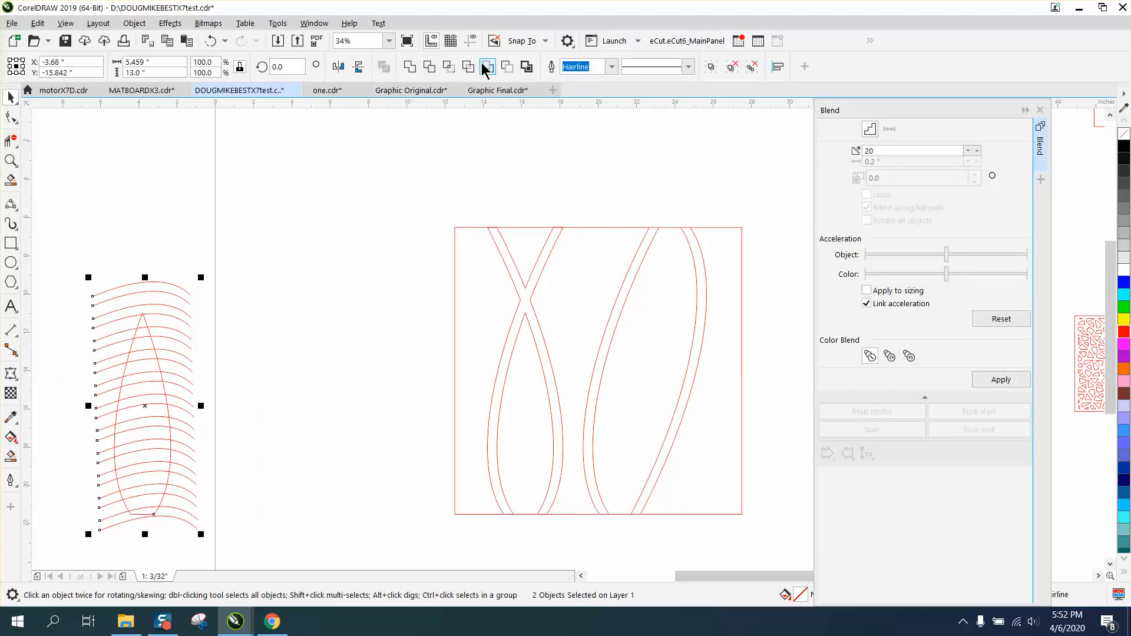
click(506, 67)
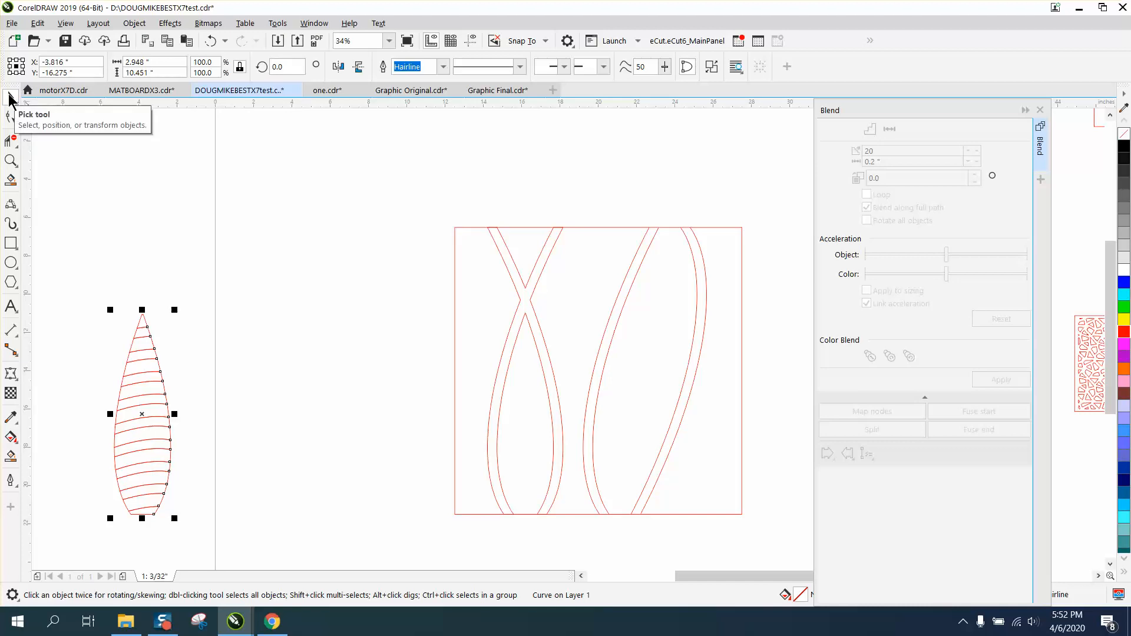
click(207, 178)
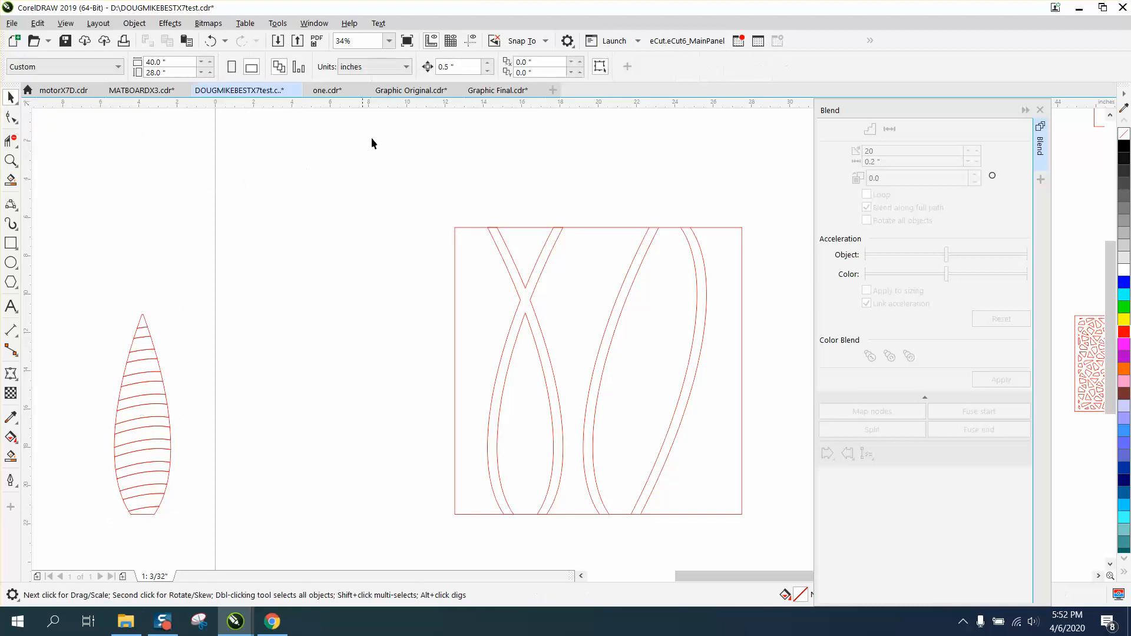
Set the nudge distance to 20 inches and move the striped teardrop one nudge right, back between the crossed bands.
click(460, 68)
text(20)
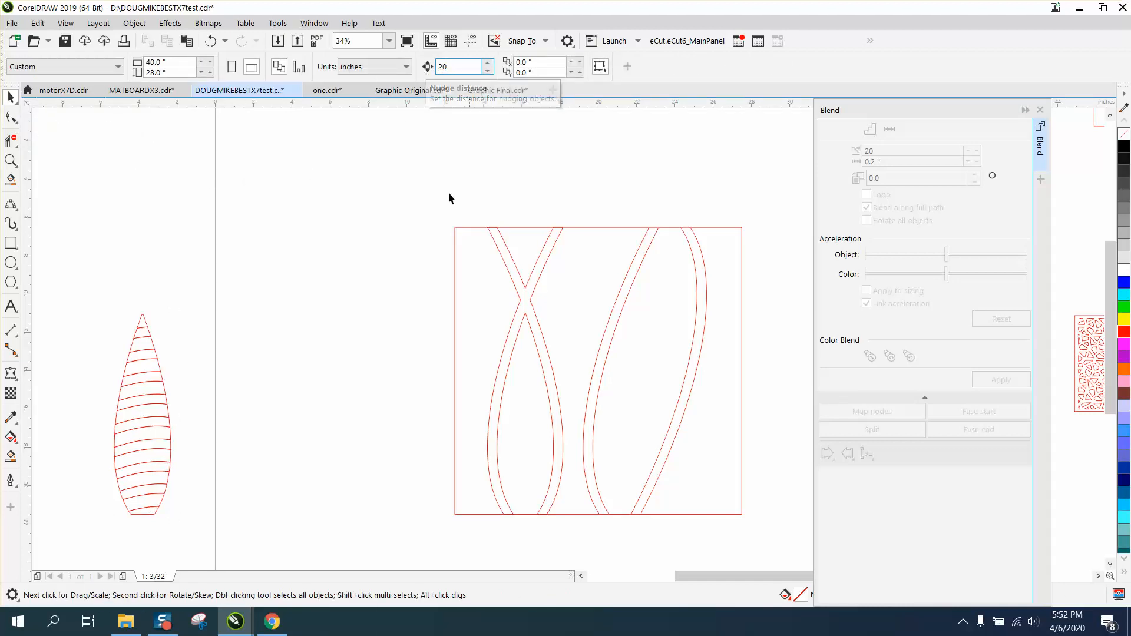
click(161, 365)
key(Right)
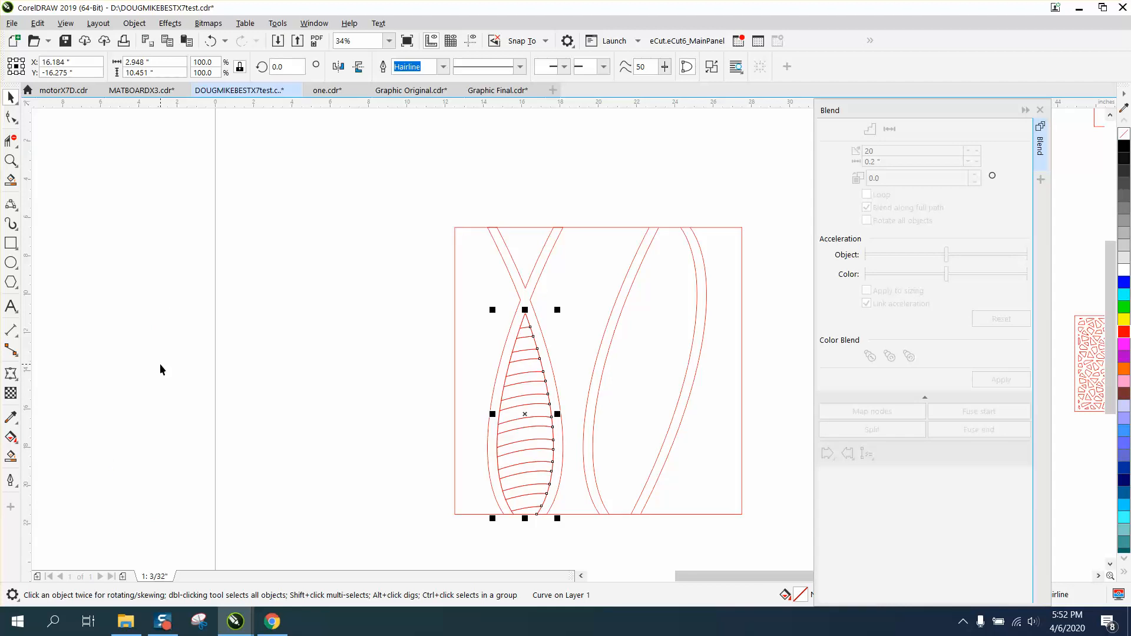
click(241, 405)
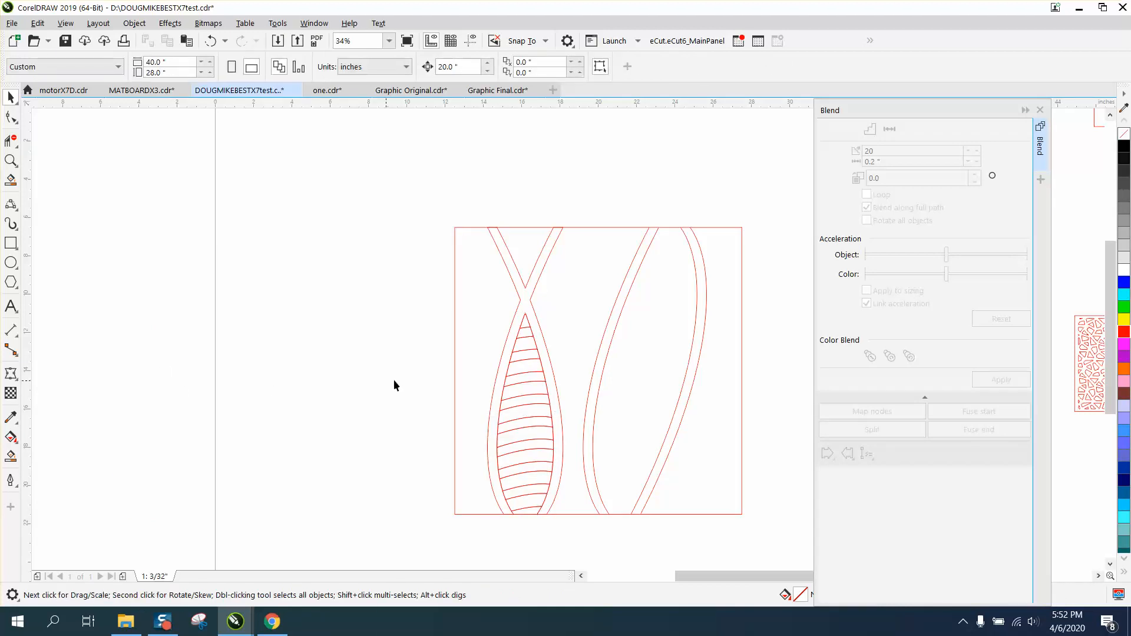
Smart Fill the area between the crossed bands and the next band, move it 20 inches left, and give it no fill and a red outline.
click(11, 457)
click(573, 334)
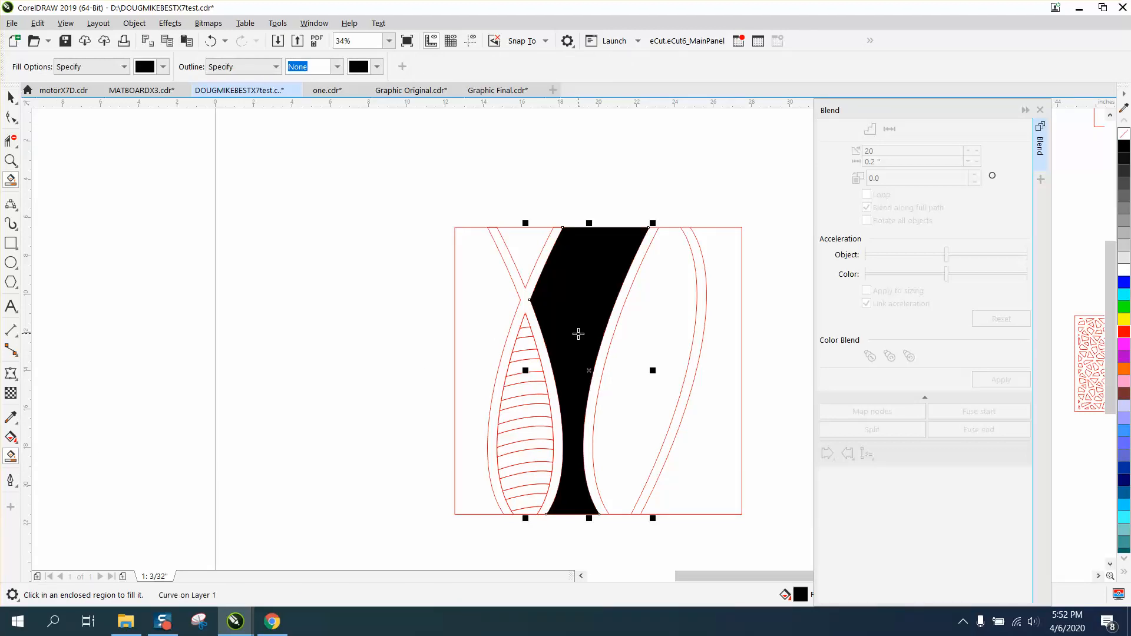
key(Left)
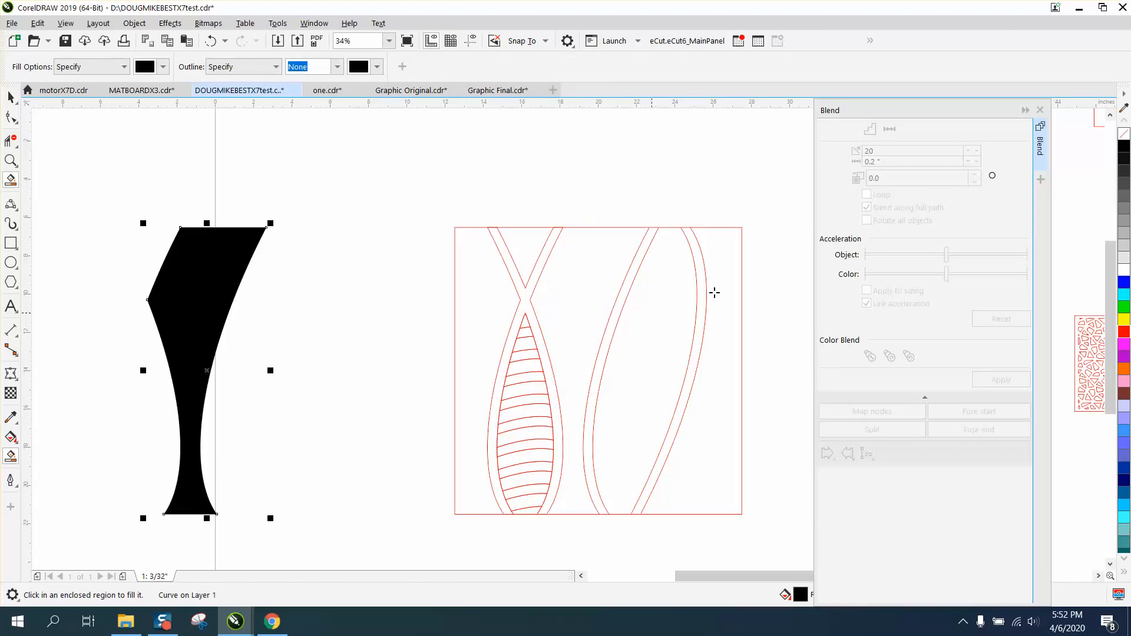
click(1124, 135)
right_click(1124, 331)
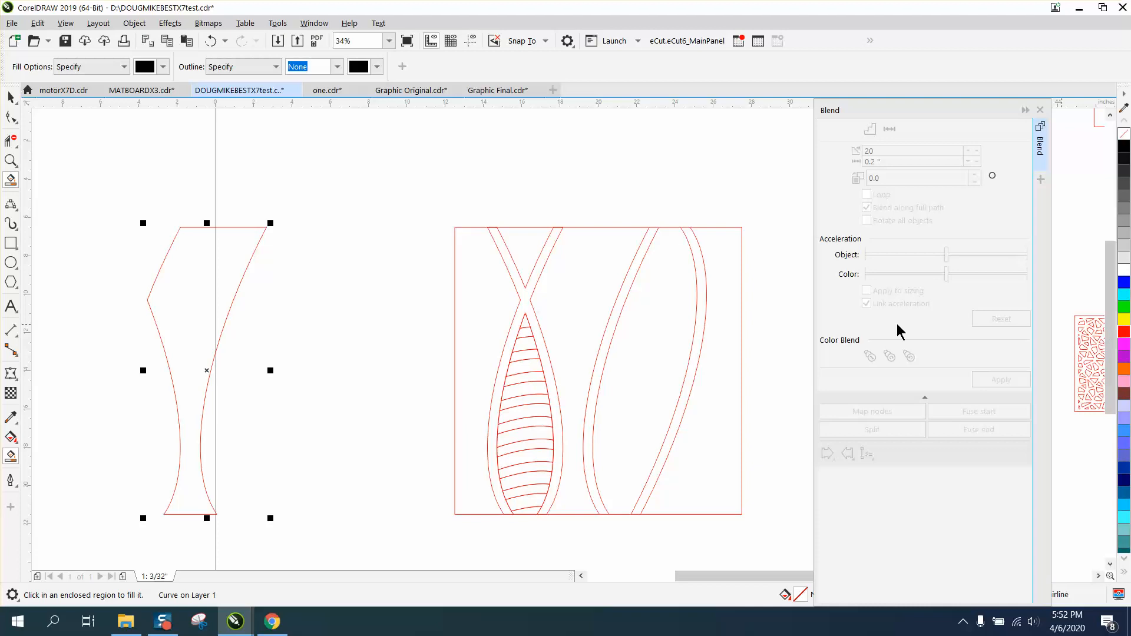
Draw a circle about 2.5 inches in diameter in the empty space left of the outlined region.
scroll(555, 295, down, 4)
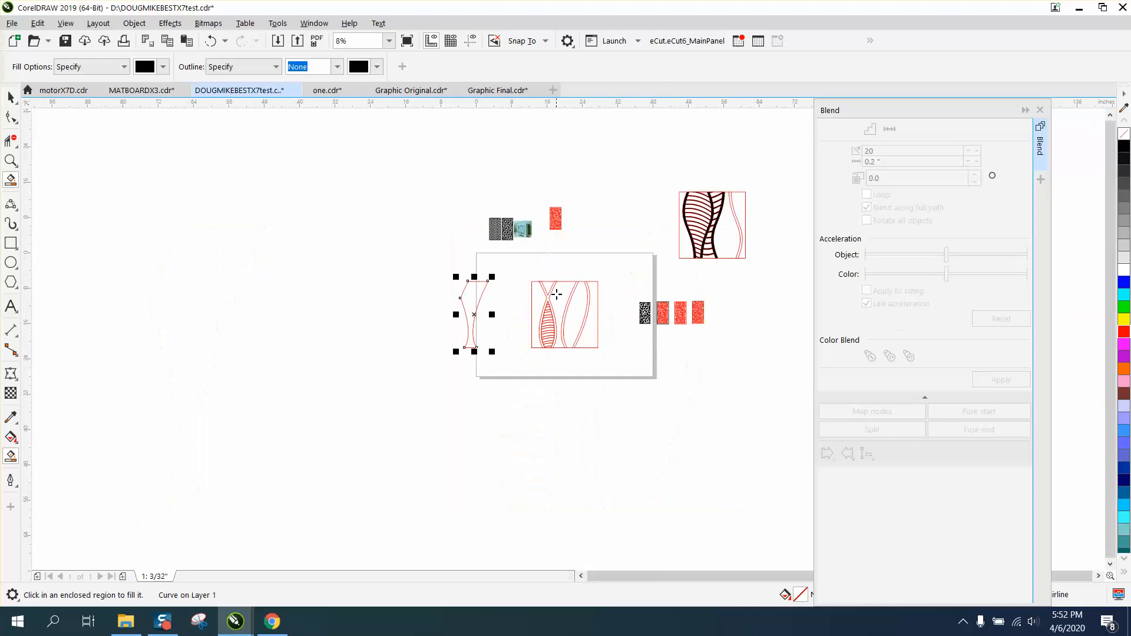
click(11, 263)
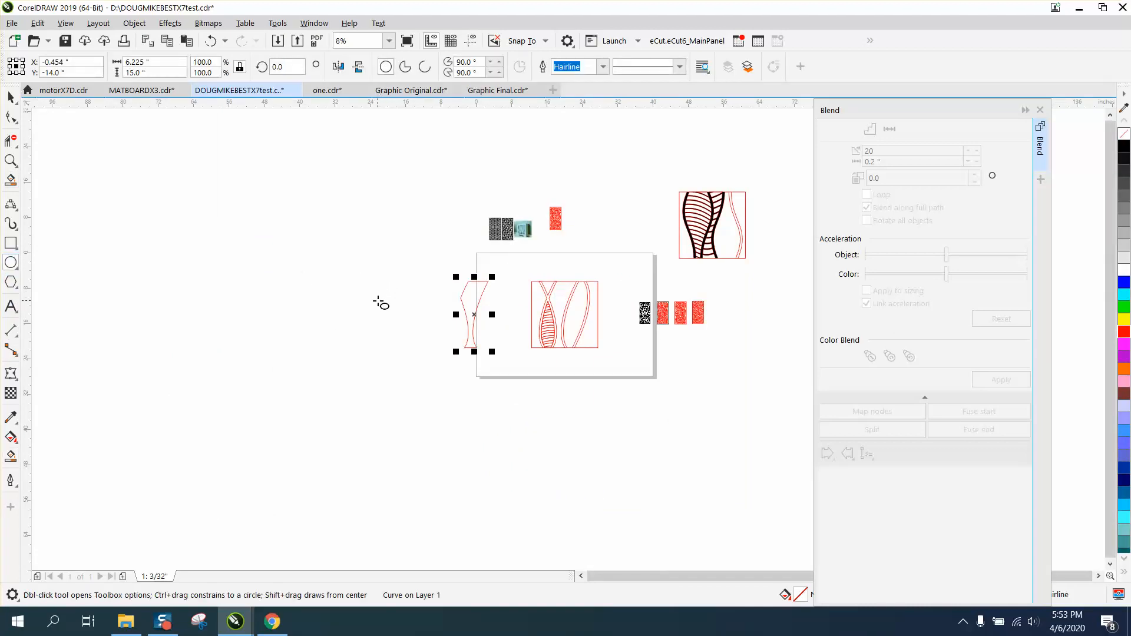
drag(375, 301, 366, 311)
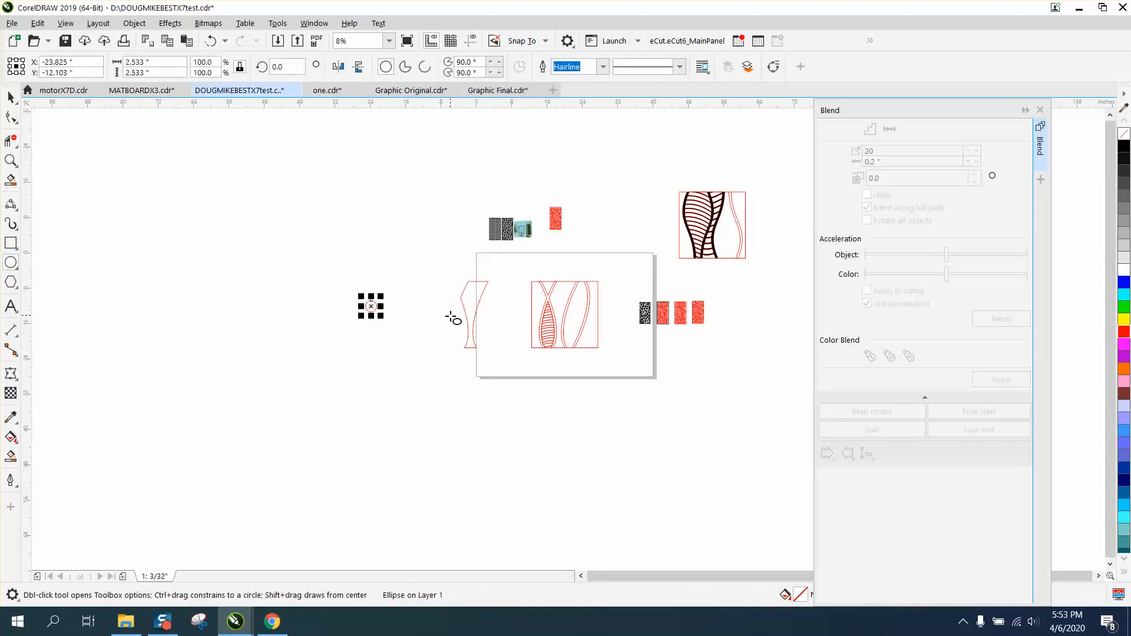
Make an enlarged concentric copy of the circle, about 3.35 inches in diameter.
click(11, 160)
drag(345, 267, 538, 391)
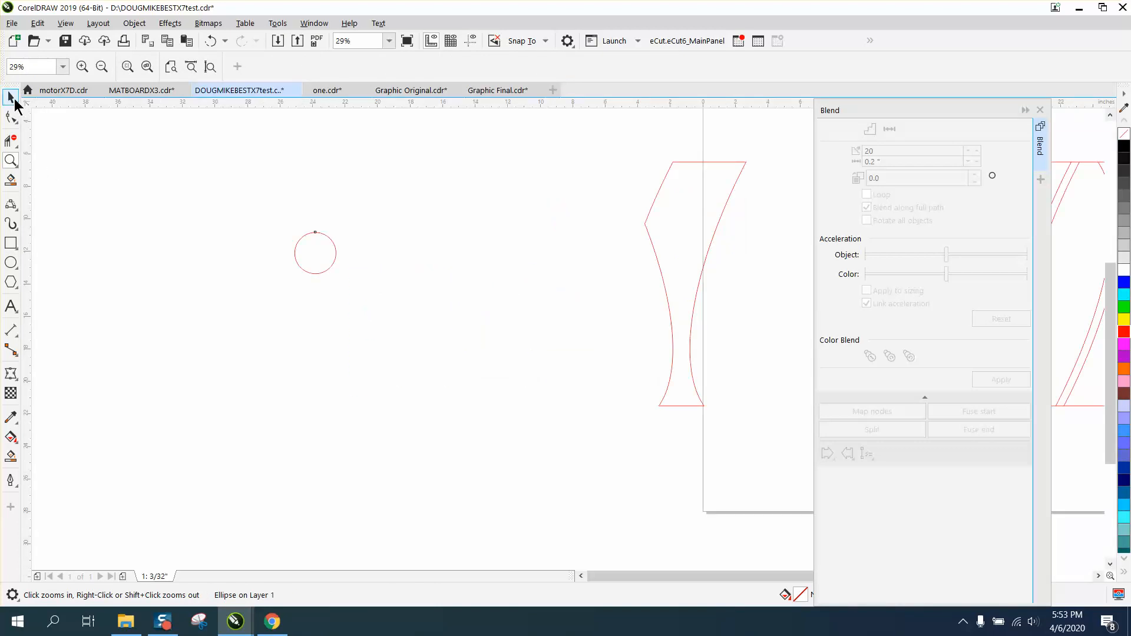
click(14, 101)
click(301, 242)
click(11, 97)
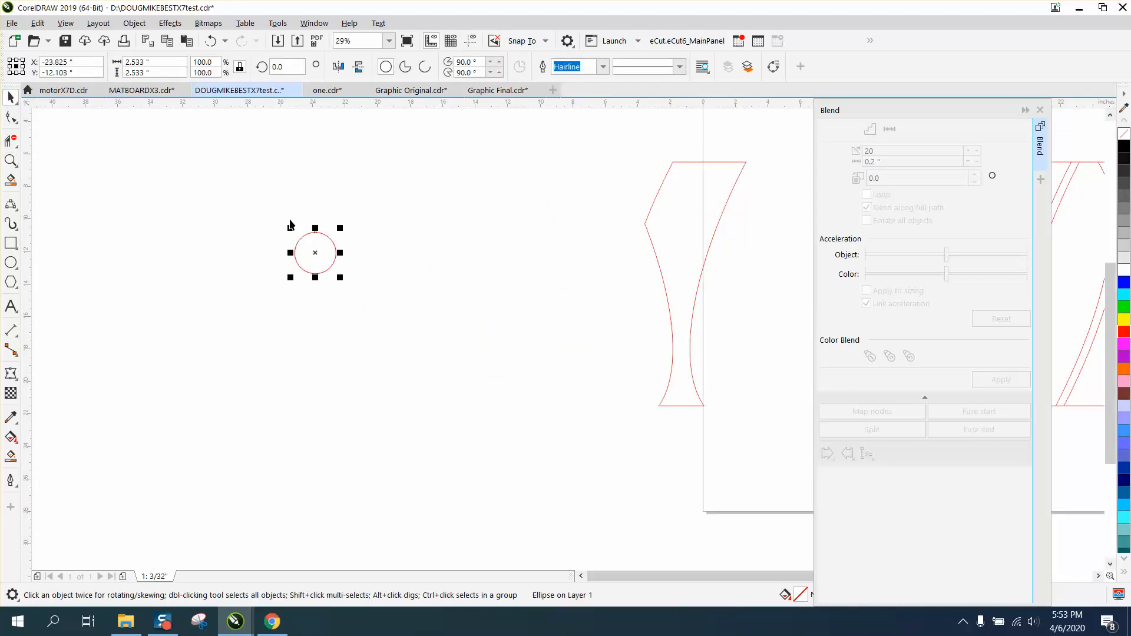
drag(341, 228, 351, 223)
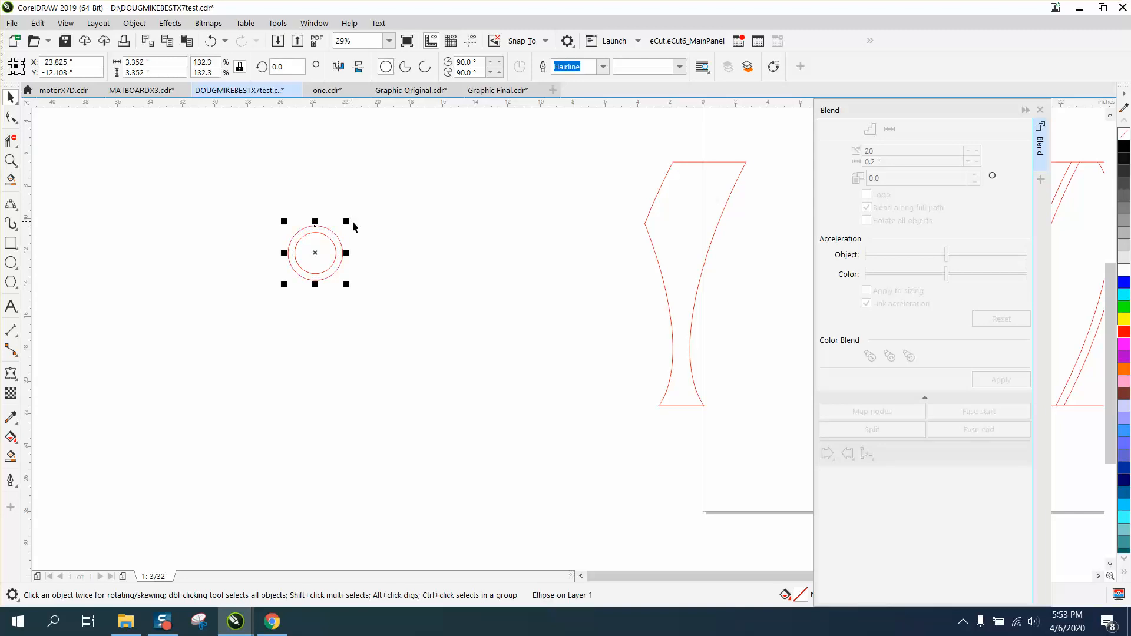
Repeat the enlarged duplicate outward until the outermost ring is about 9.1 inches in diameter.
key(ctrl+r)
key(ctrl+r)
key(ctrl+r)
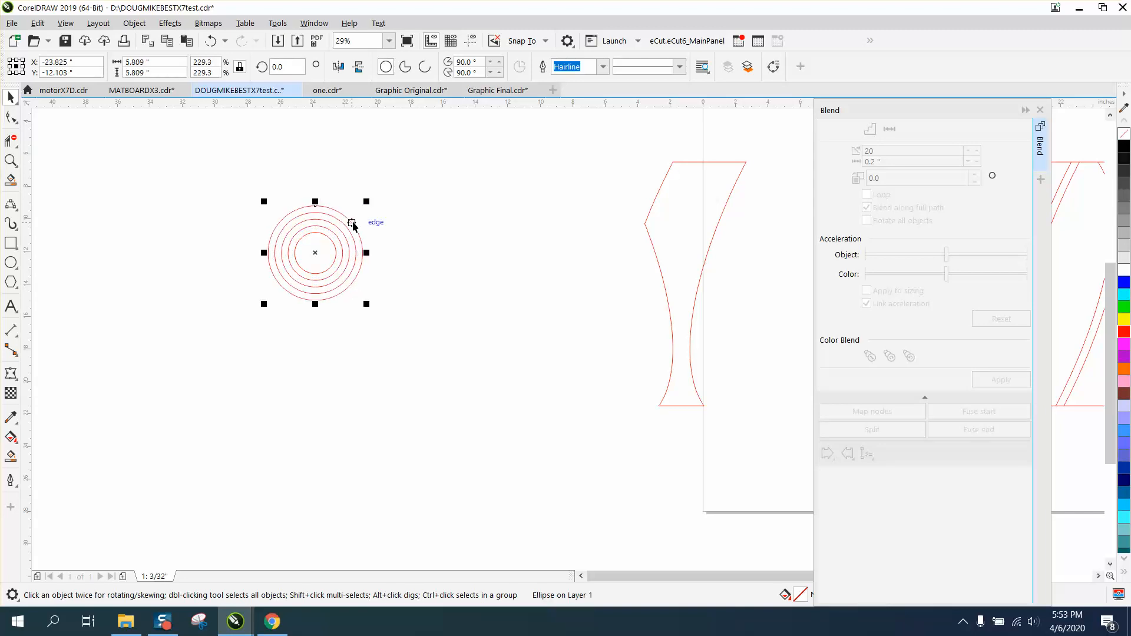
key(ctrl+r)
key(ctrl+r)
key(ctrl+r)
key(ctrl+r)
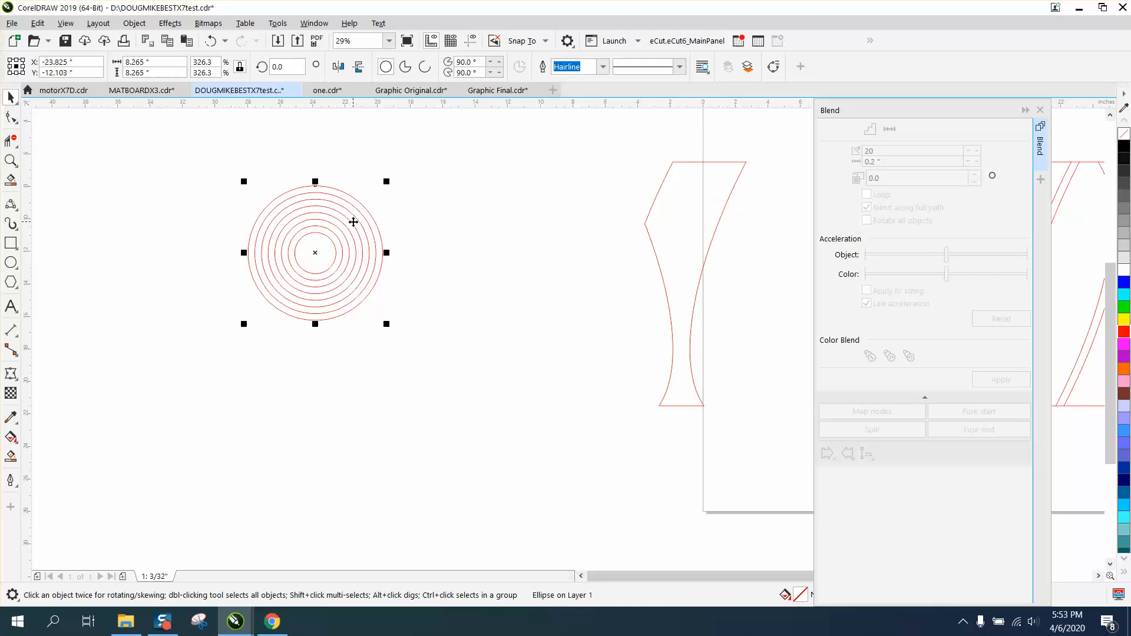
click(353, 222)
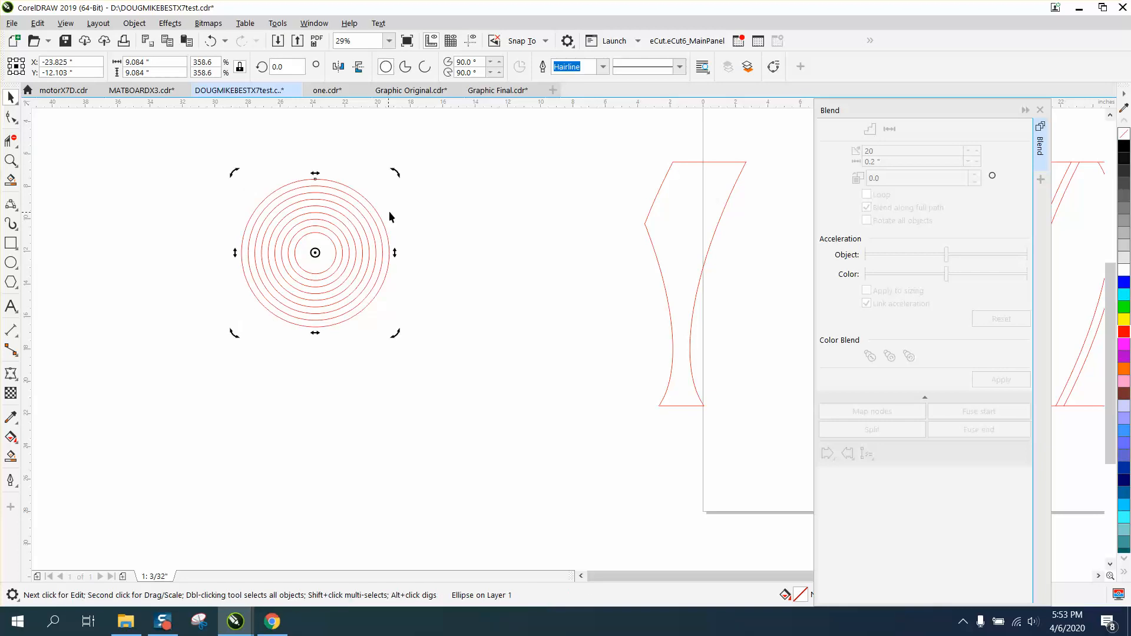
Scale two more concentric copies outward from the outermost ring, about 9.9 and 10.7 inches in diameter.
click(384, 208)
click(376, 209)
key(ctrl+r)
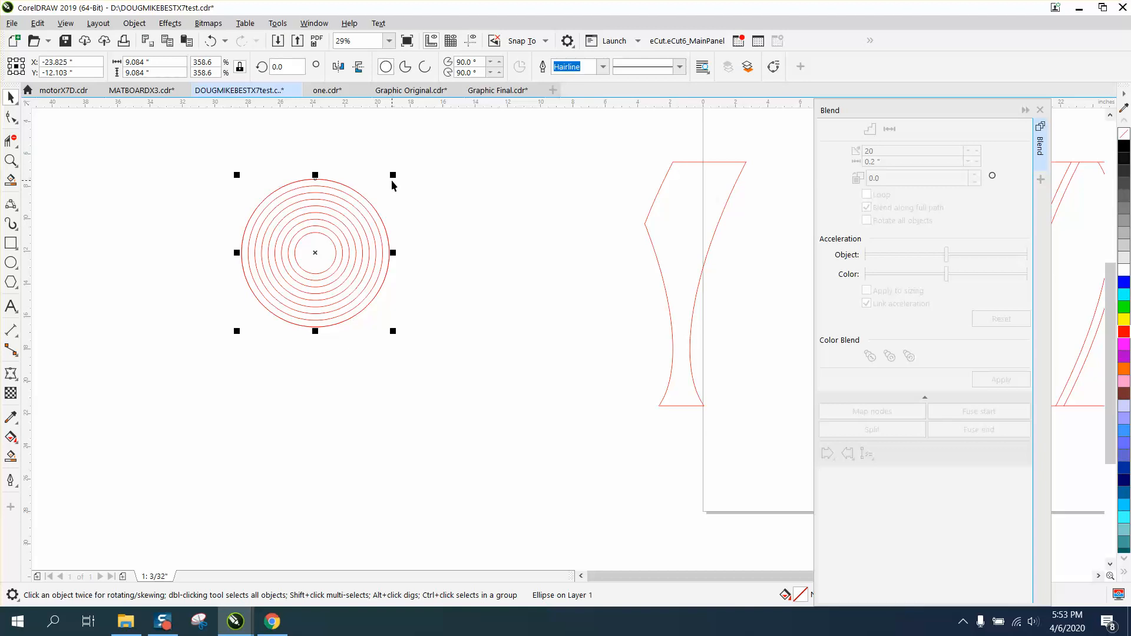
key(ctrl+v)
click(387, 178)
click(370, 207)
drag(390, 175, 402, 169)
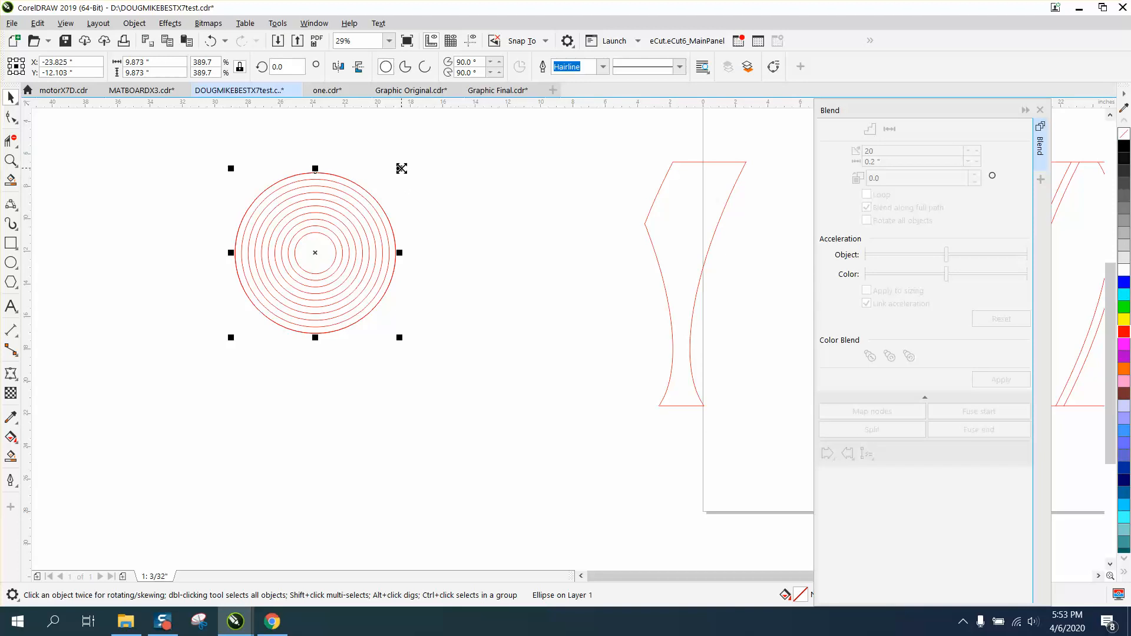
drag(399, 169, 414, 164)
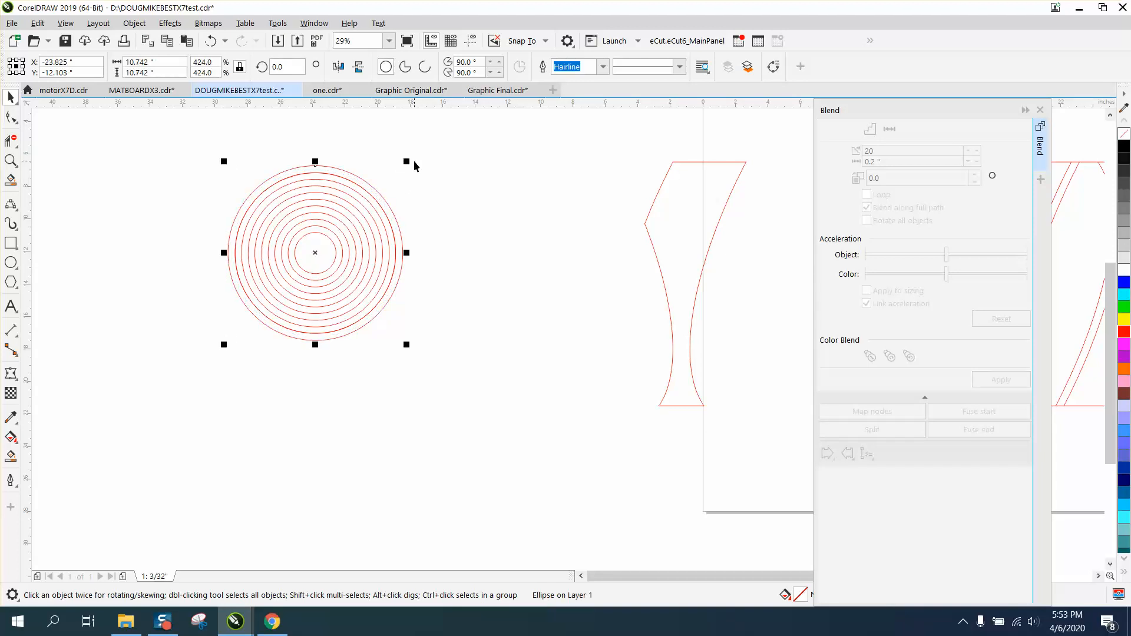
Repeat the last enlarged copy until the outermost ring is about 14.2 inches in diameter.
key(ctrl+r)
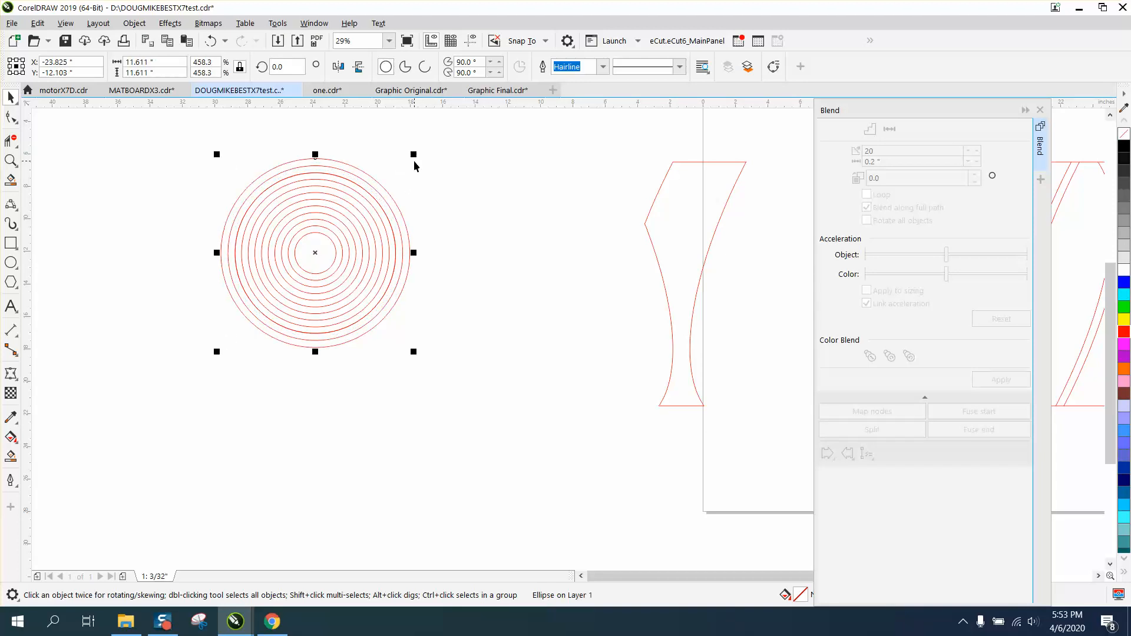
key(ctrl+r)
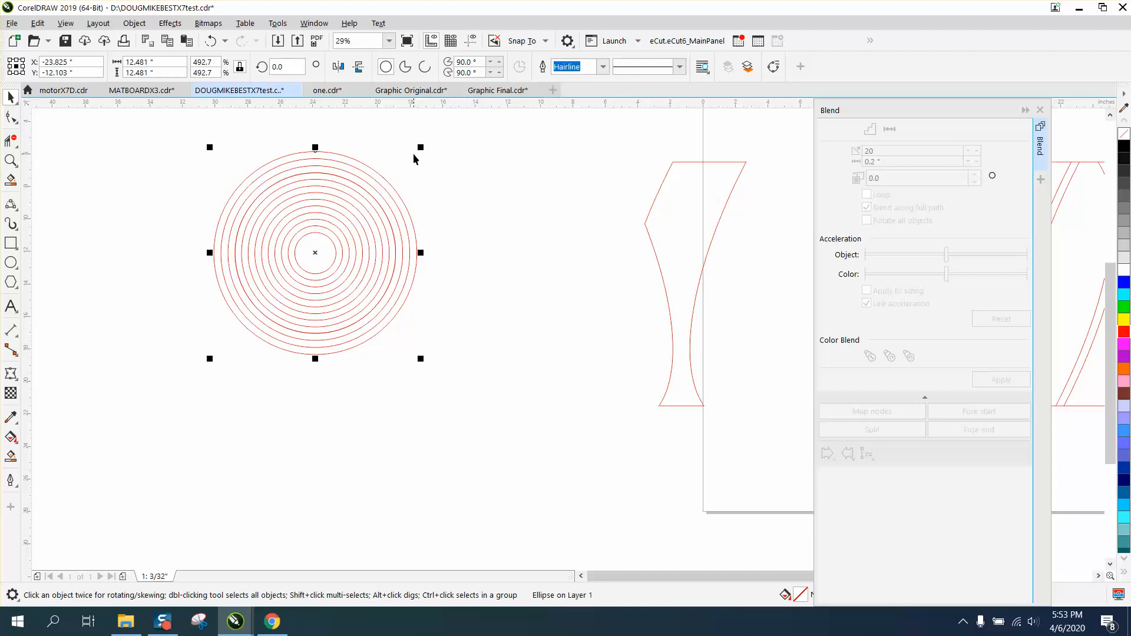
key(ctrl+r)
key(ctrl+r)
Select all the concentric circles and group them.
click(414, 159)
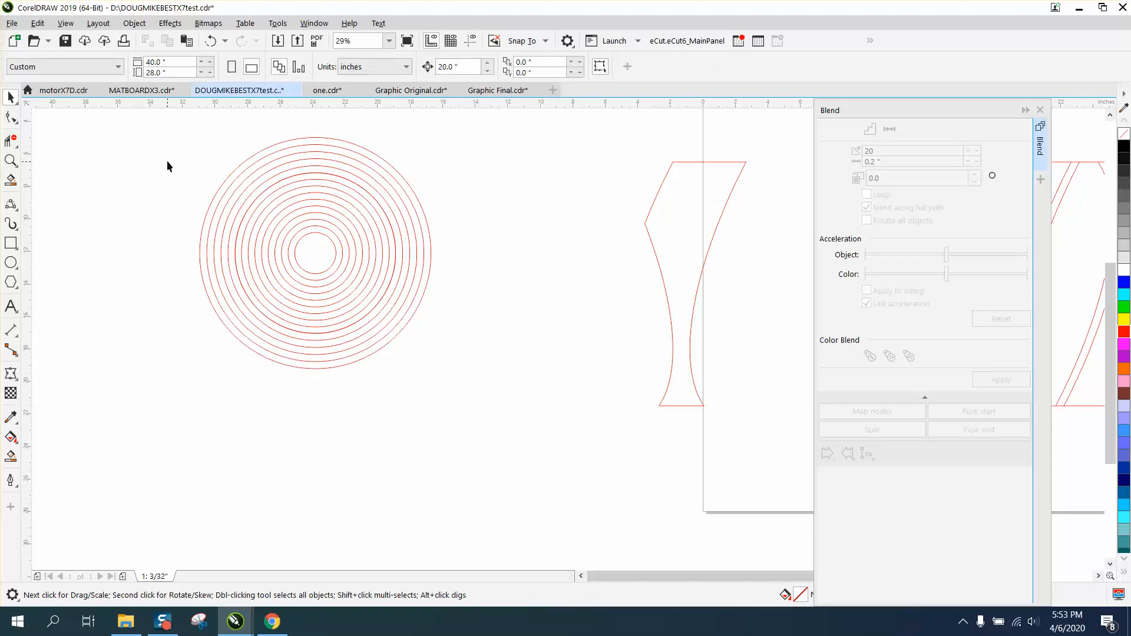
drag(524, 396, 524, 396)
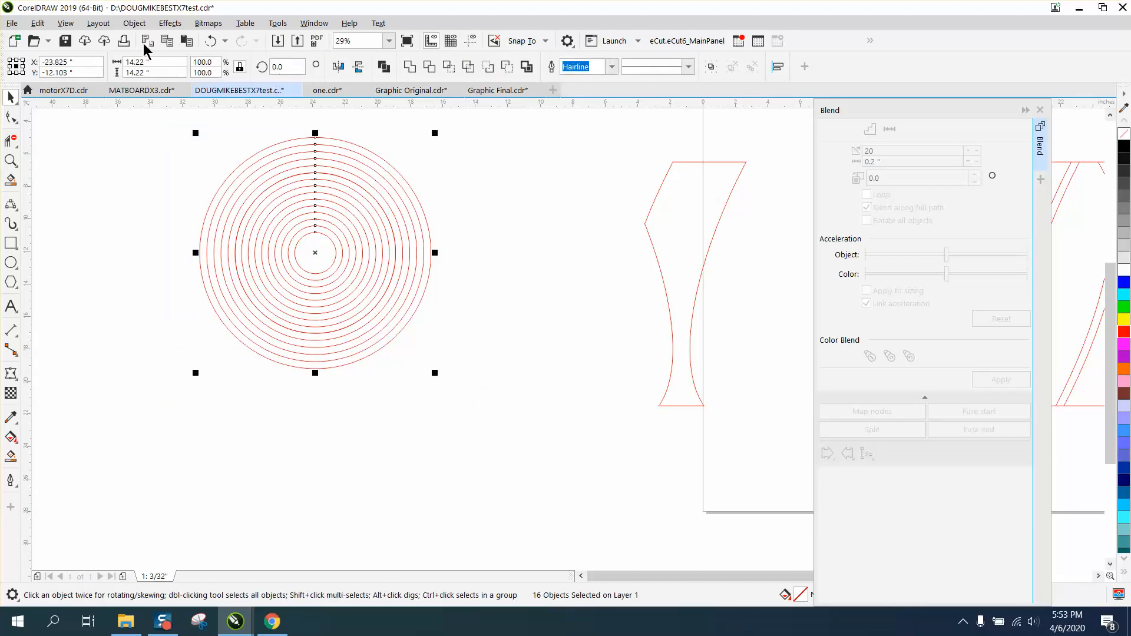
click(134, 23)
click(183, 376)
drag(173, 121, 307, 277)
drag(517, 408, 517, 408)
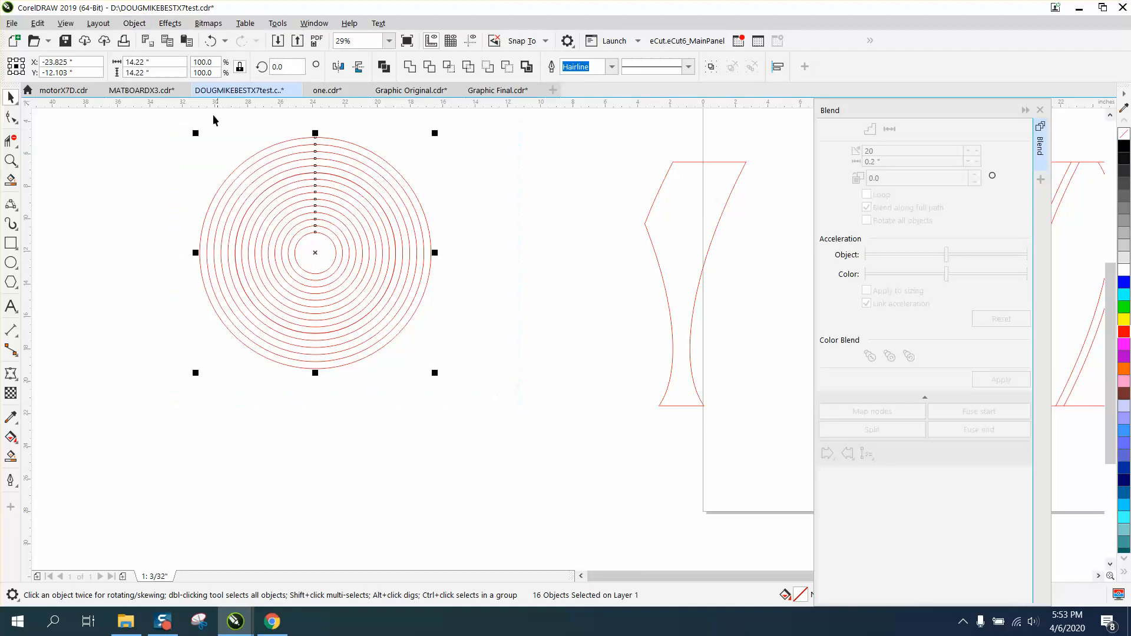
click(134, 23)
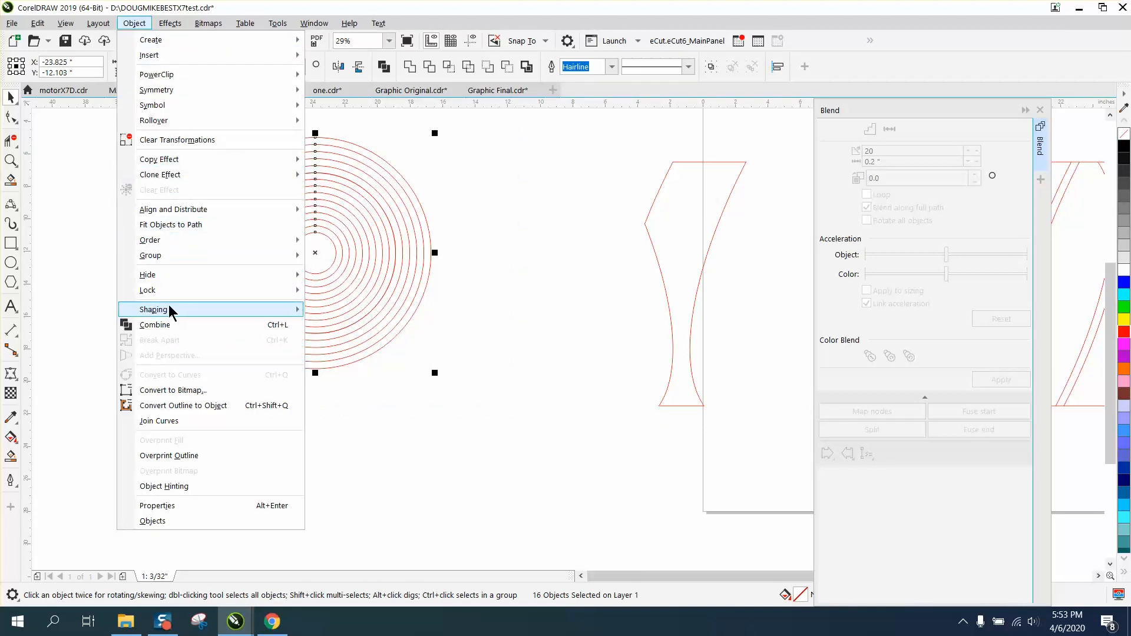
mouse_move(160, 255)
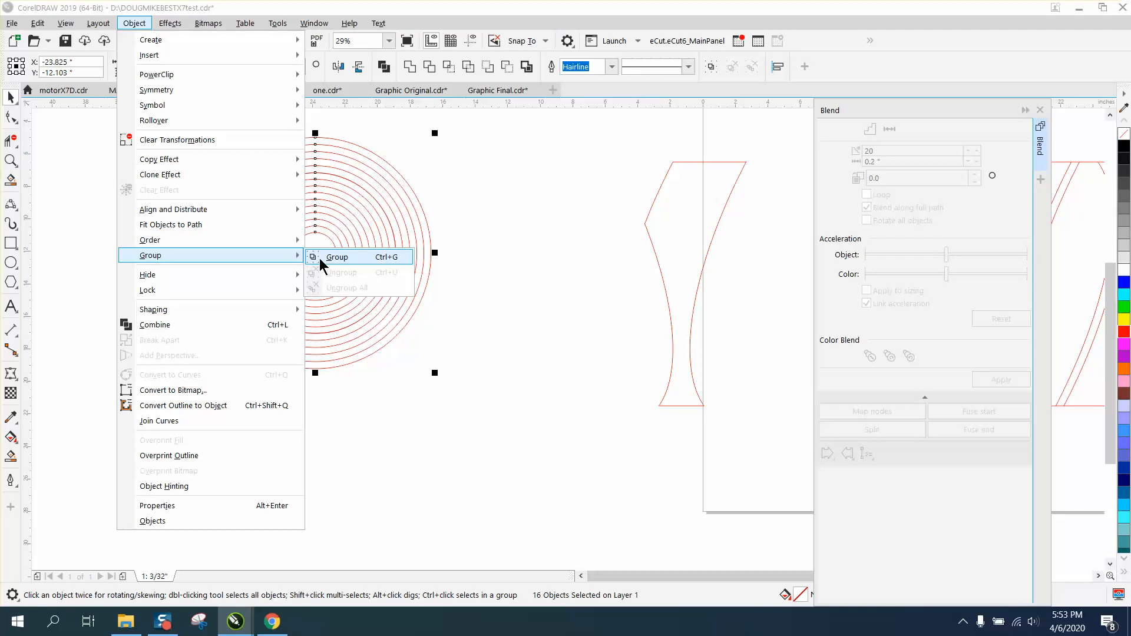
click(319, 259)
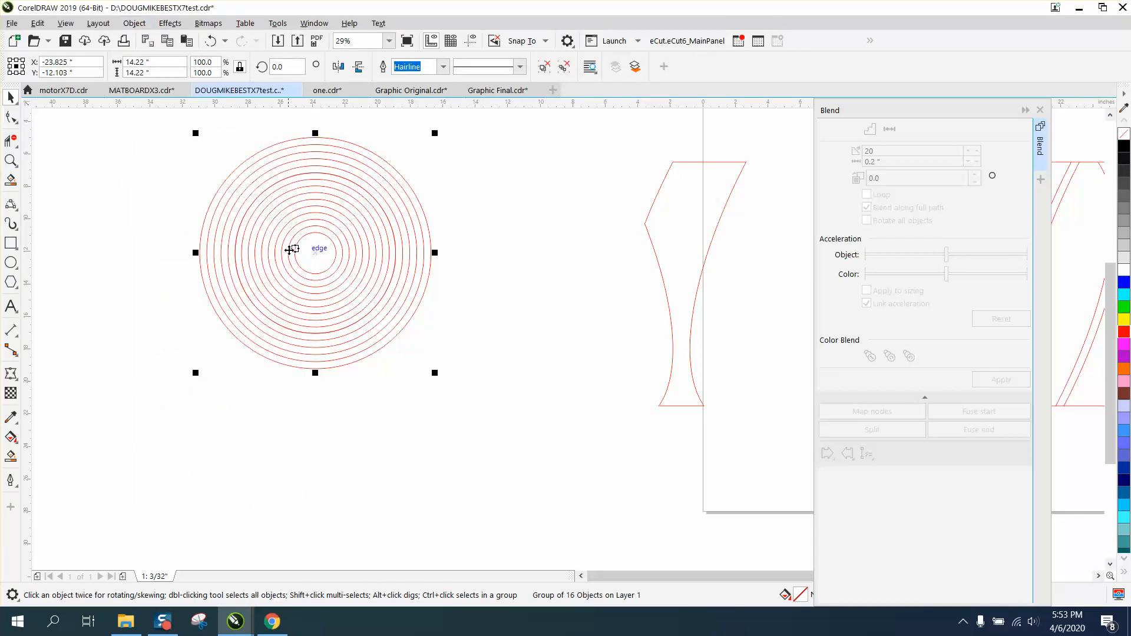
Move the circle group over the outlined region and close the Blend docker.
drag(315, 252, 651, 285)
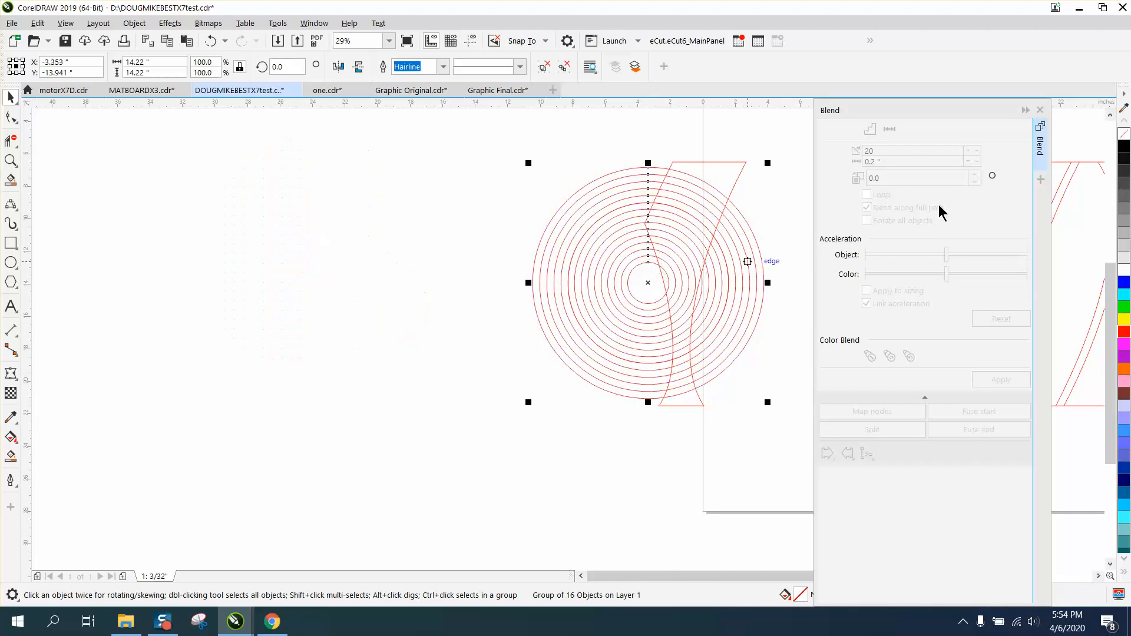
click(1040, 110)
Try subtracting the circles from the outlined region and the region from the circles, undoing each attempt.
drag(491, 146, 834, 425)
click(507, 66)
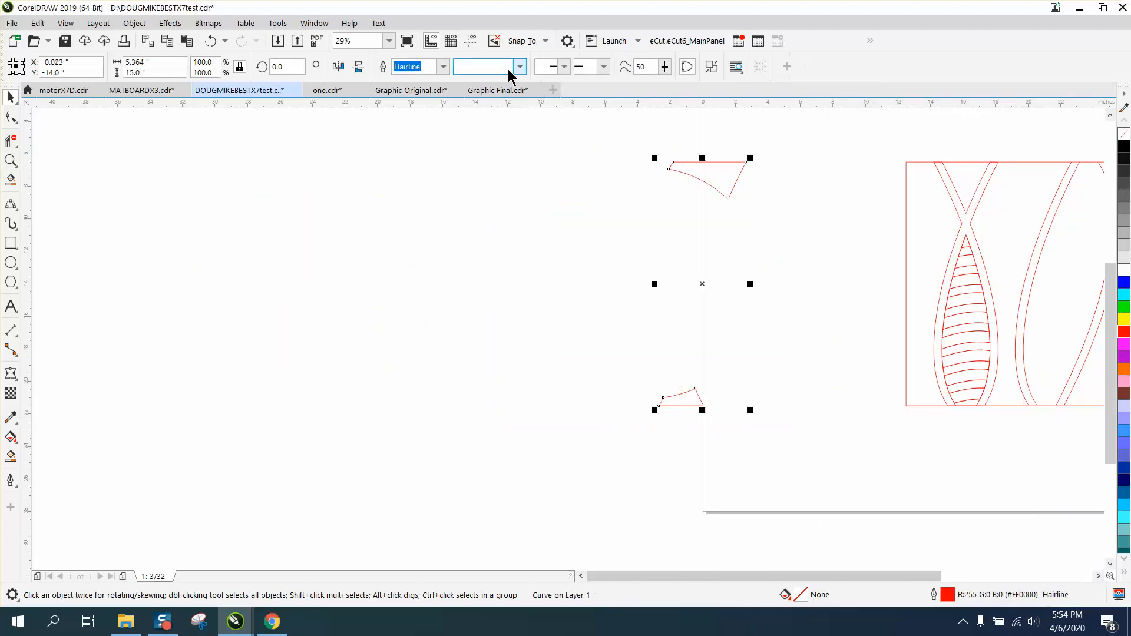
click(210, 40)
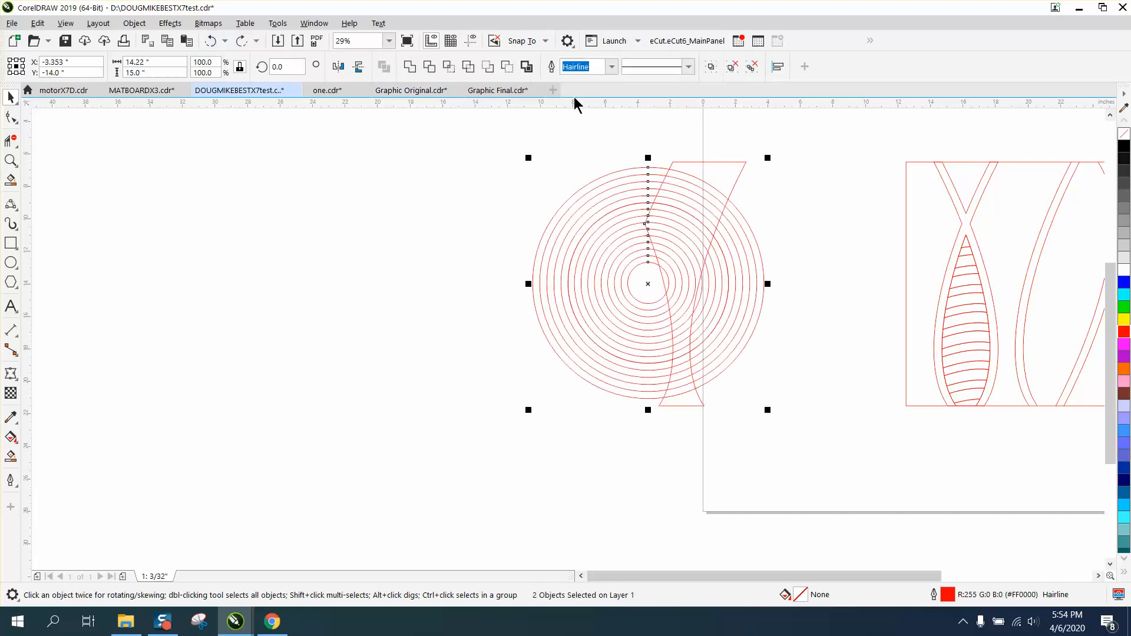
click(488, 67)
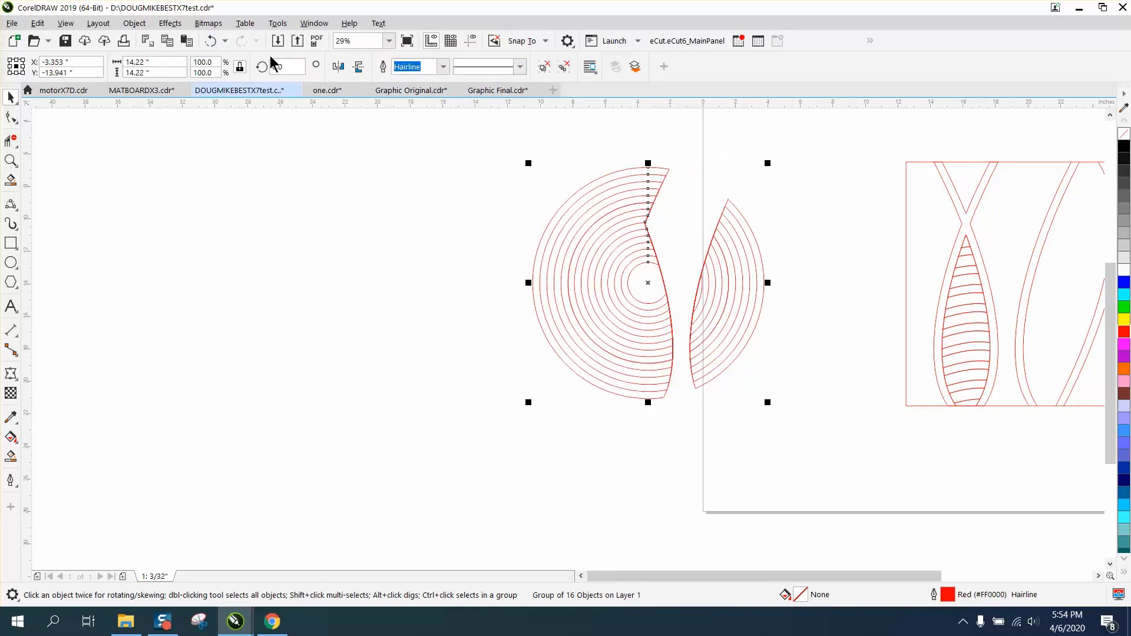
click(211, 41)
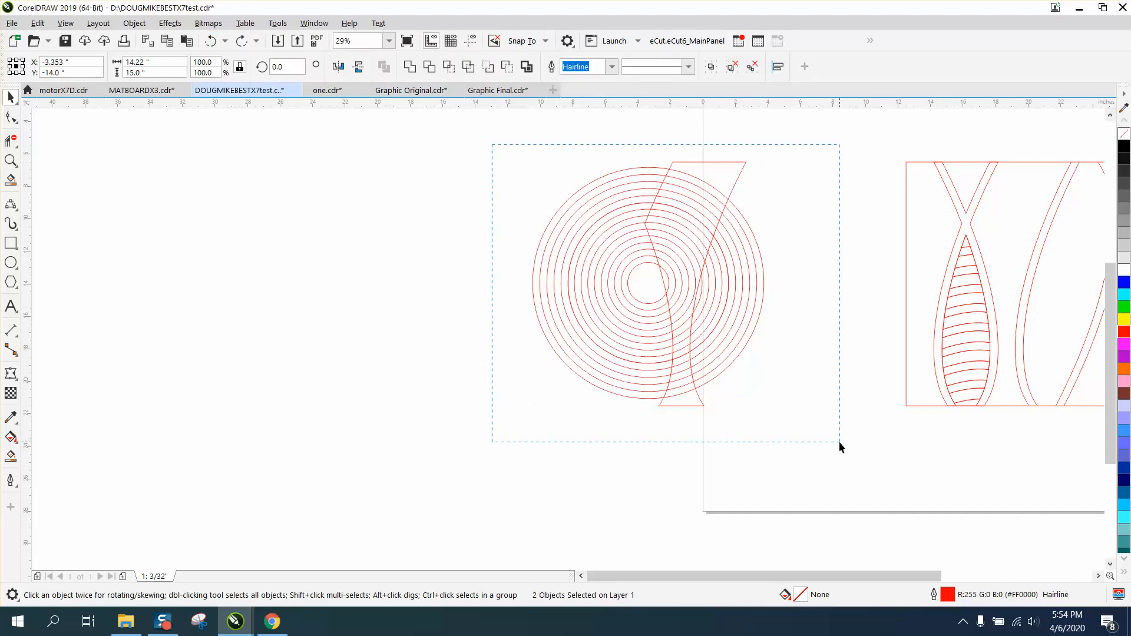
Intersect the circle group with the outlined region and move the resulting stripes 20 inches right, between the bands.
drag(492, 144, 839, 441)
click(447, 69)
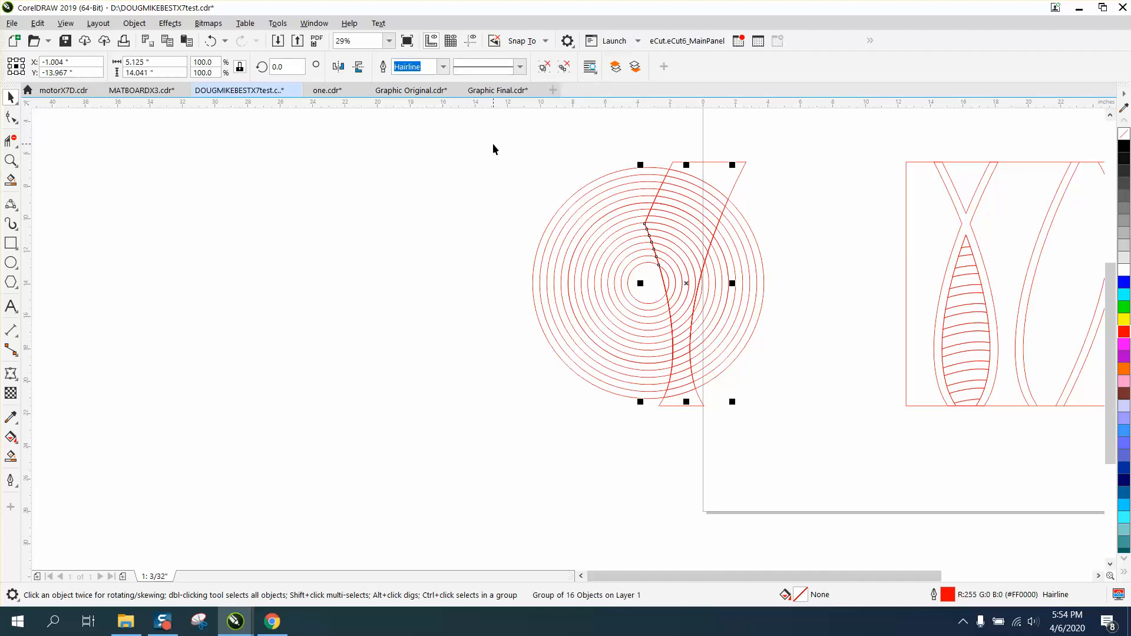
scroll(492, 149, down, 2)
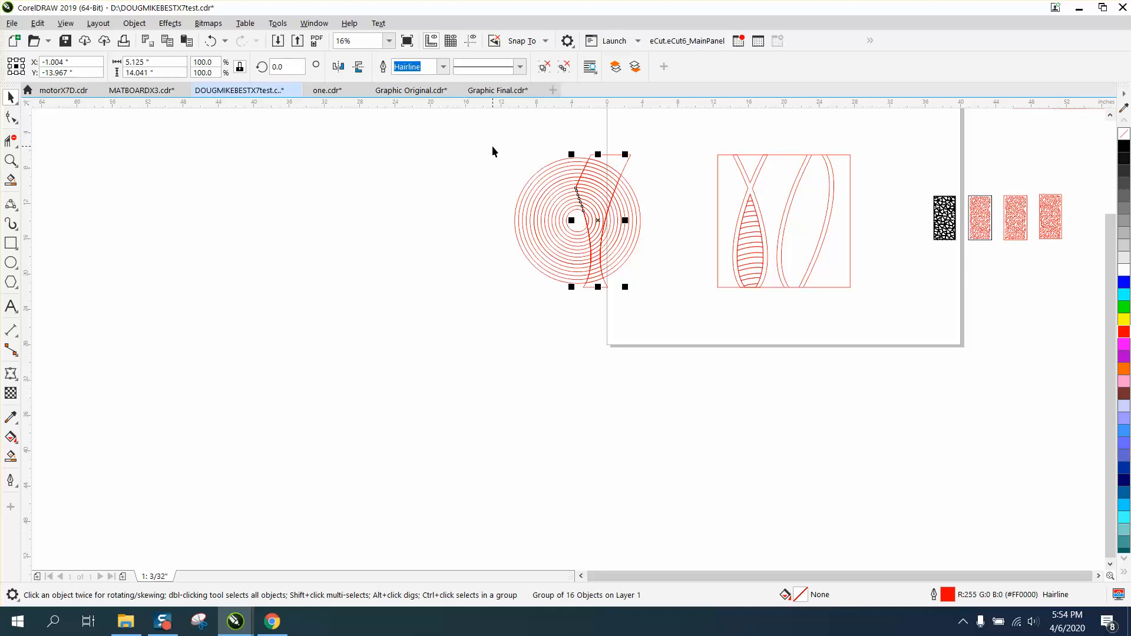
key(Right)
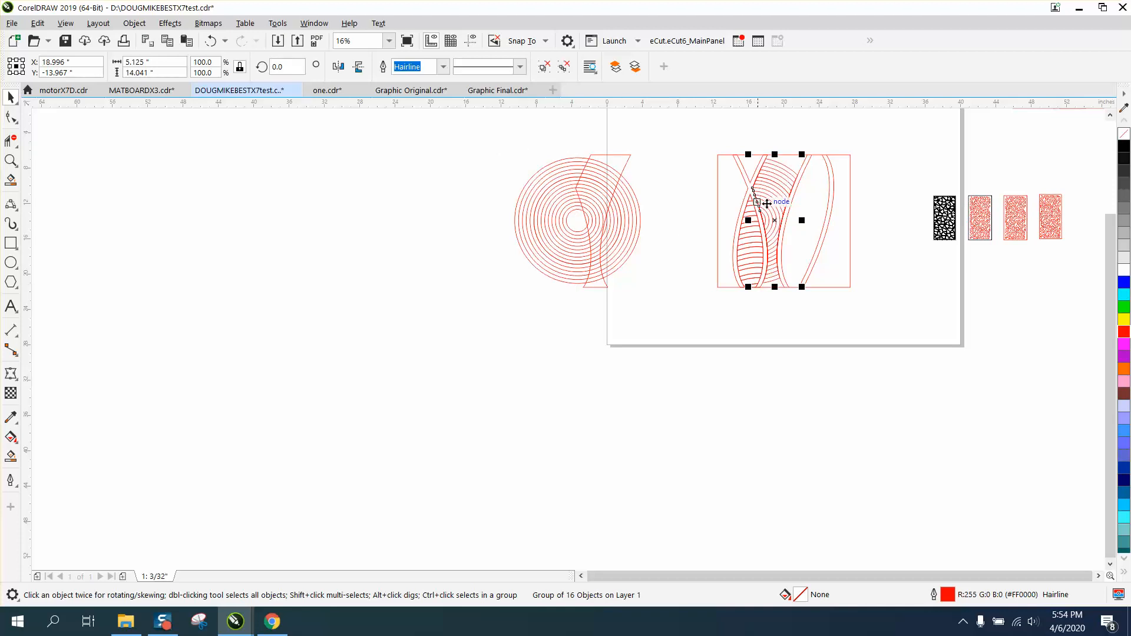
Delete every other segment along the left edge of the new arc stripes, from the top arc down, with Virtual Segment Delete.
click(11, 160)
drag(715, 138, 902, 361)
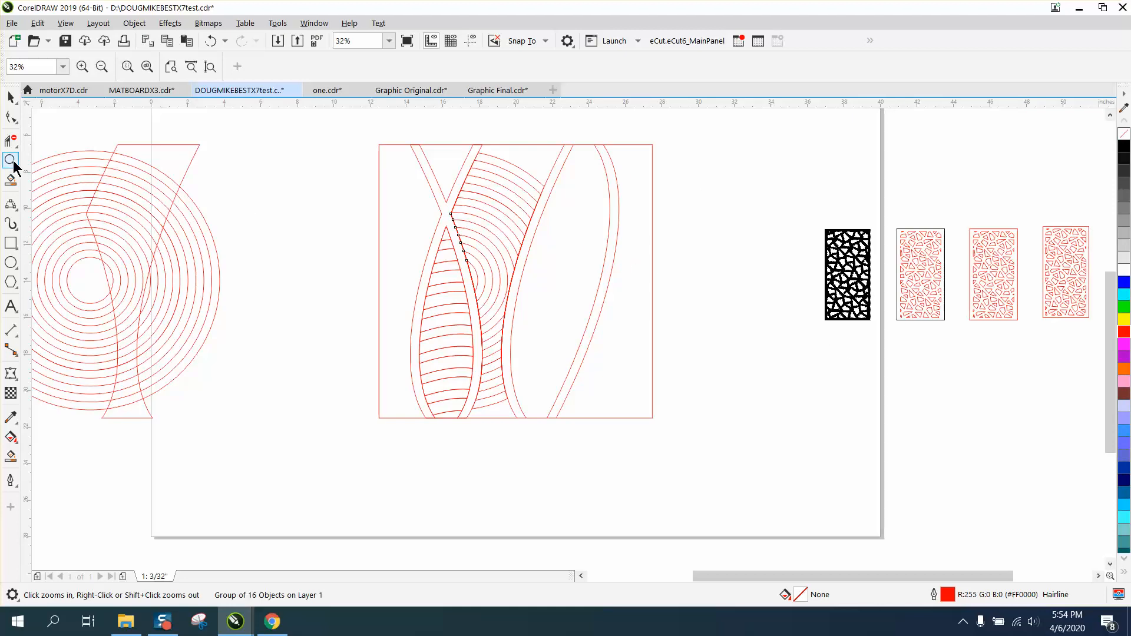
drag(397, 144, 585, 264)
click(11, 140)
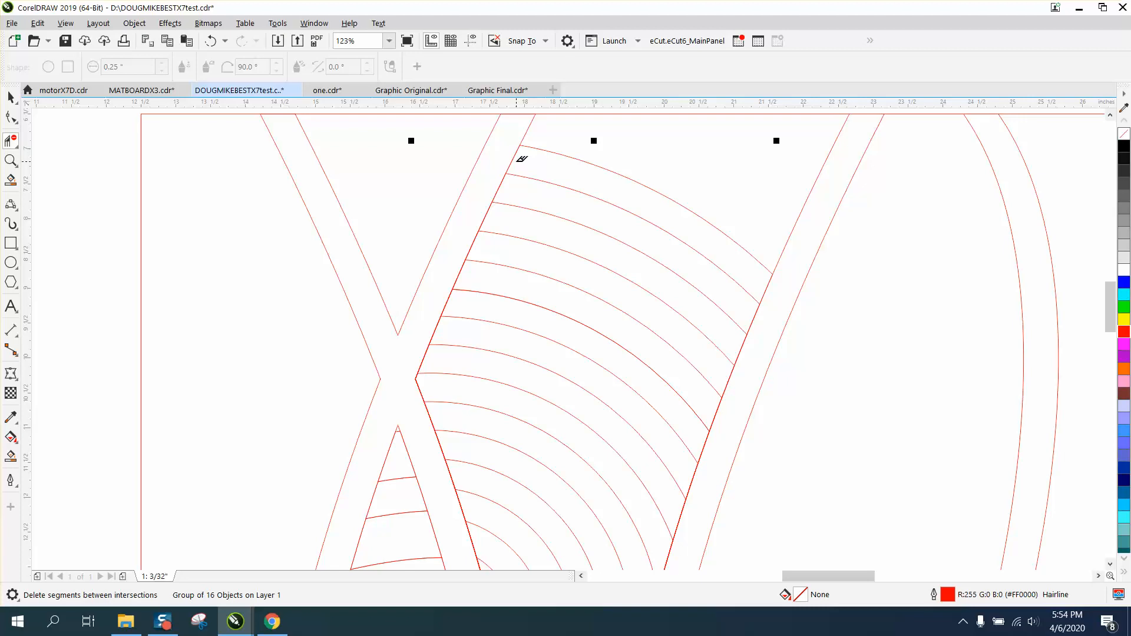
click(511, 160)
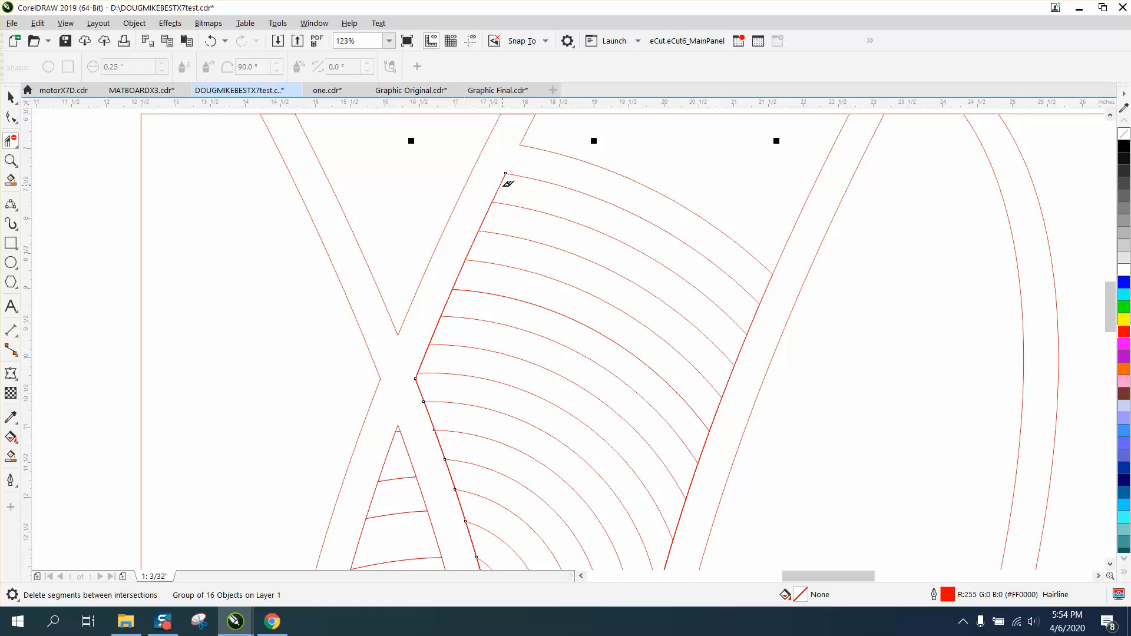
click(487, 212)
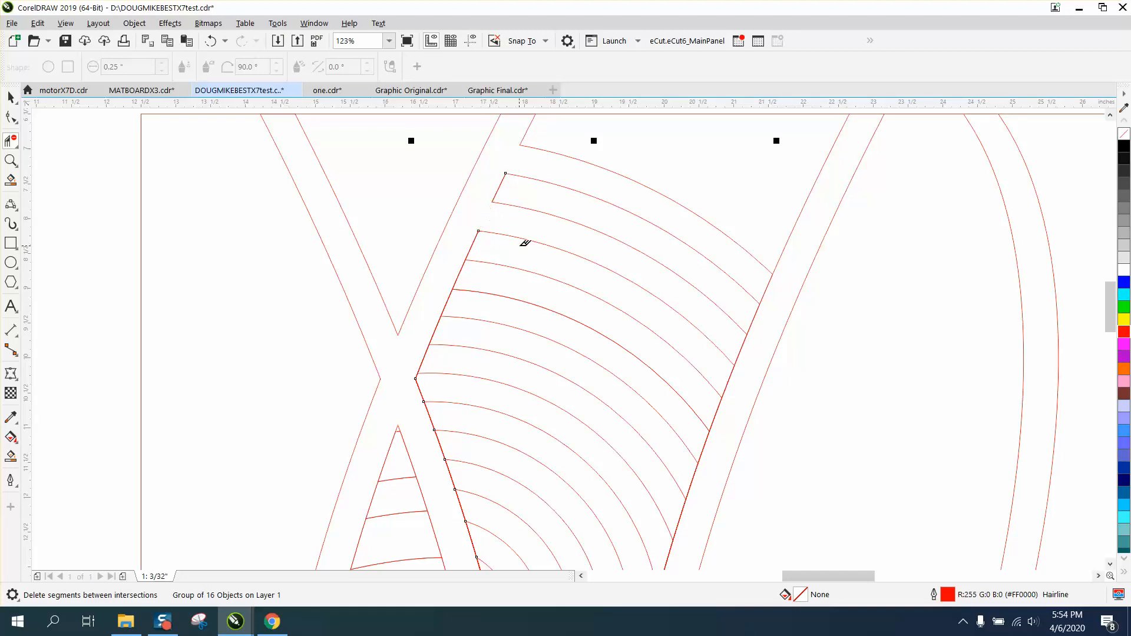
click(459, 274)
click(437, 326)
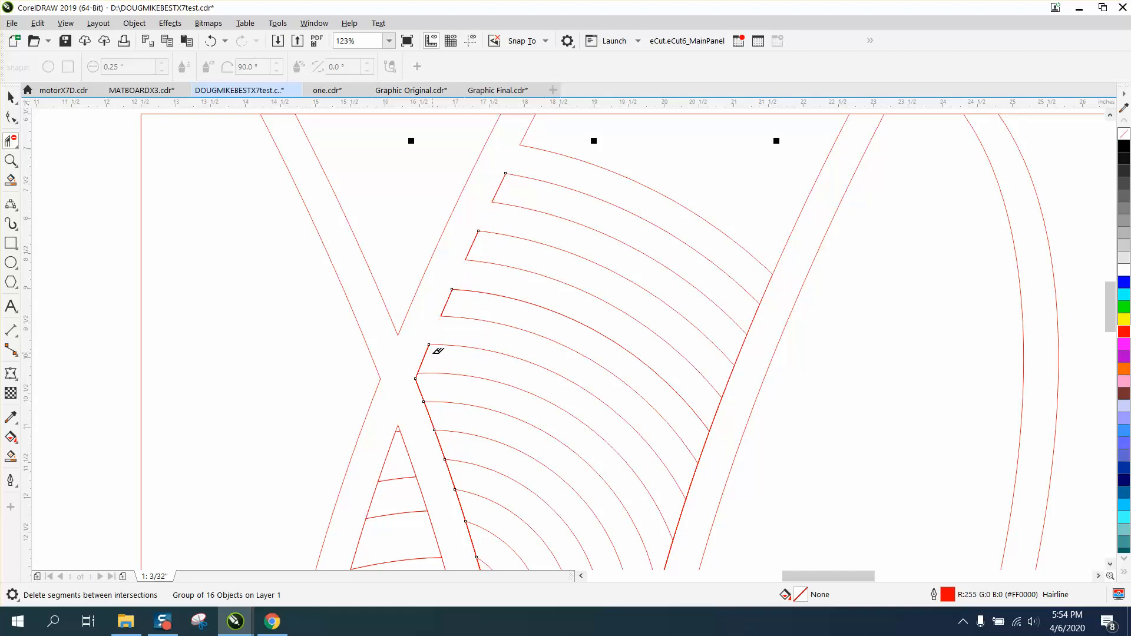
click(419, 388)
click(440, 443)
scroll(424, 393, down, 2)
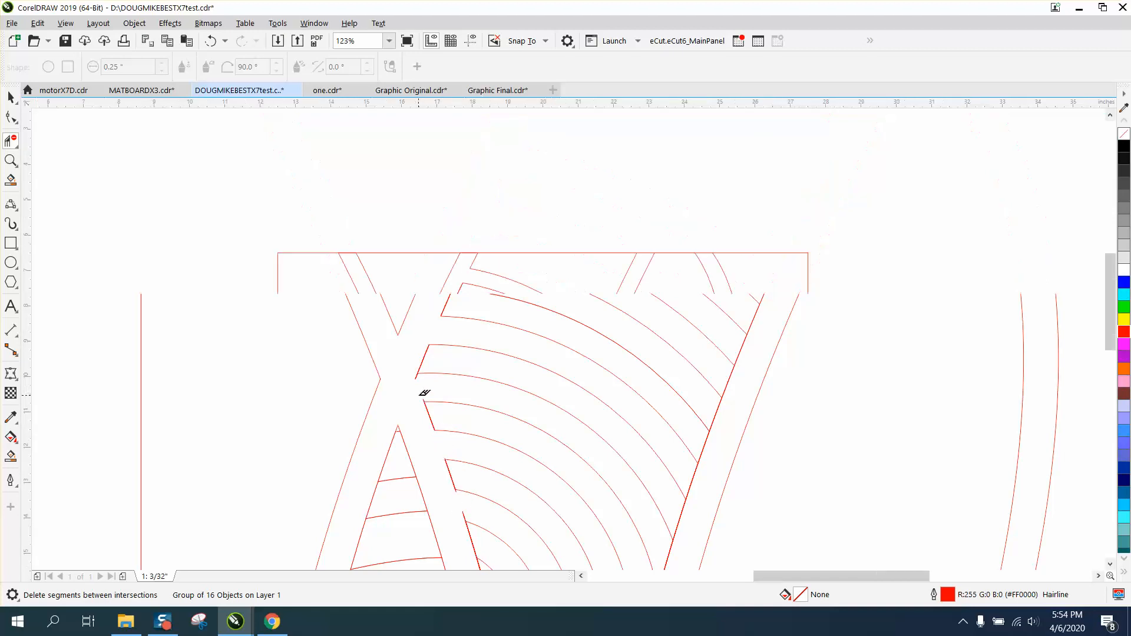
Try deleting the next left-edge segment near the innermost arcs and undo that deletion.
click(451, 486)
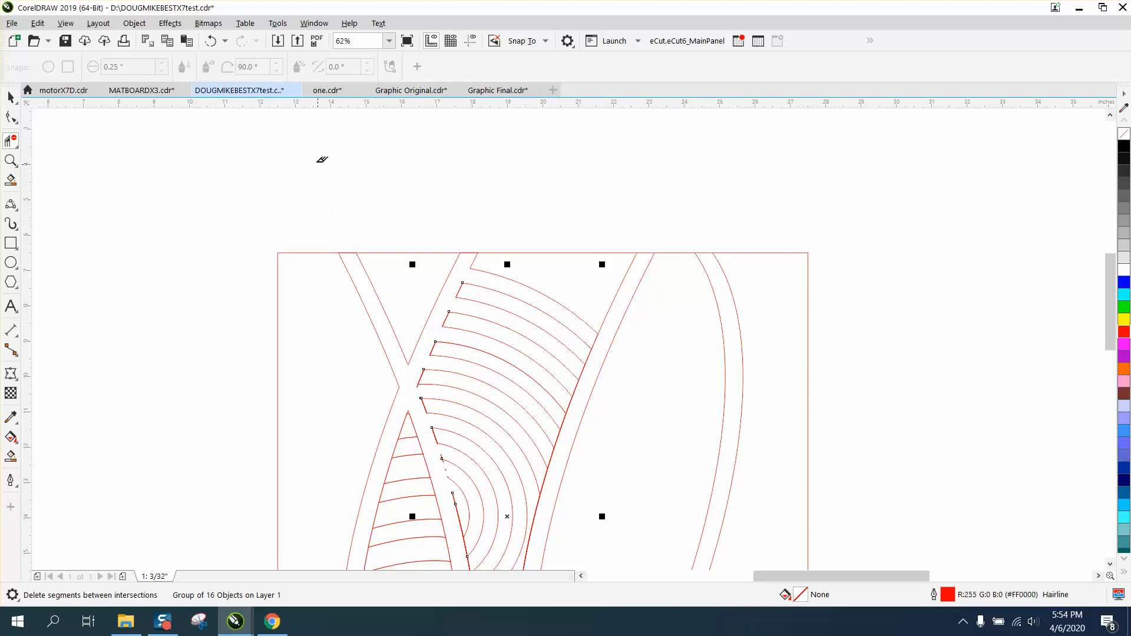
click(211, 41)
click(212, 41)
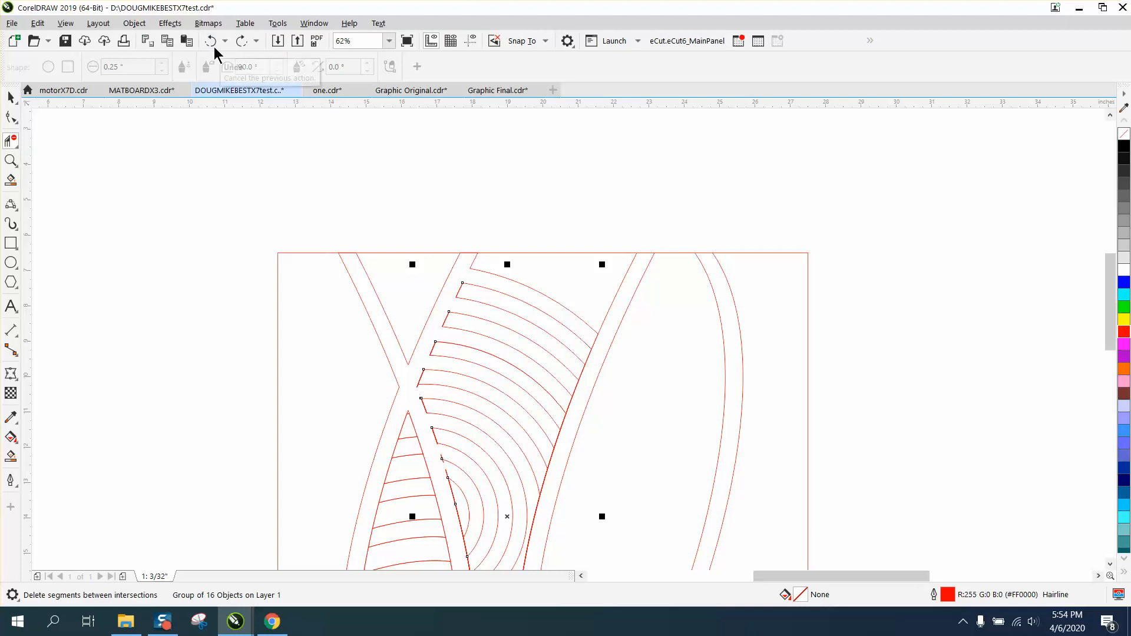
Delete every other left-edge segment around the innermost arcs of the stripe group with Virtual Segment Delete.
click(10, 161)
click(488, 514)
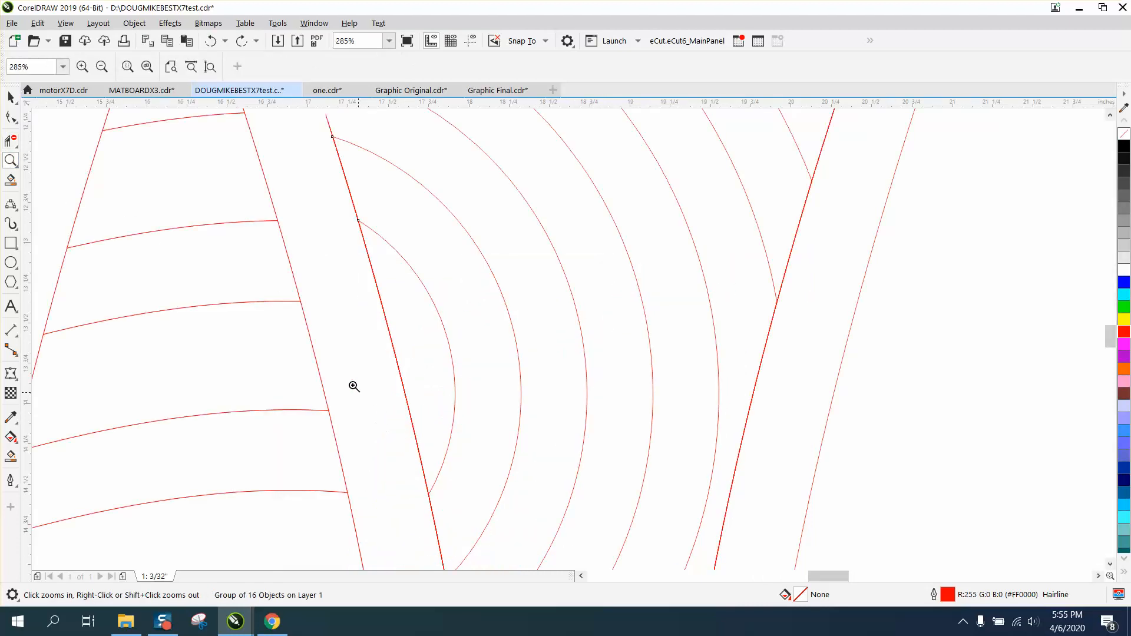
scroll(386, 340, down, 1)
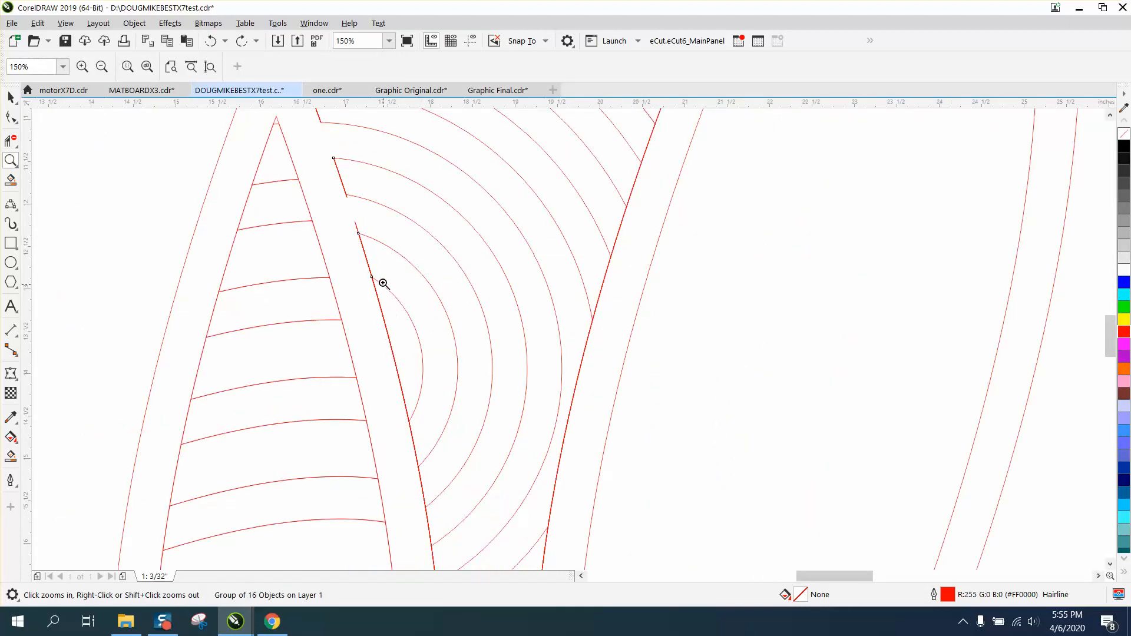
click(11, 140)
click(357, 223)
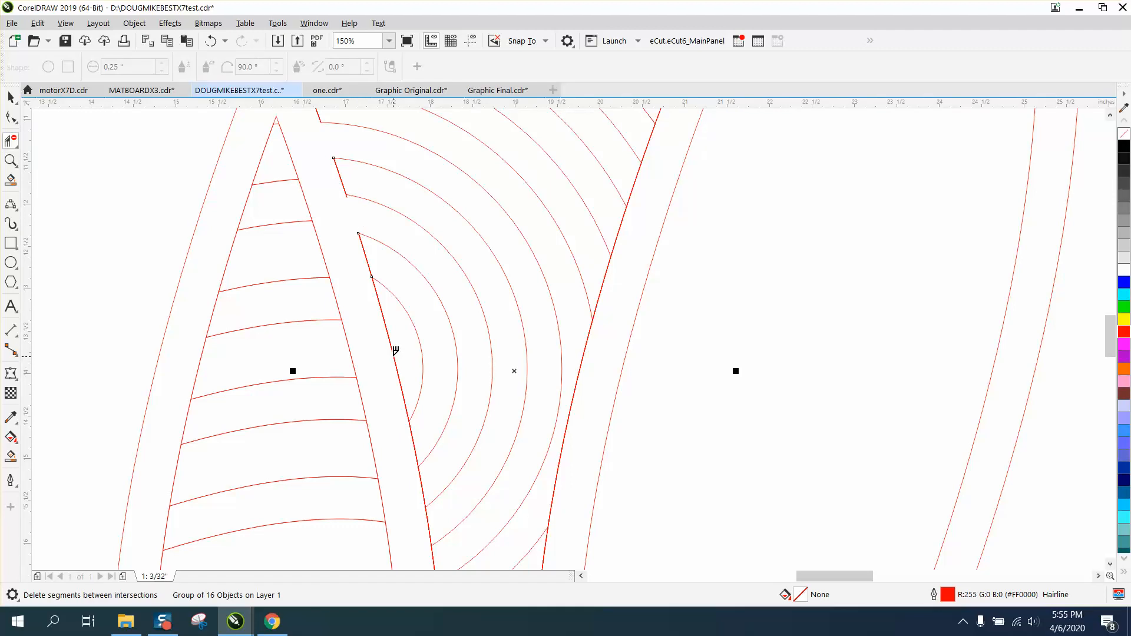
click(395, 351)
drag(377, 311, 411, 400)
click(378, 299)
click(430, 483)
click(433, 554)
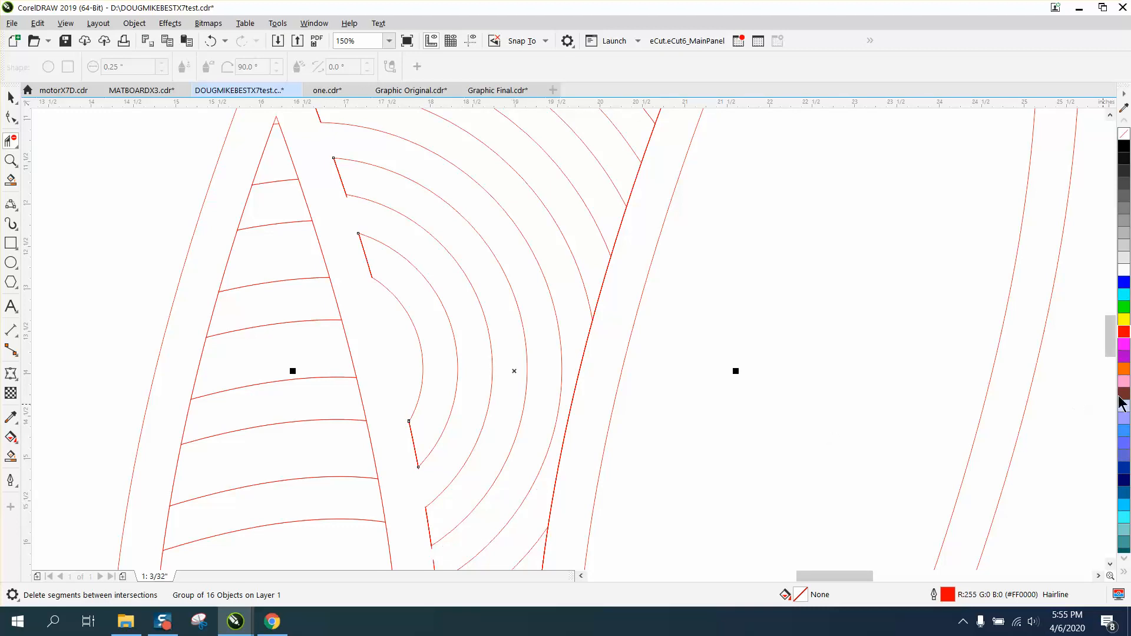
Delete every other left-edge segment of the lower arc stripes, continuing down to the last stripe above the square's bottom edge.
drag(1110, 338, 1114, 375)
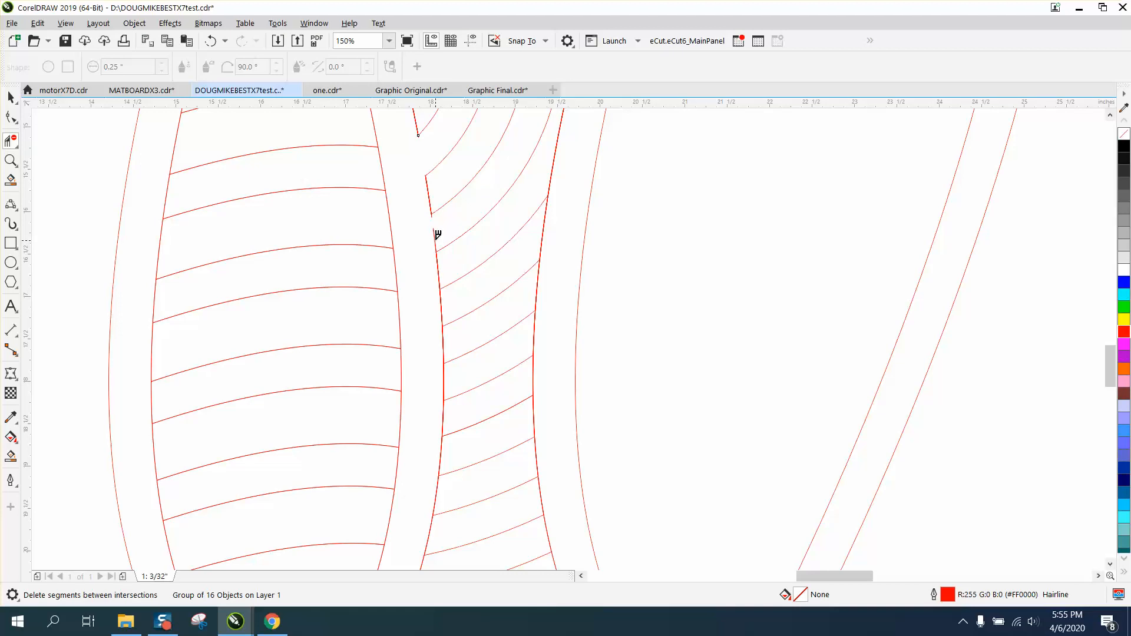
click(437, 243)
click(441, 312)
click(443, 382)
click(439, 453)
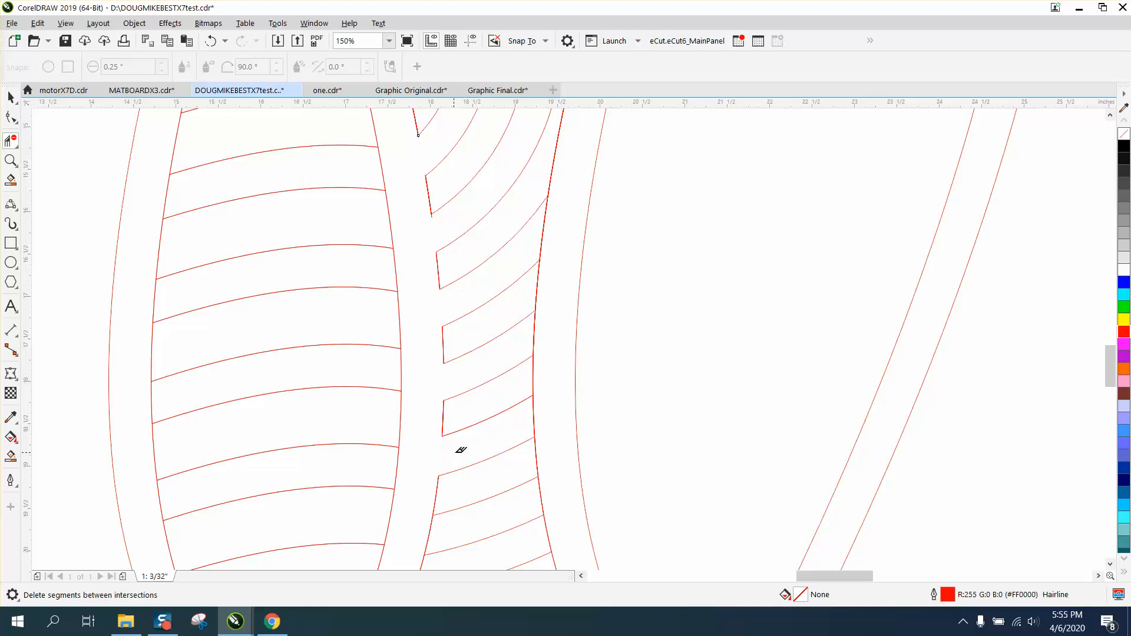
drag(425, 528, 450, 524)
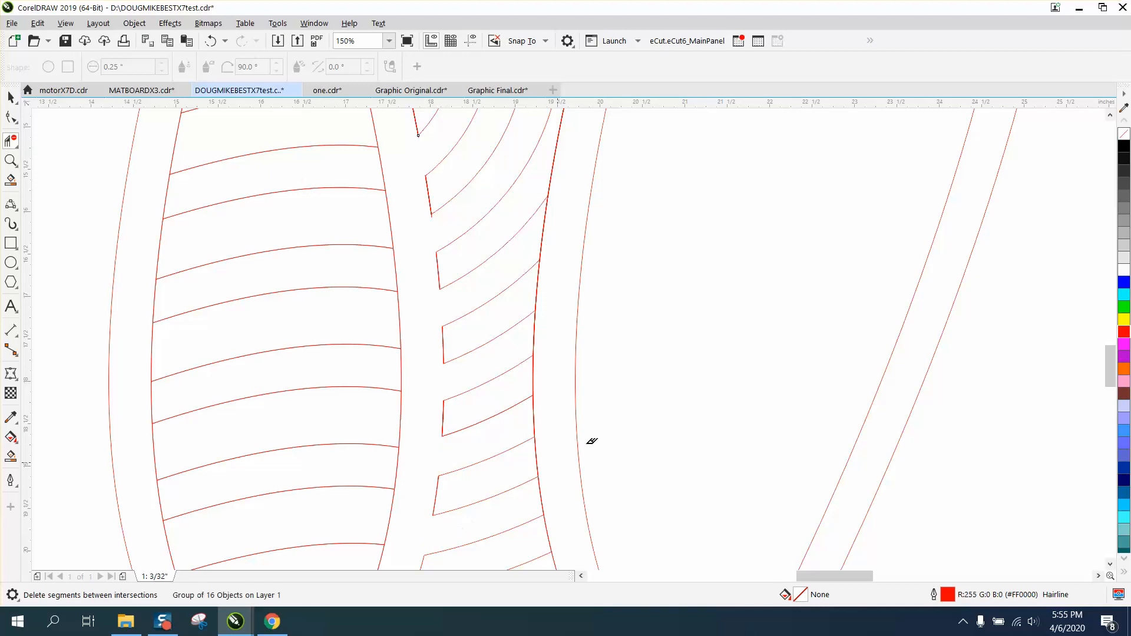
drag(1111, 366, 1111, 387)
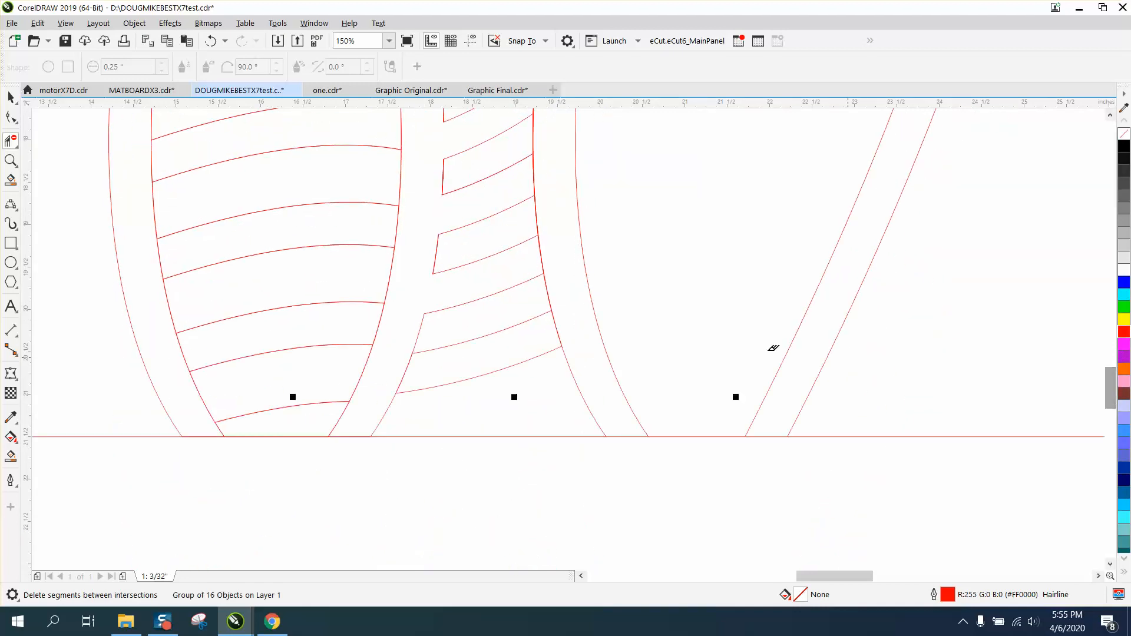
click(407, 366)
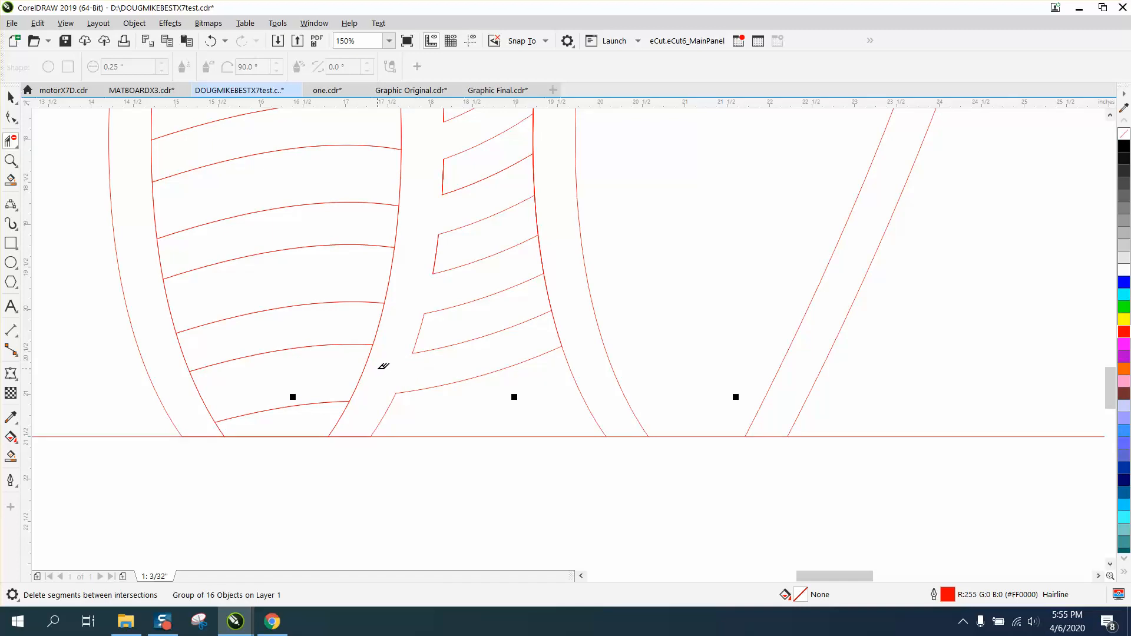
Delete every other segment along the right edge of the leaf-shaped striped area, from the bottom stripes up to its tip.
click(379, 321)
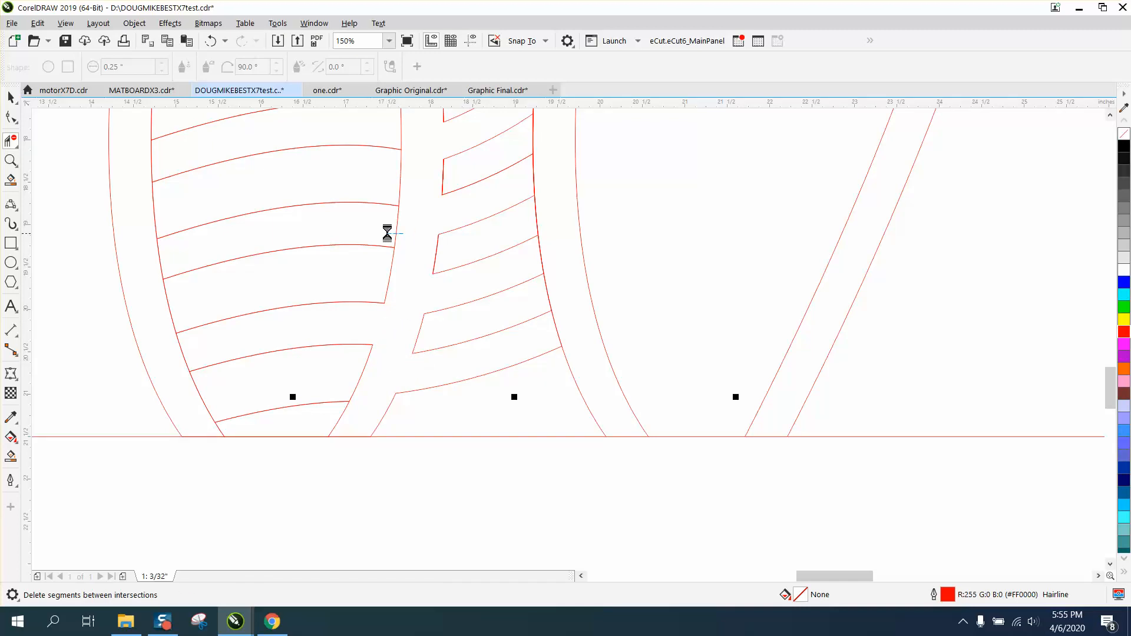
scroll(386, 232, down, 2)
click(412, 168)
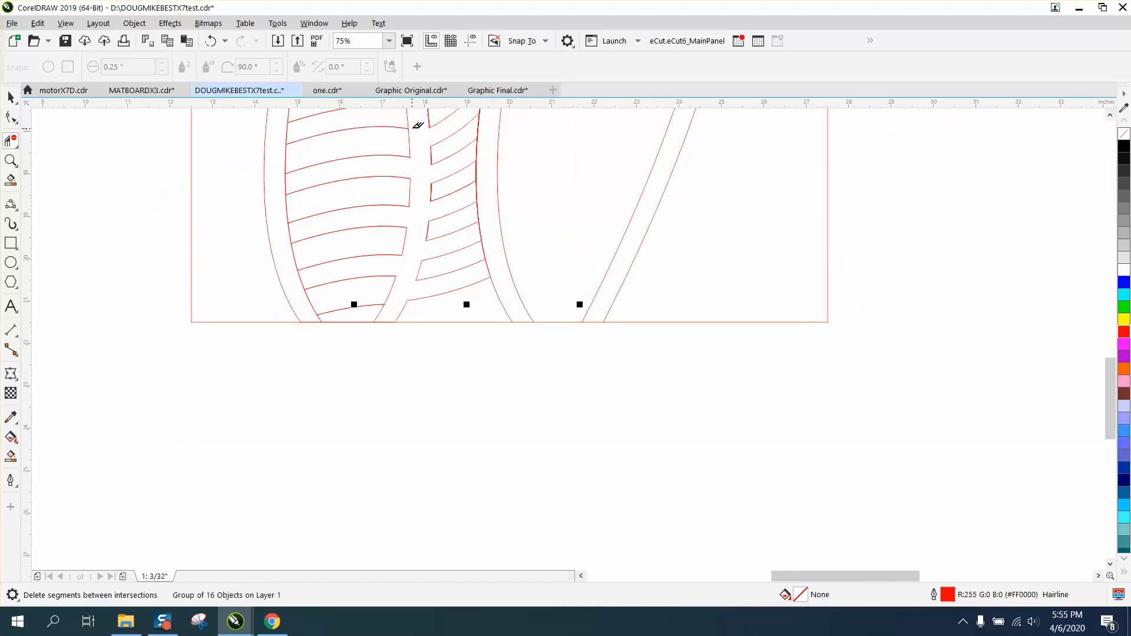
click(409, 111)
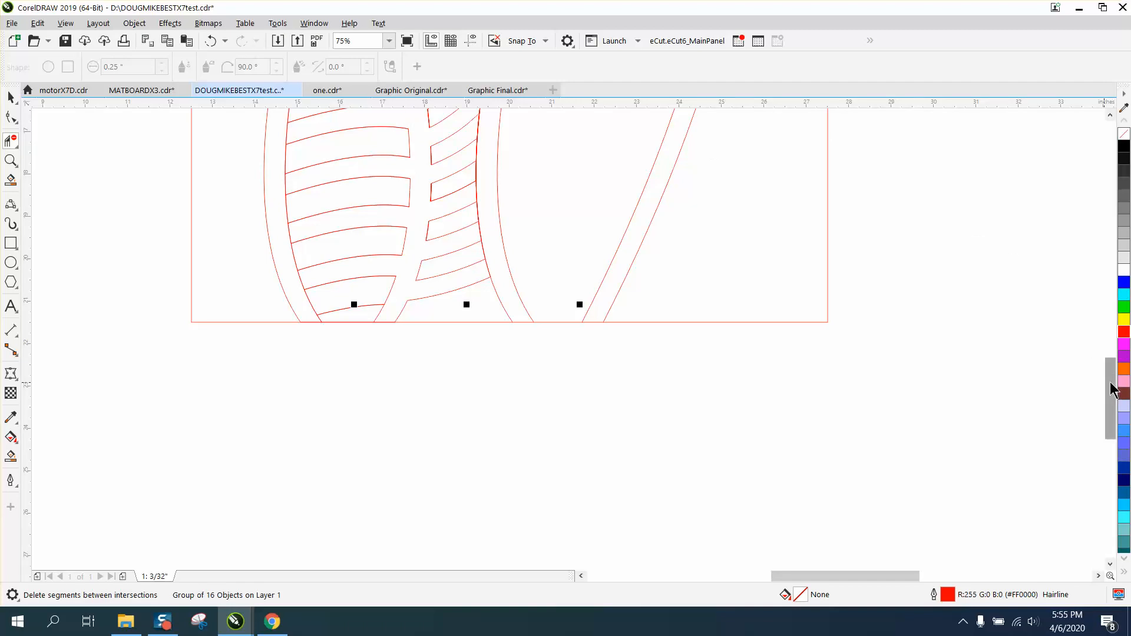
drag(1110, 387, 1110, 348)
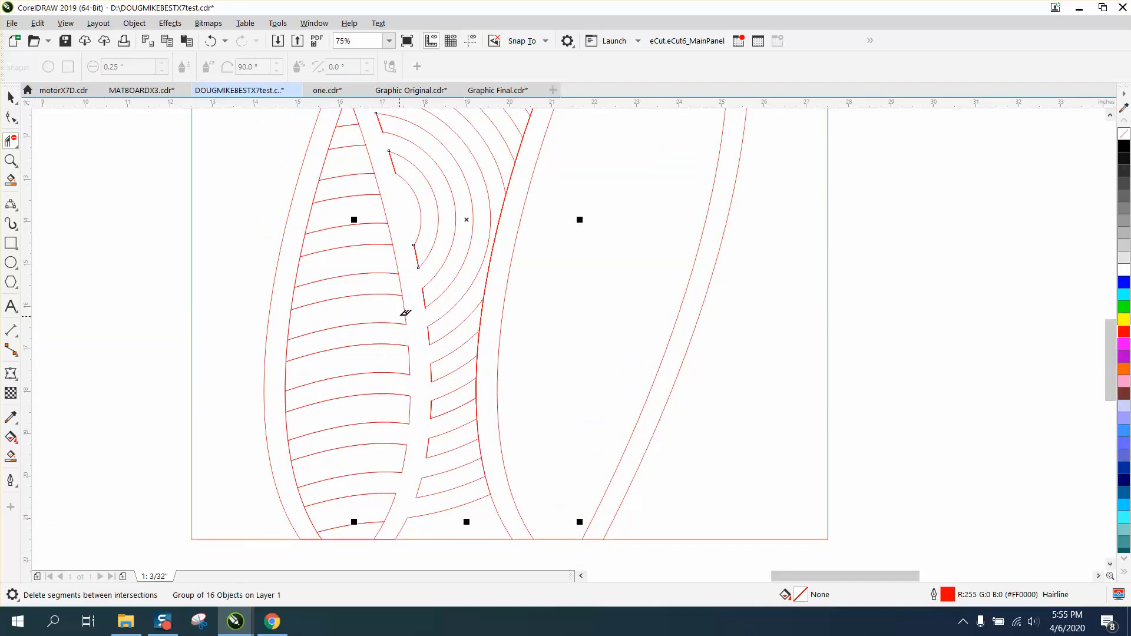
click(403, 308)
click(211, 41)
click(391, 235)
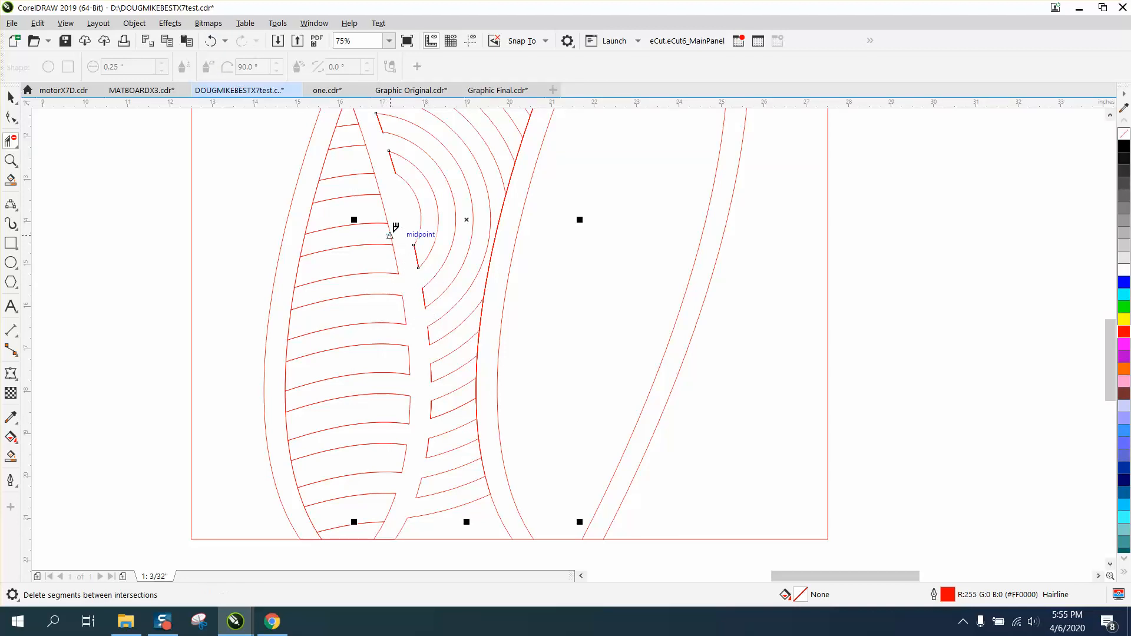
click(380, 183)
click(366, 139)
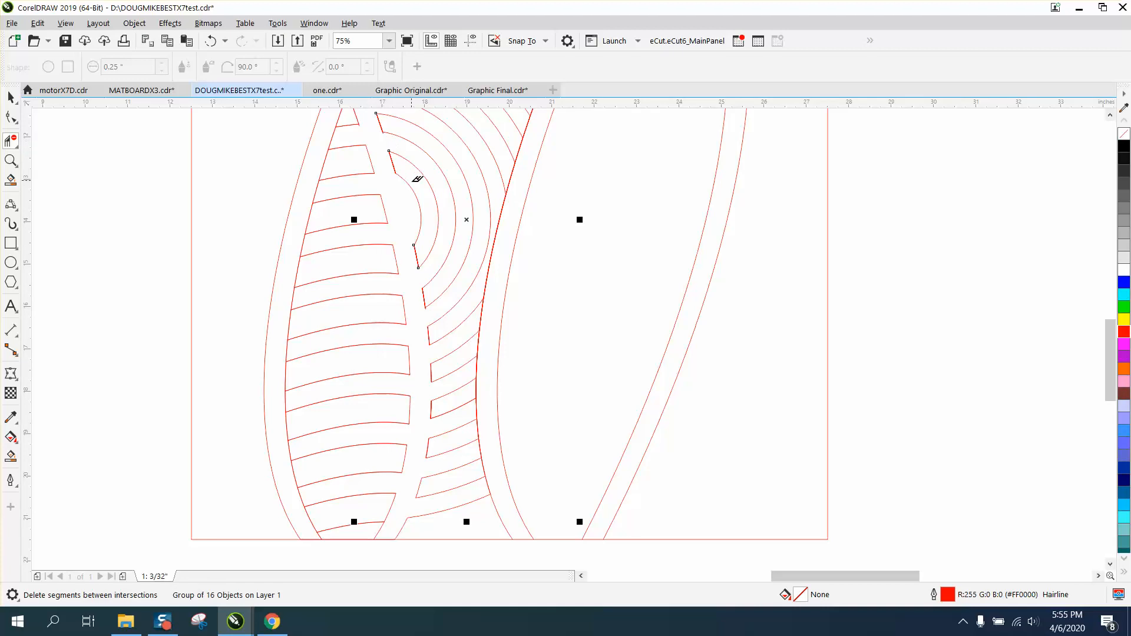
Fill the connected crossing bands and curved stripes with black and no outline using Smart Fill.
scroll(417, 178, down, 2)
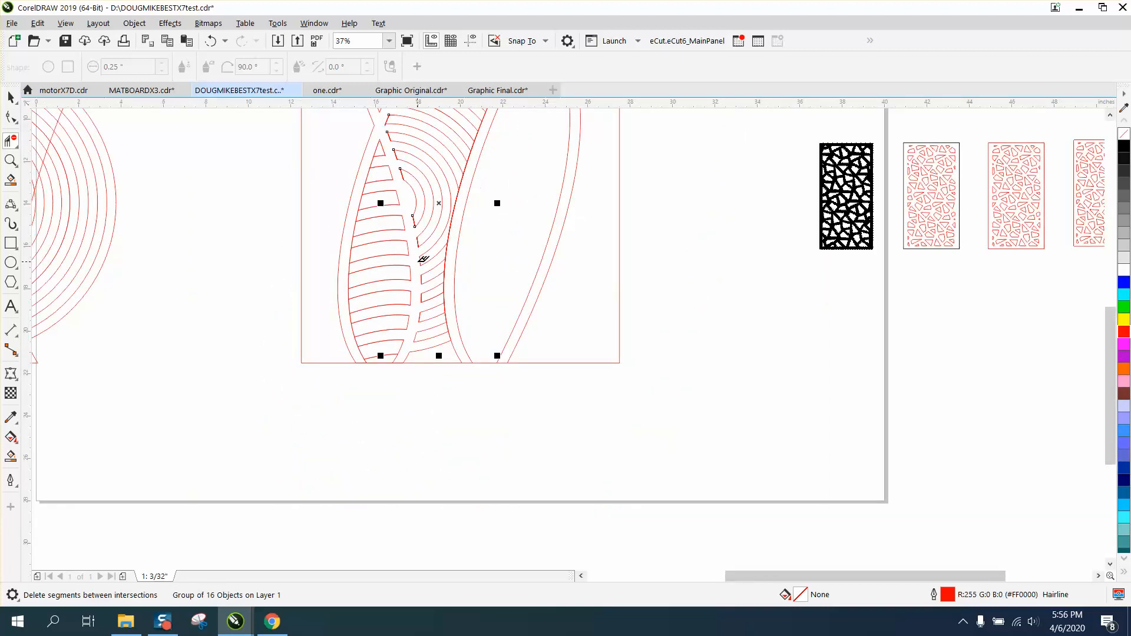
scroll(391, 260, down, 2)
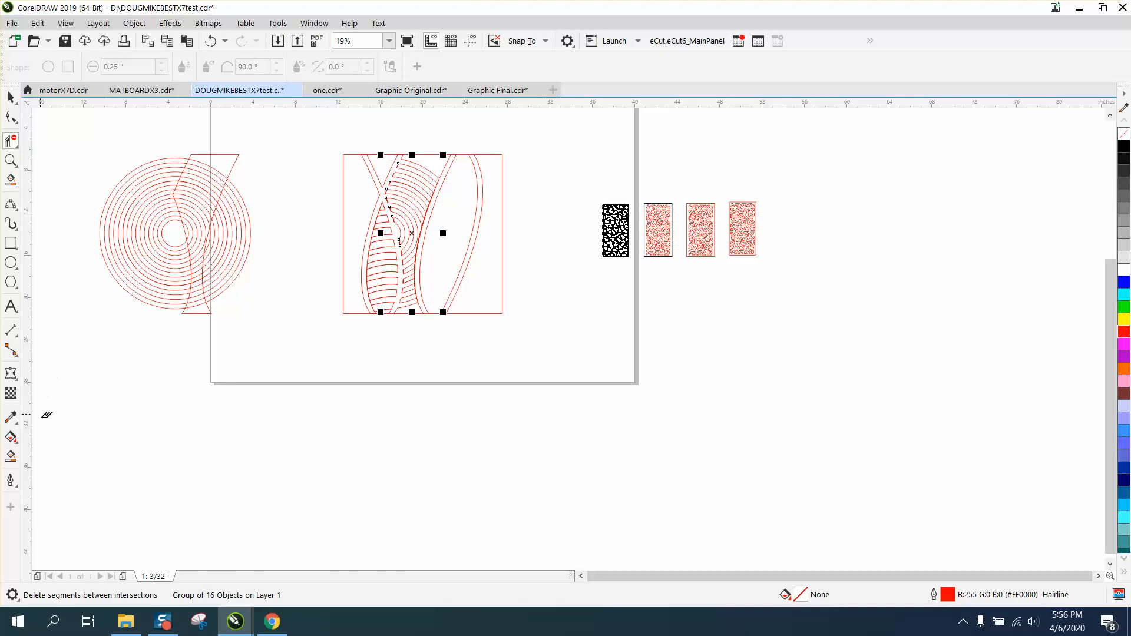
click(11, 456)
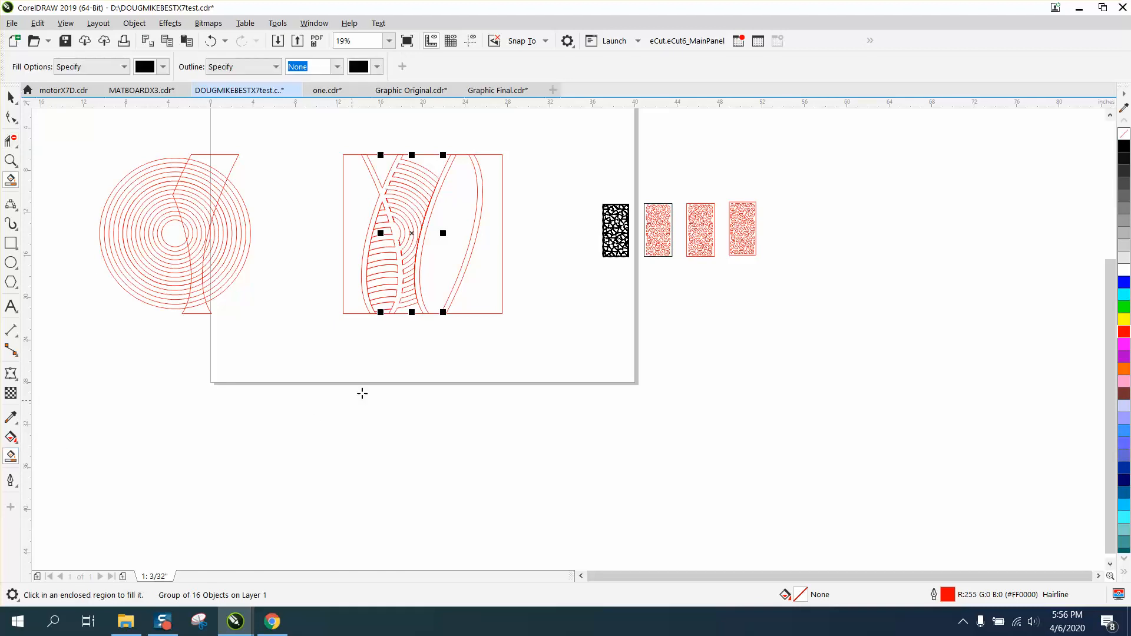
click(396, 236)
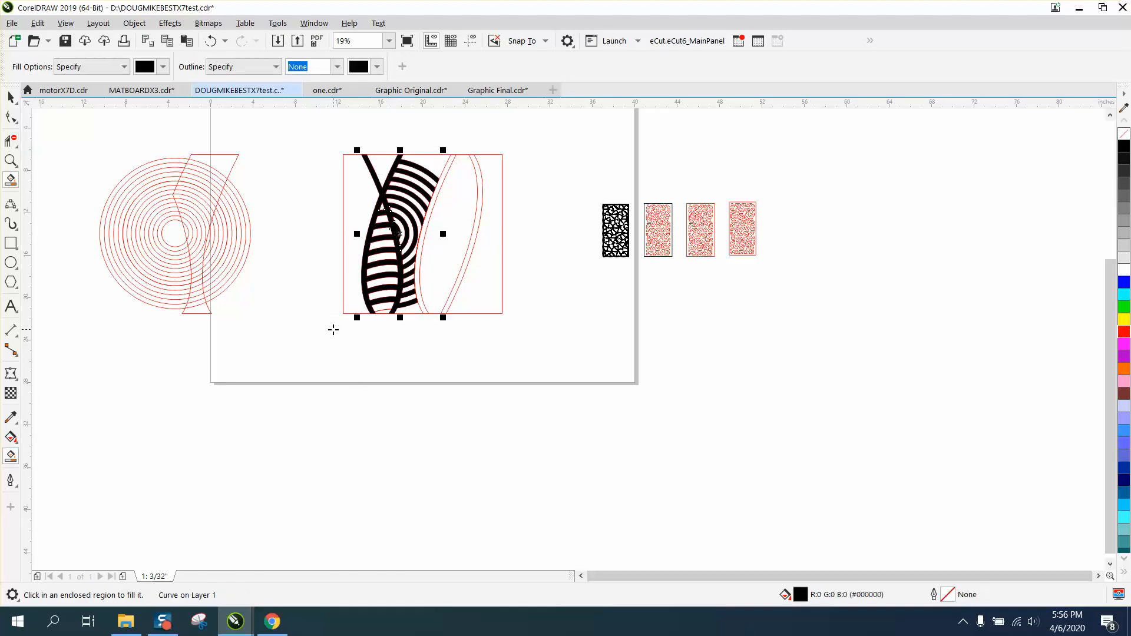
Try filling the gap at the bottom of the leaf-shaped striped area with black, and undo that fill.
click(383, 309)
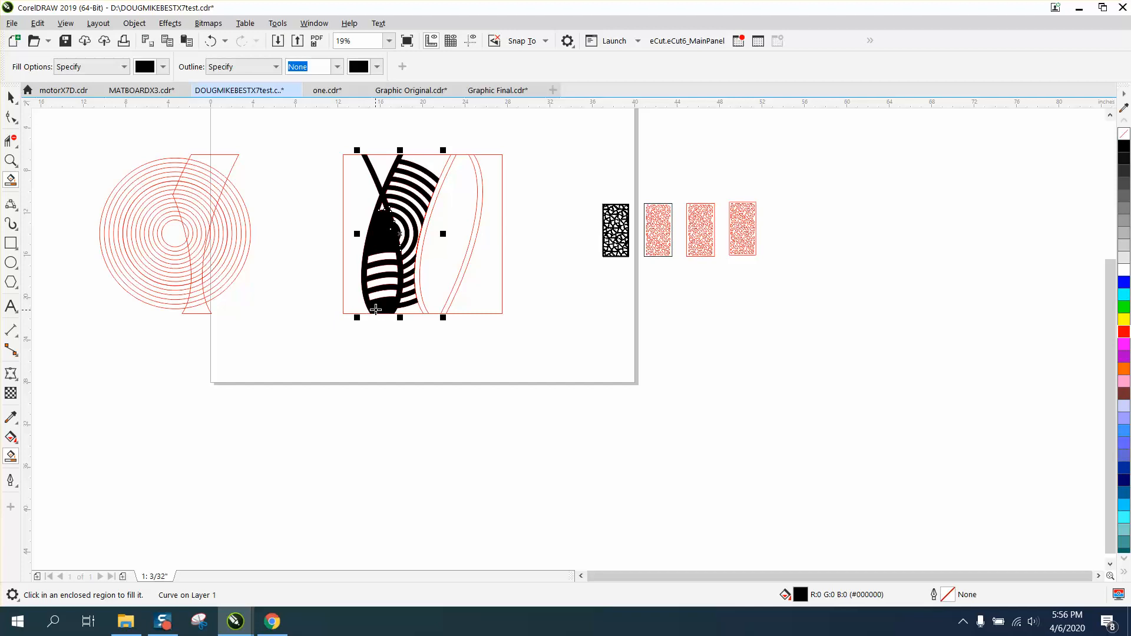
click(212, 44)
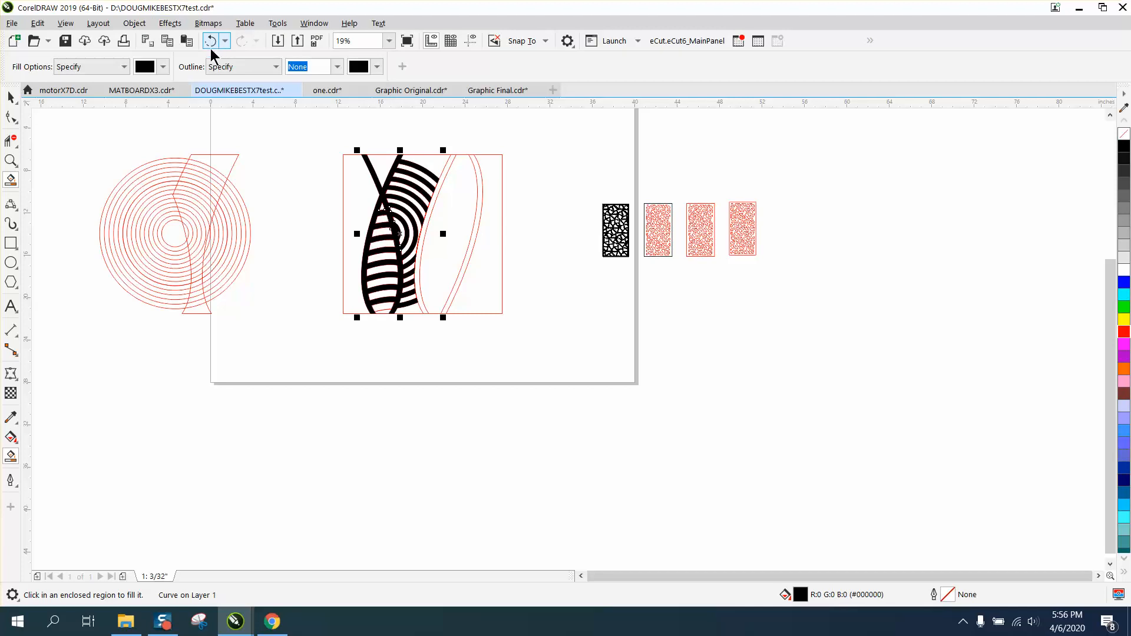
click(11, 160)
drag(336, 152, 568, 354)
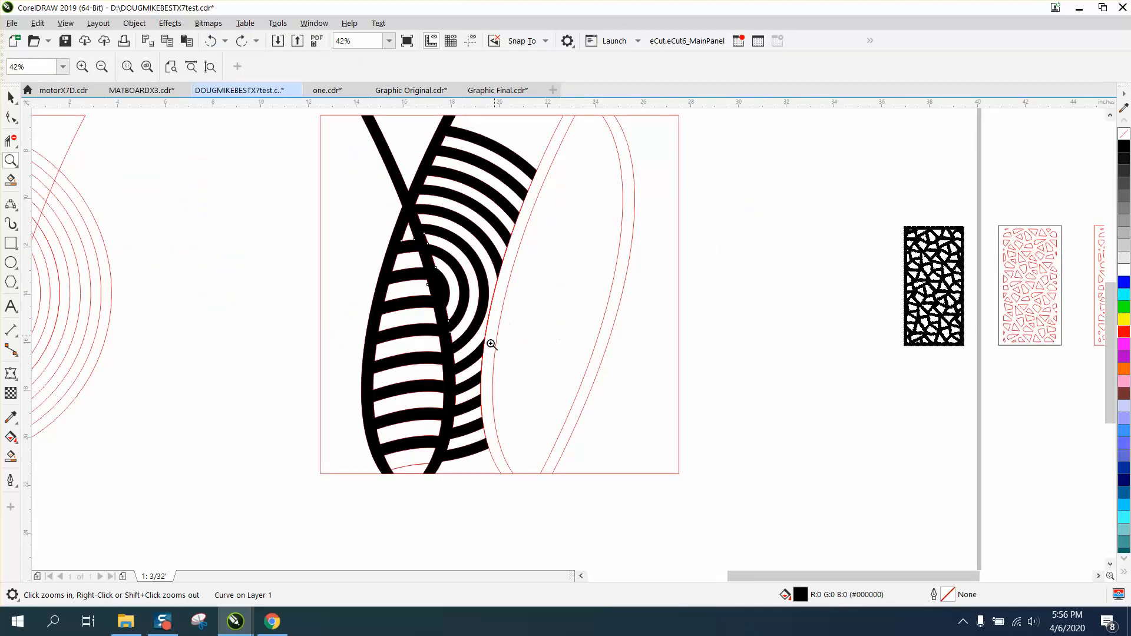
right_click(528, 158)
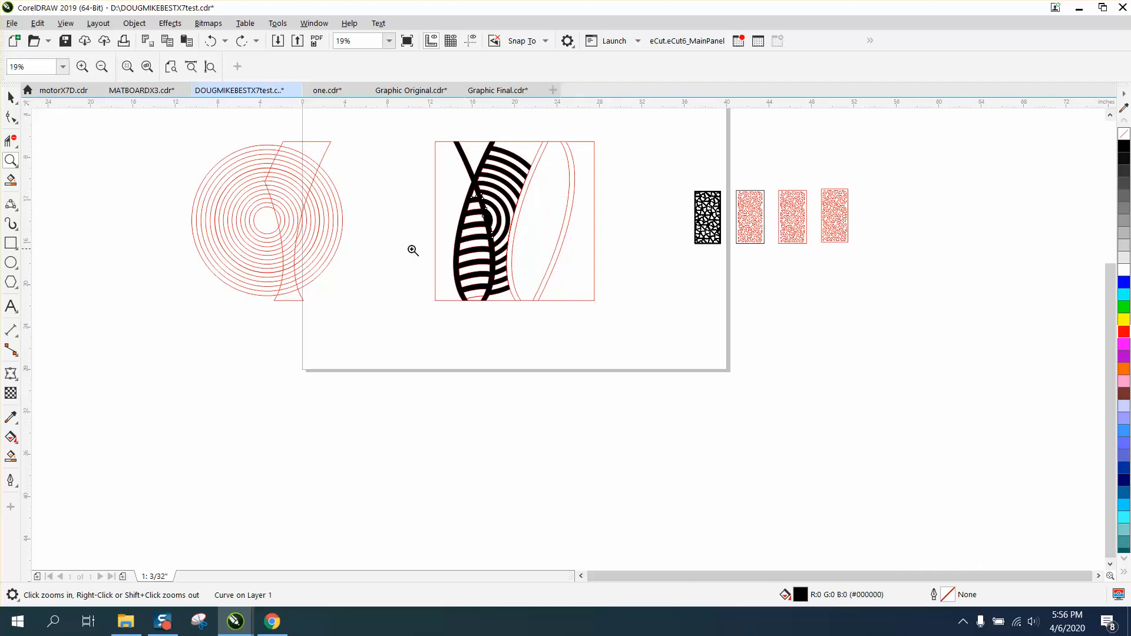
Move the outlined region off the circle group to the empty space below the page.
click(10, 97)
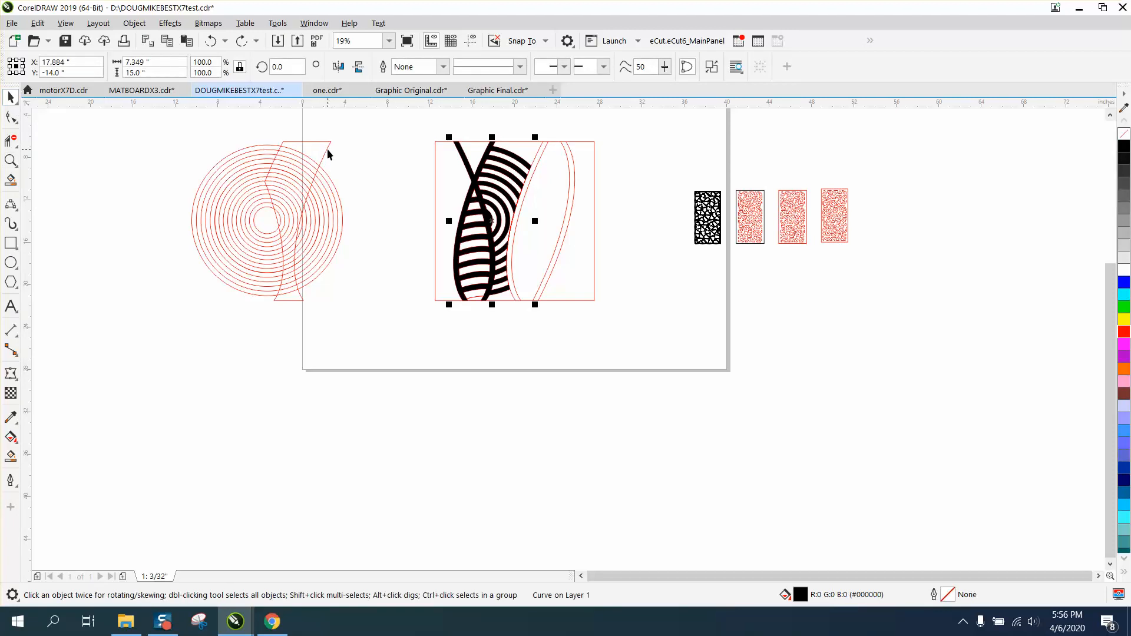
click(327, 149)
drag(328, 155, 360, 216)
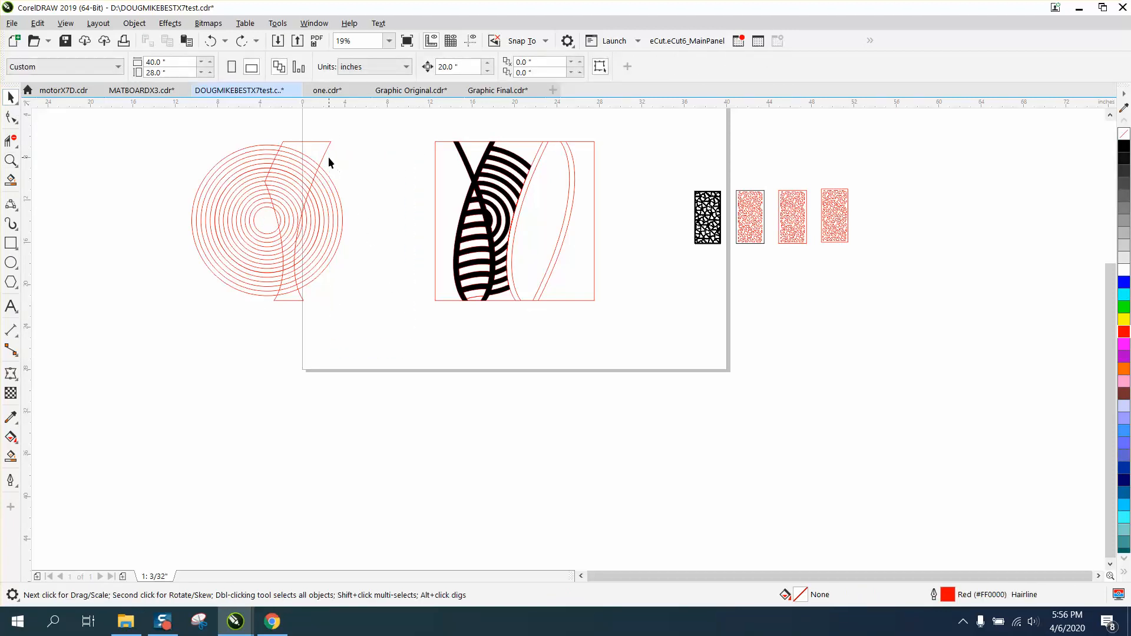
drag(328, 157, 475, 386)
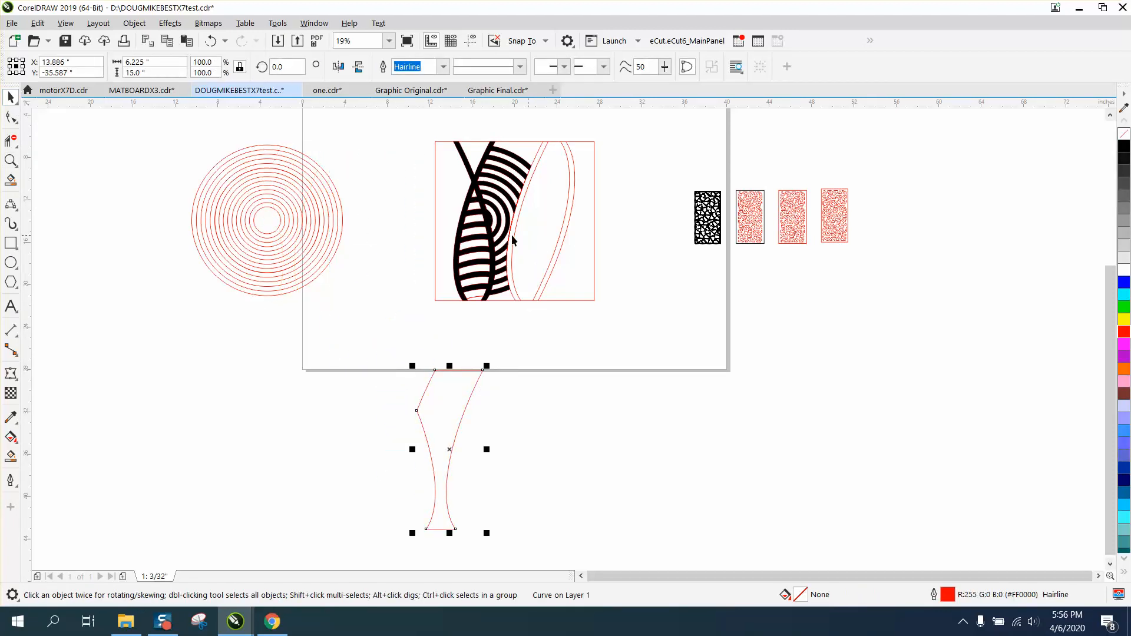
Smart Fill the empty leaf-shaped area inside the right-hand band and move the new shape 40 inches left.
click(9, 457)
click(549, 232)
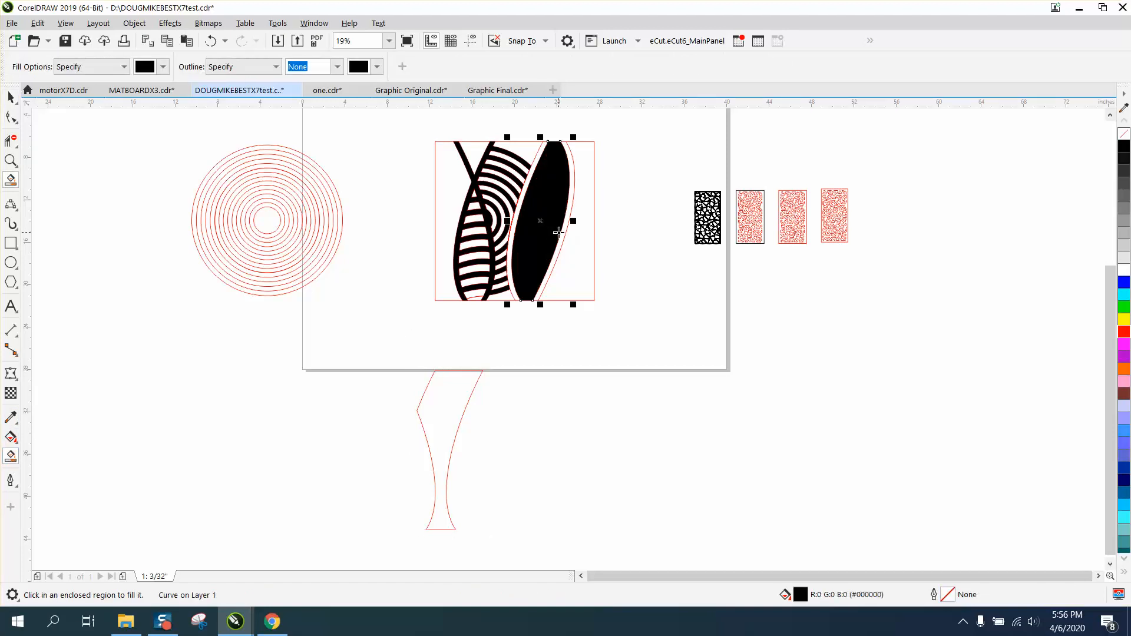
key(Left)
key(Left)
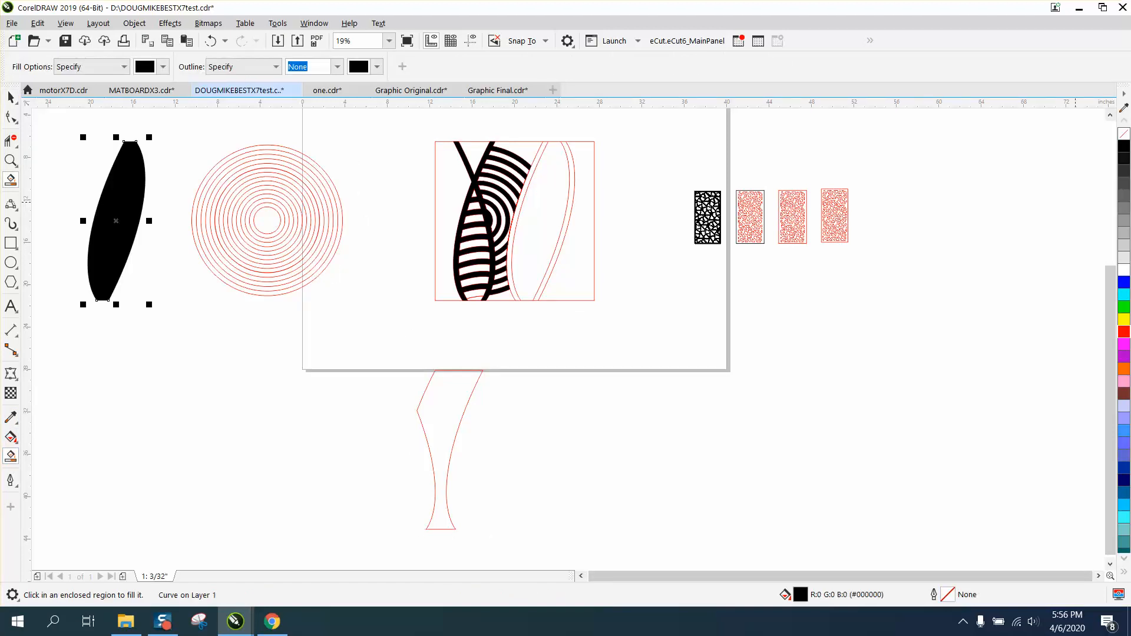
Remove the moved leaf shape's fill and give it a red outline.
click(1125, 135)
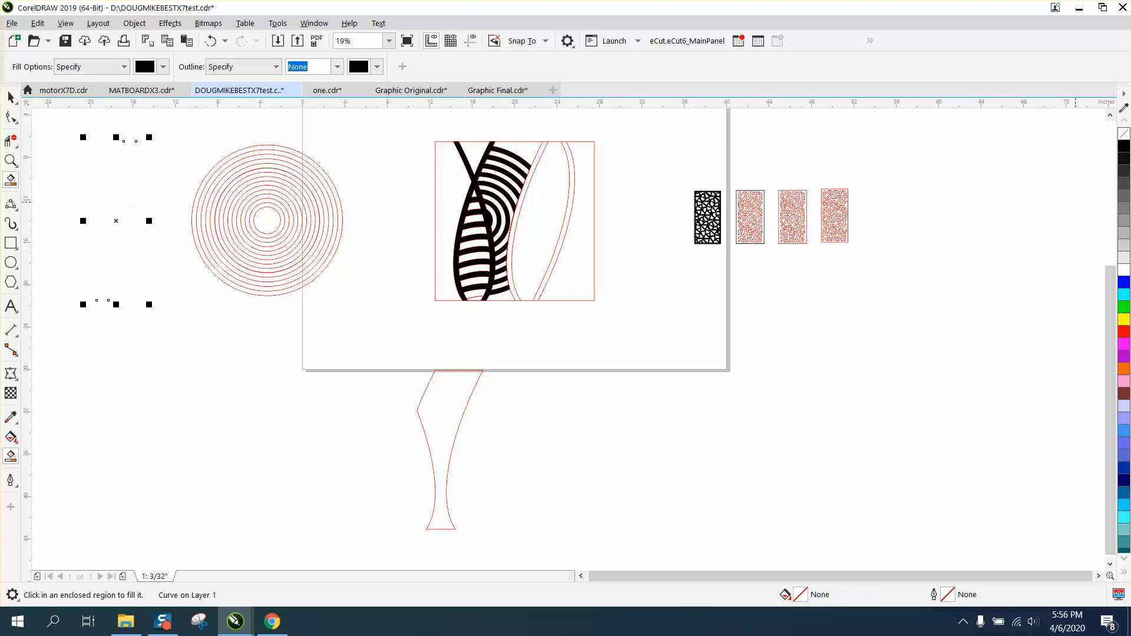
right_click(1124, 332)
key(space)
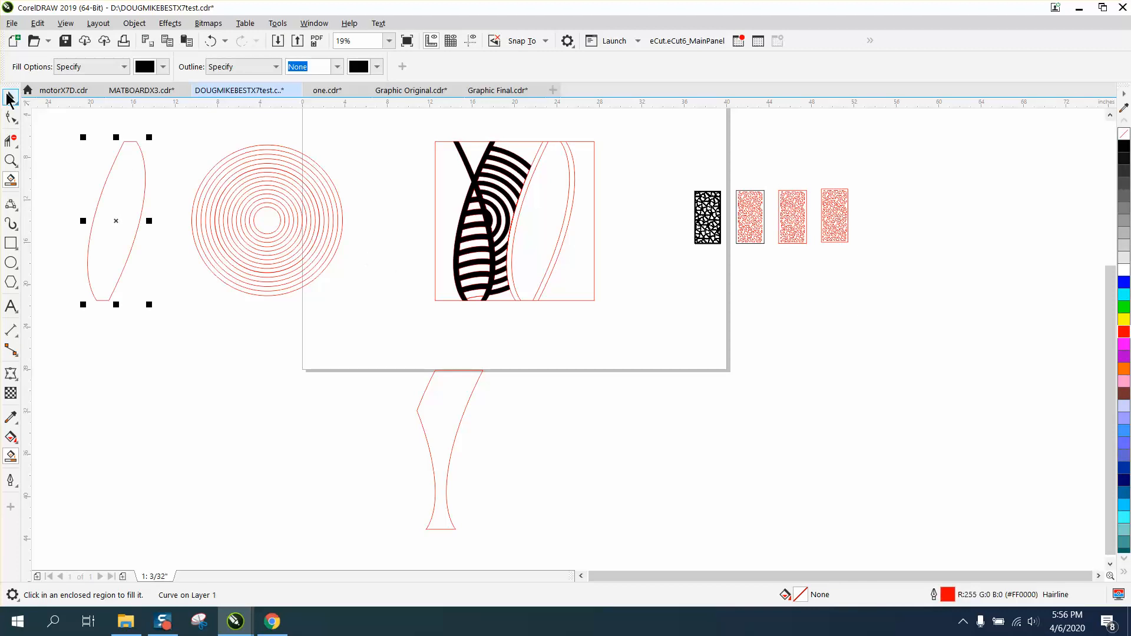
Move the circle group over the leaf outline and intersect the two to create arc stripes.
click(323, 182)
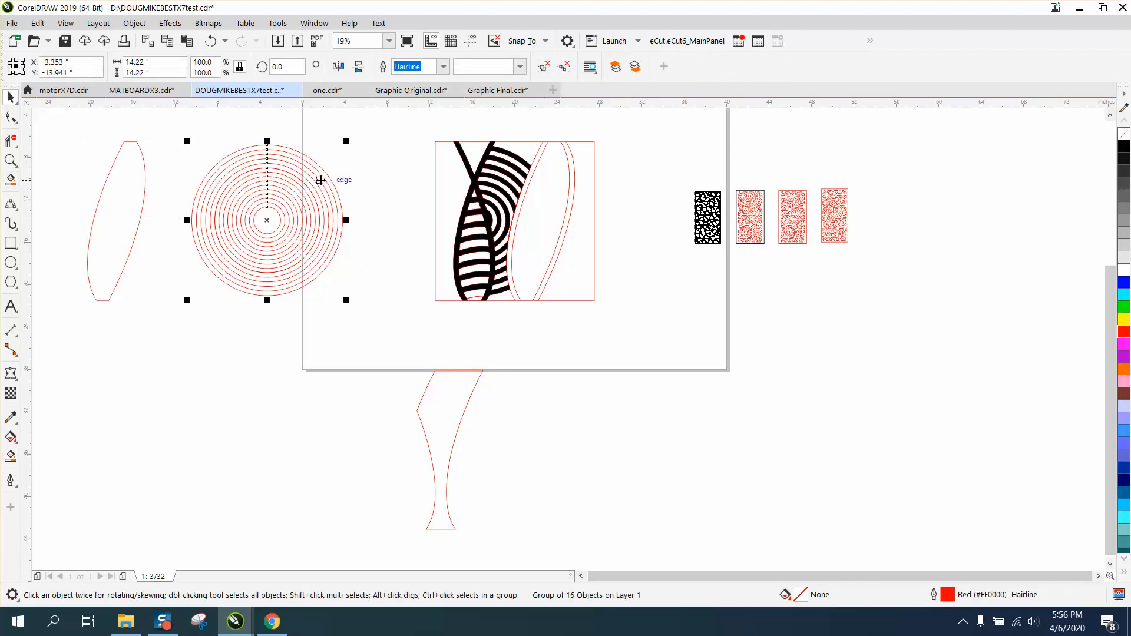
drag(268, 221, 127, 225)
drag(40, 135, 278, 354)
click(449, 67)
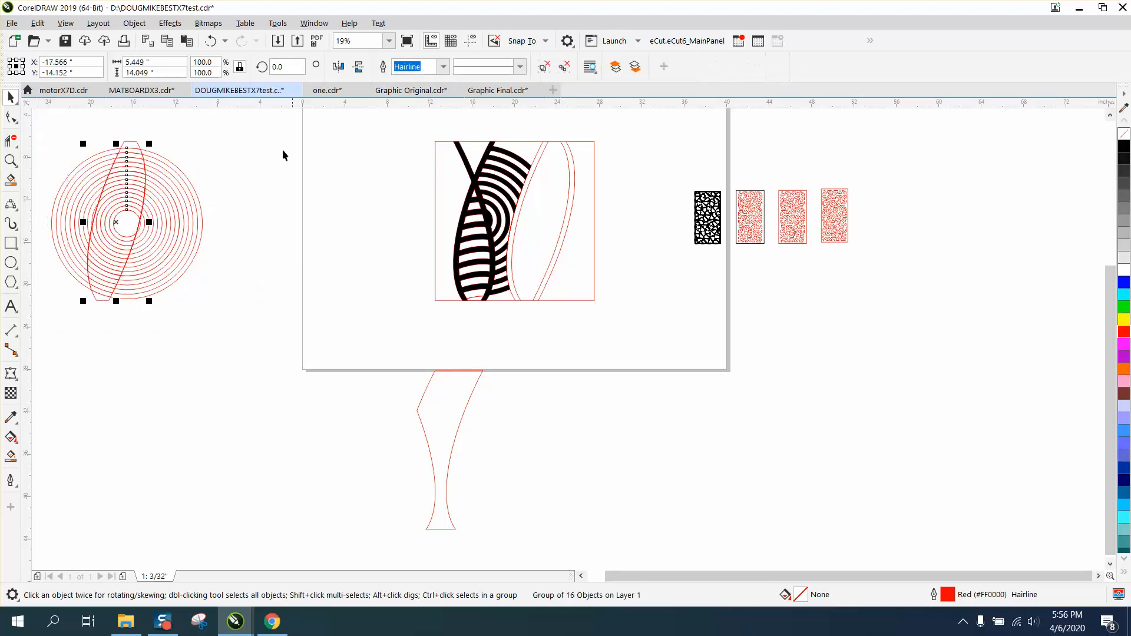
Move the intersected arc stripes 40 inches right into the leaf-shaped area of the square and check the fit.
key(Right)
key(Right)
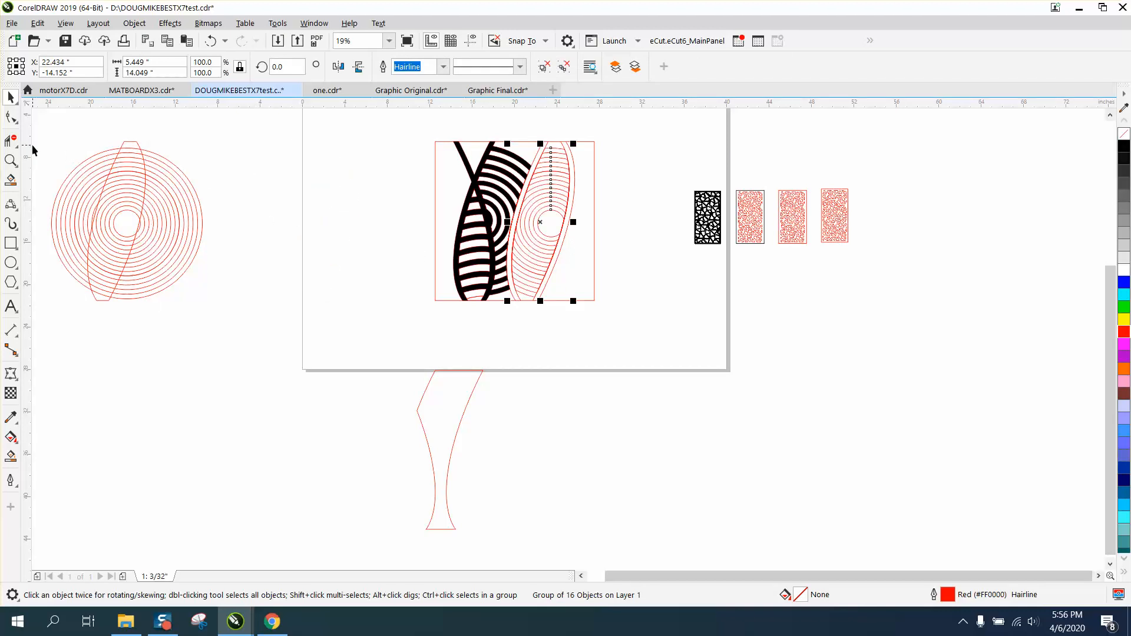
click(10, 161)
drag(471, 131, 663, 312)
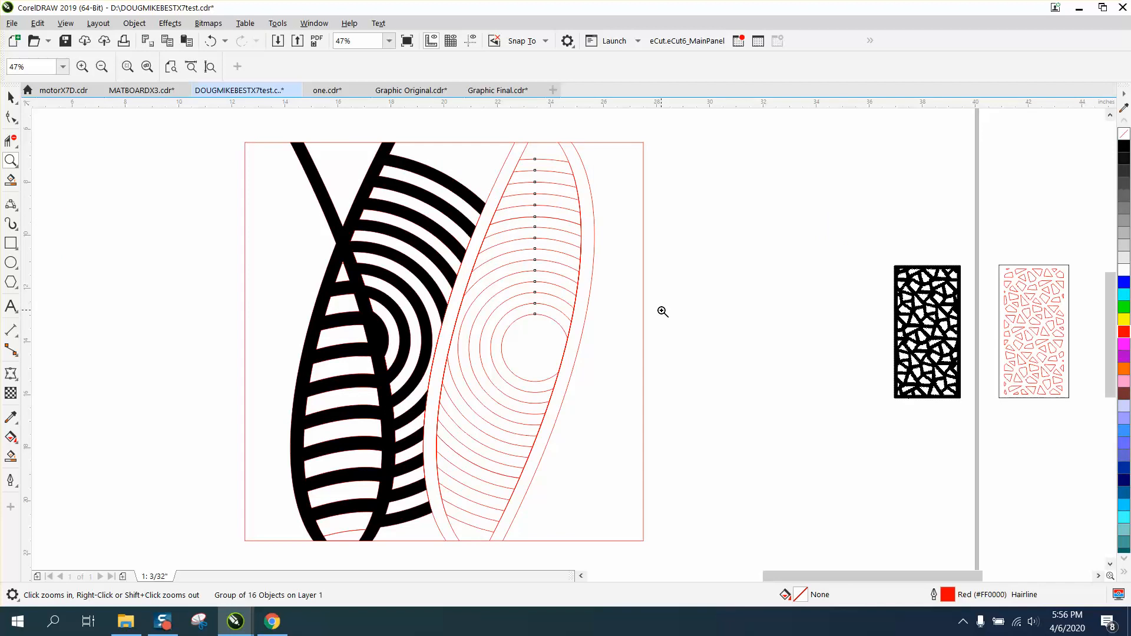
right_click(642, 280)
right_click(651, 275)
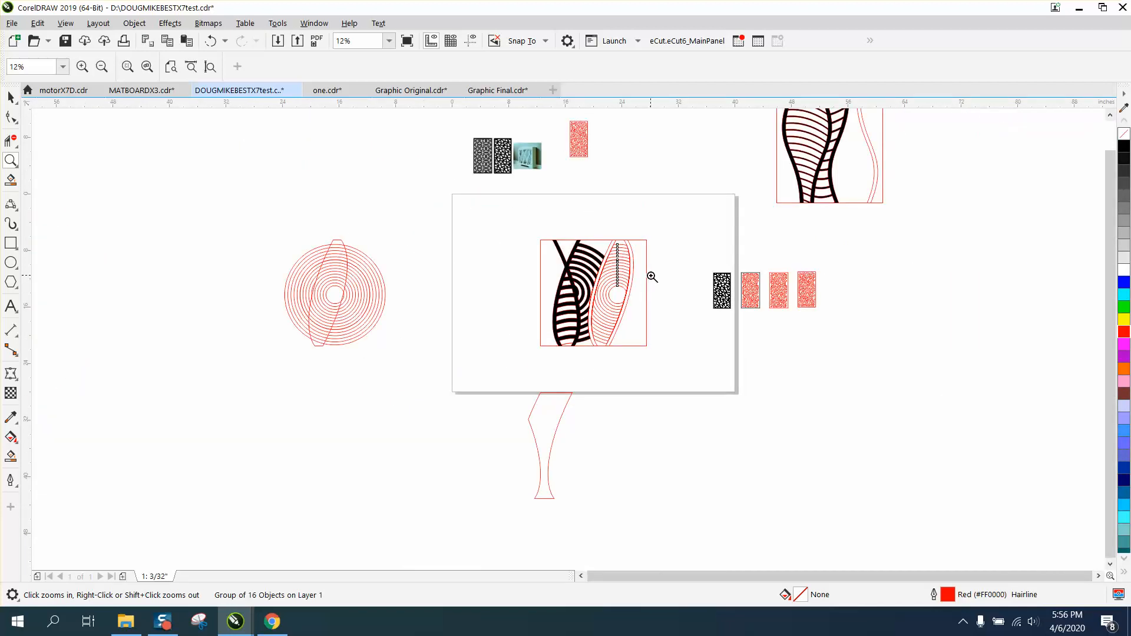